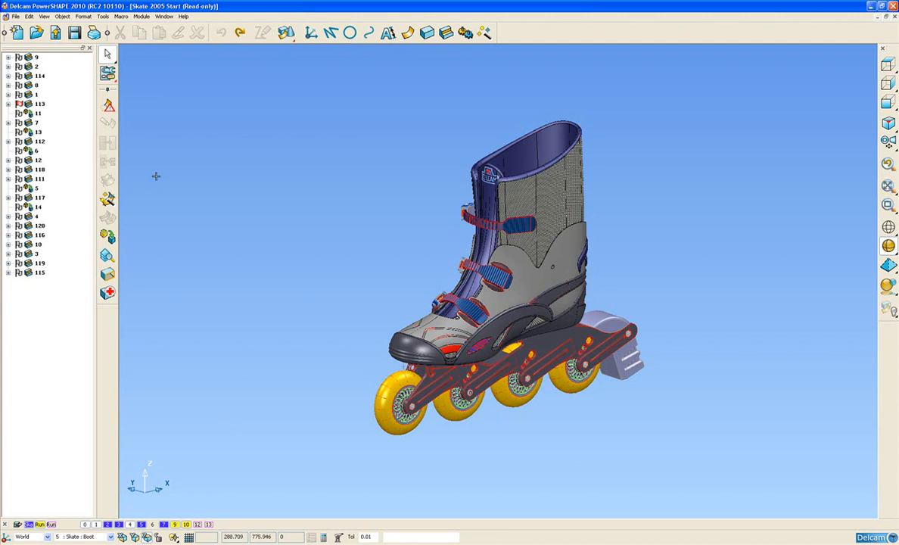
Step: Import the file Skate2005Start.igs from the RollerSkate_Overview_Models folder into the skate model
{"action": "left_click", "coordinate": [15, 16]}
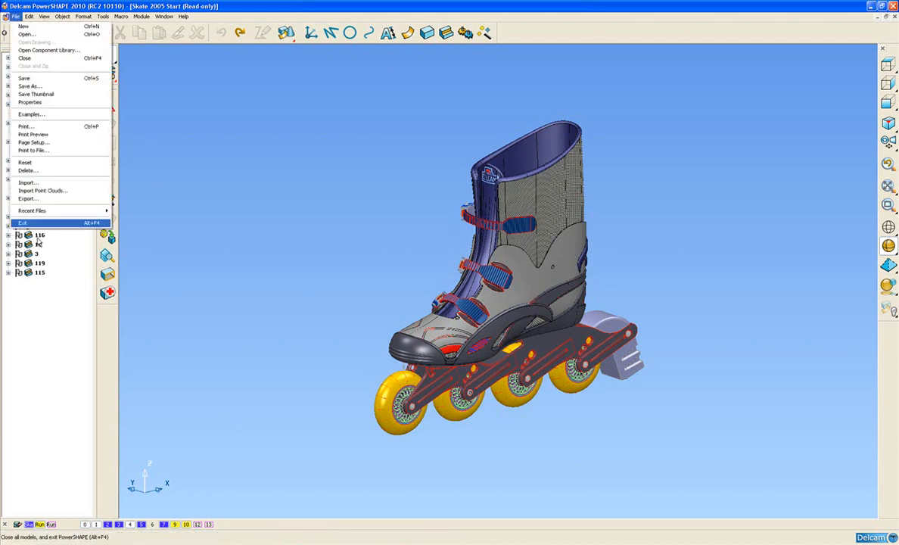
{"action": "left_click", "coordinate": [28, 183]}
{"action": "left_click_drag", "start_coordinate": [460, 182], "coordinate": [307, 139]}
{"action": "left_click", "coordinate": [246, 175]}
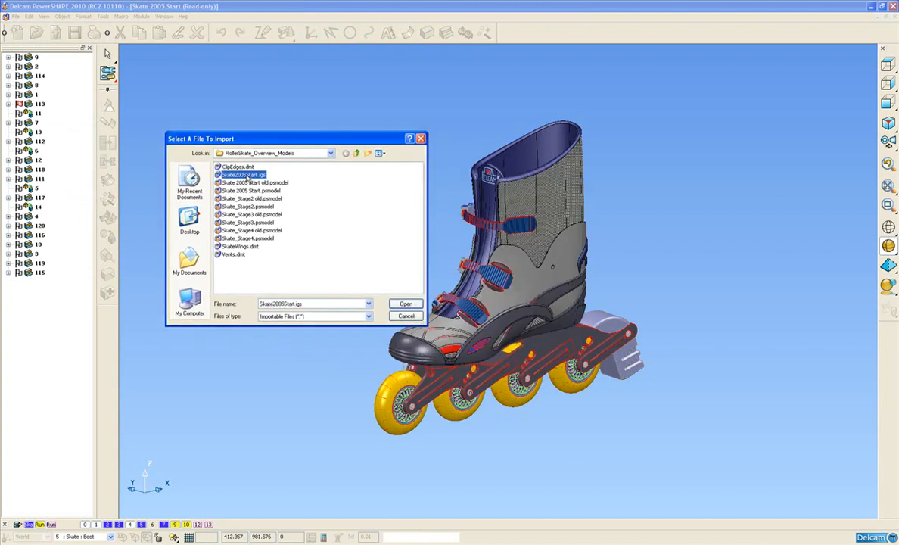
{"action": "left_click", "coordinate": [405, 305]}
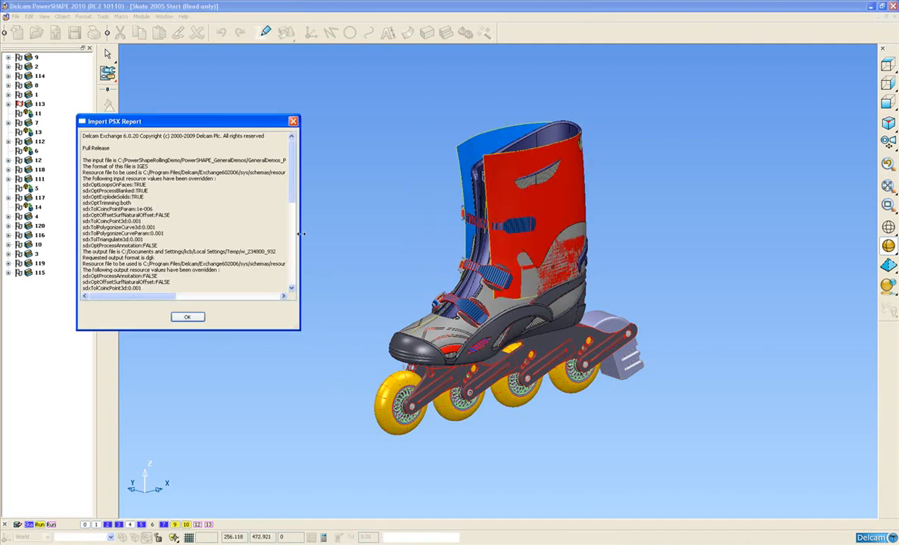
Step: Read the import translation report through to its end and dismiss it
{"action": "scroll", "coordinate": [291, 182], "scroll_direction": "down", "scroll_amount": 1}
{"action": "left_click_drag", "start_coordinate": [291, 183], "coordinate": [286, 262]}
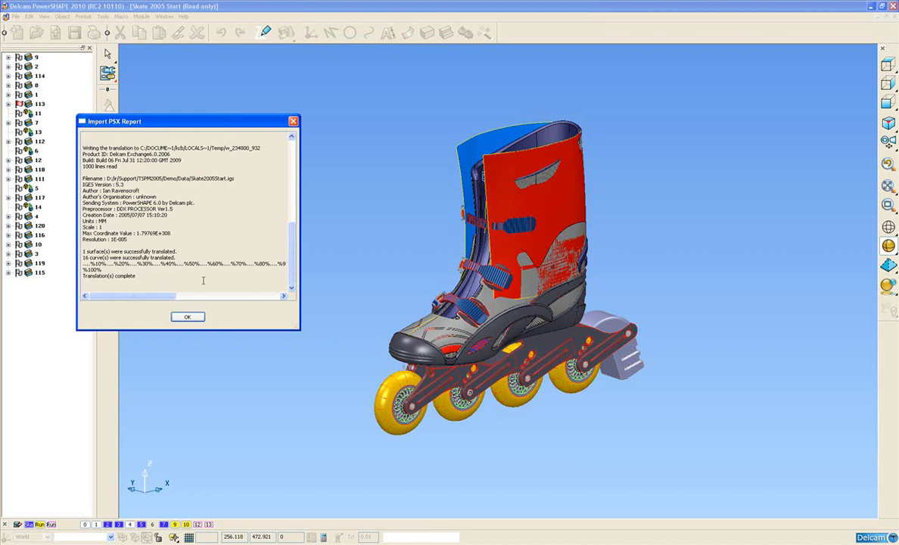
{"action": "left_click", "coordinate": [188, 318]}
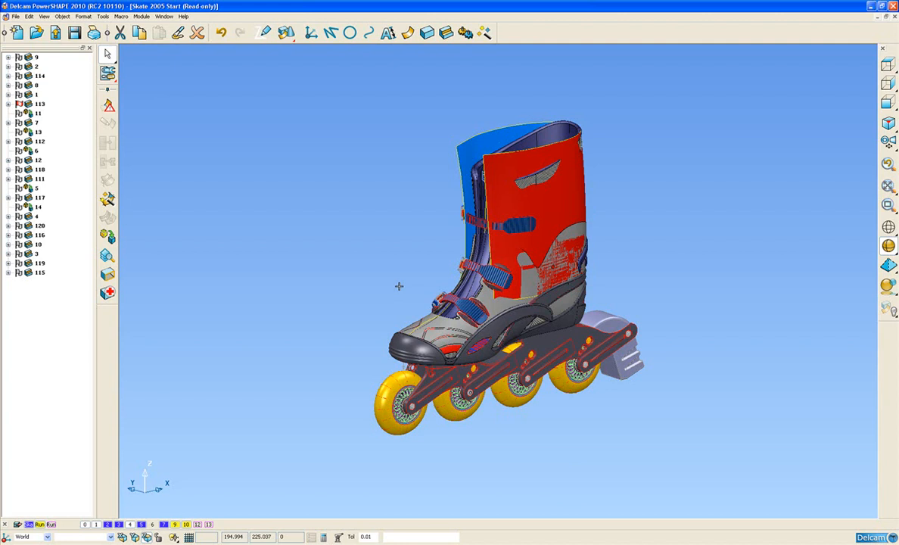
Step: Isolate the imported surface and curves by blanking everything else, restore the whole model, and inspect it from above and the side
{"action": "key", "text": "ctrl+k"}
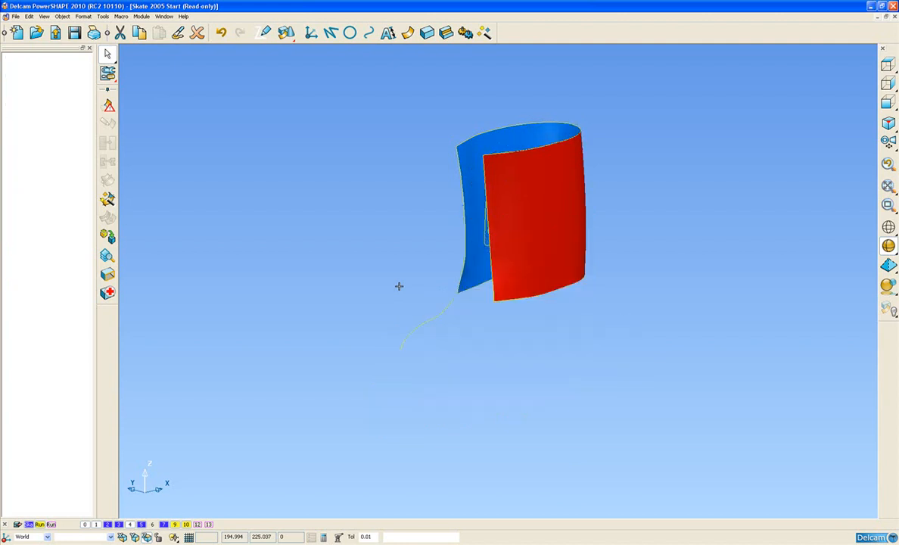
{"action": "left_click", "coordinate": [392, 203]}
{"action": "middle_click_drag", "start_coordinate": [391, 203], "coordinate": [505, 253]}
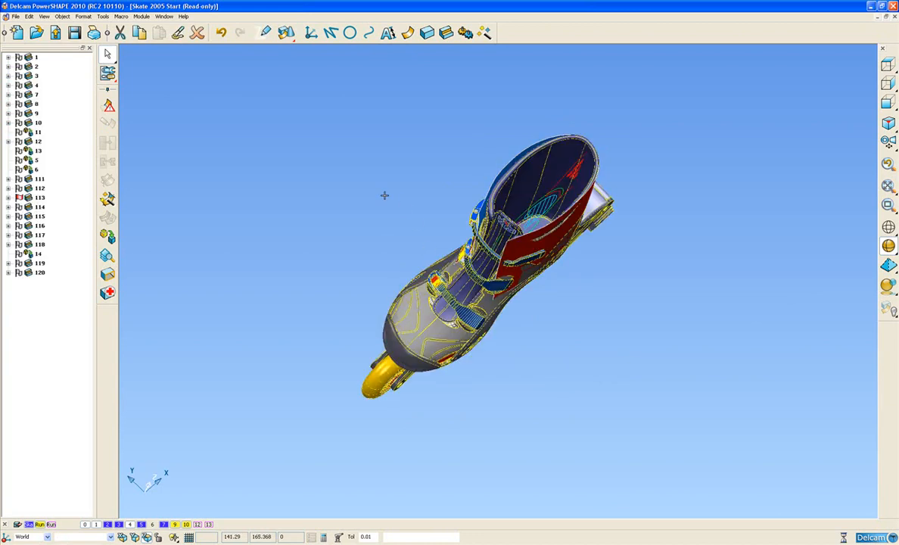
{"action": "middle_click_drag", "start_coordinate": [479, 274], "coordinate": [425, 158]}
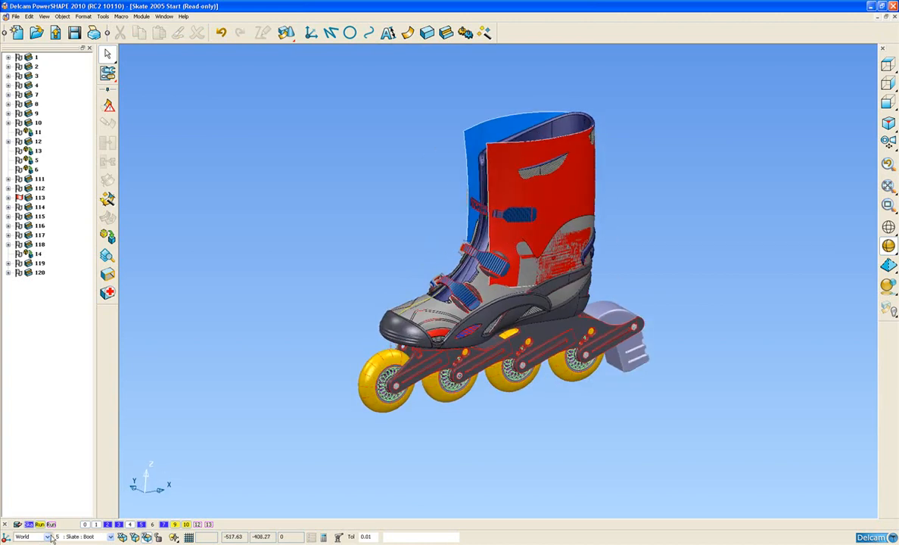
Step: Hide the Skate and Running Gear 1 level groups and level 1, and show the Skate : Boot level 5
{"action": "left_click", "coordinate": [29, 525]}
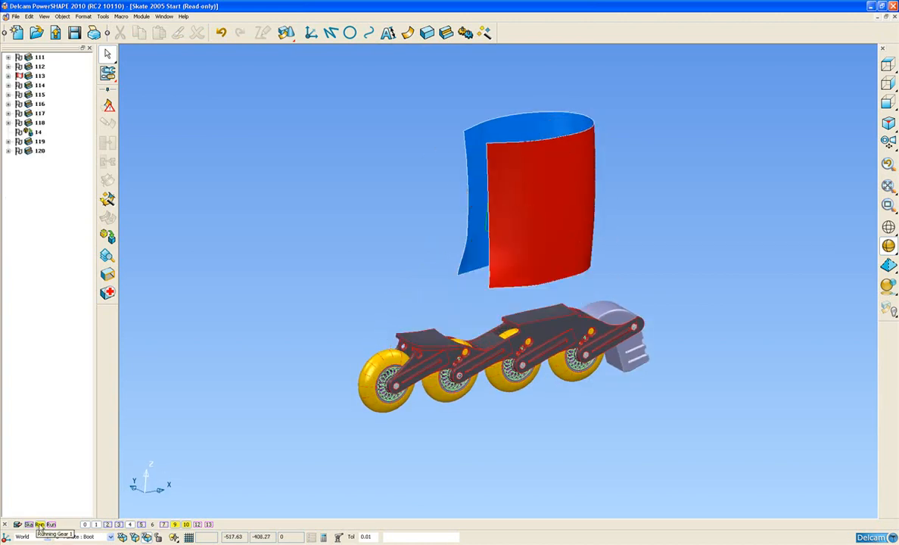
{"action": "left_click", "coordinate": [40, 524]}
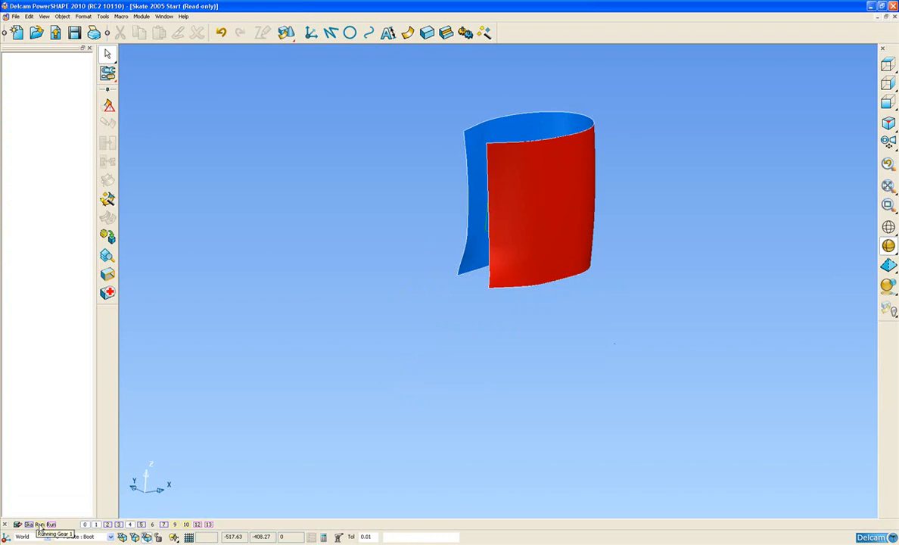
{"action": "left_click", "coordinate": [84, 527]}
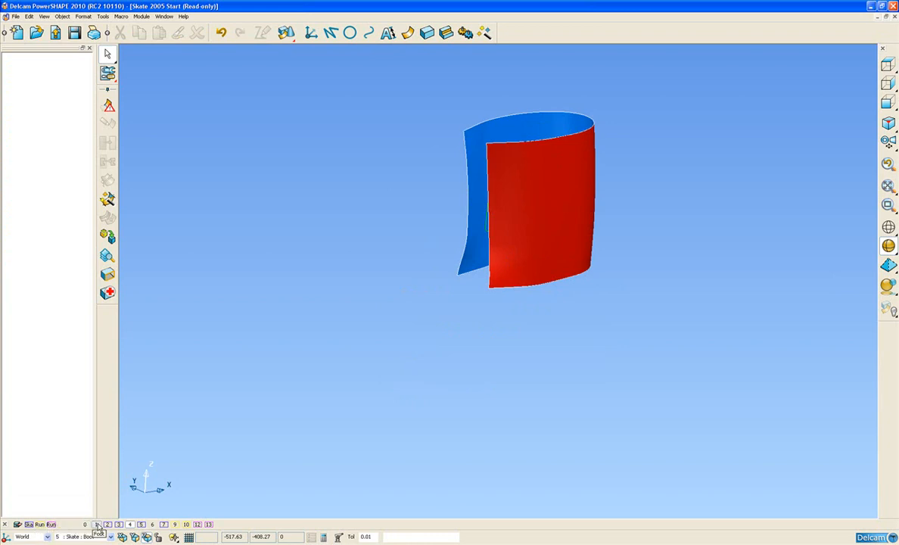
{"action": "left_click", "coordinate": [96, 528]}
{"action": "left_click", "coordinate": [85, 528]}
{"action": "left_click", "coordinate": [141, 525]}
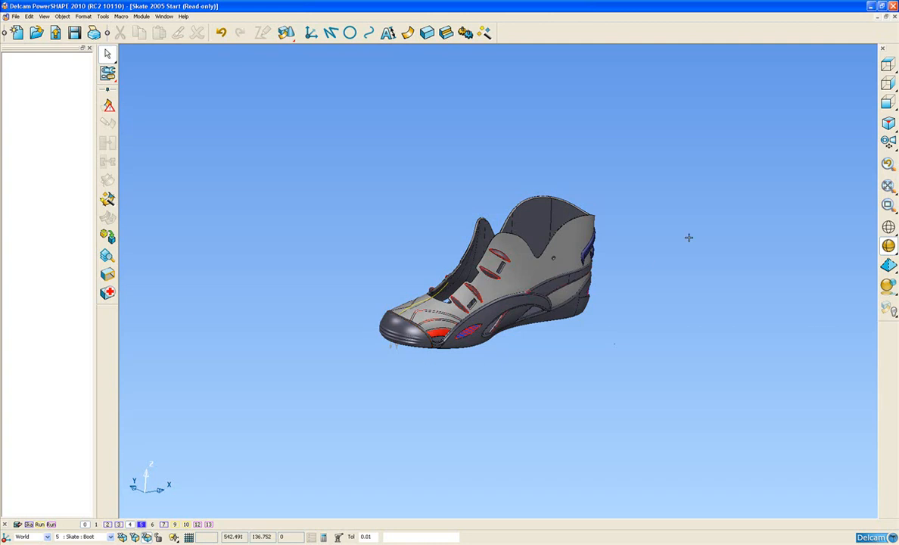
Step: Select the imported design curve that runs over the boot's toe
{"action": "left_click", "coordinate": [888, 103]}
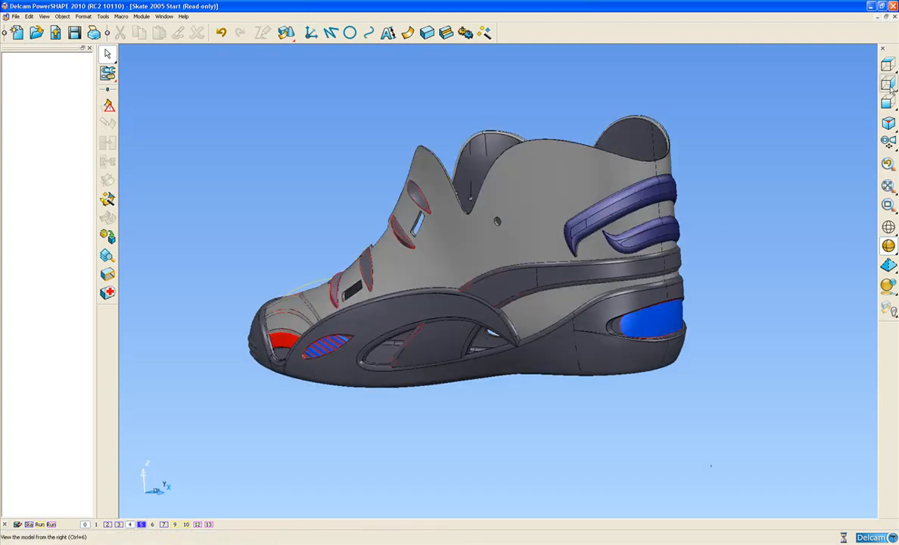
{"action": "left_click", "coordinate": [889, 105]}
{"action": "middle_click_drag", "start_coordinate": [250, 257], "coordinate": [454, 254], "text": "shift"}
{"action": "scroll", "coordinate": [454, 285], "scroll_direction": "up", "scroll_amount": 3}
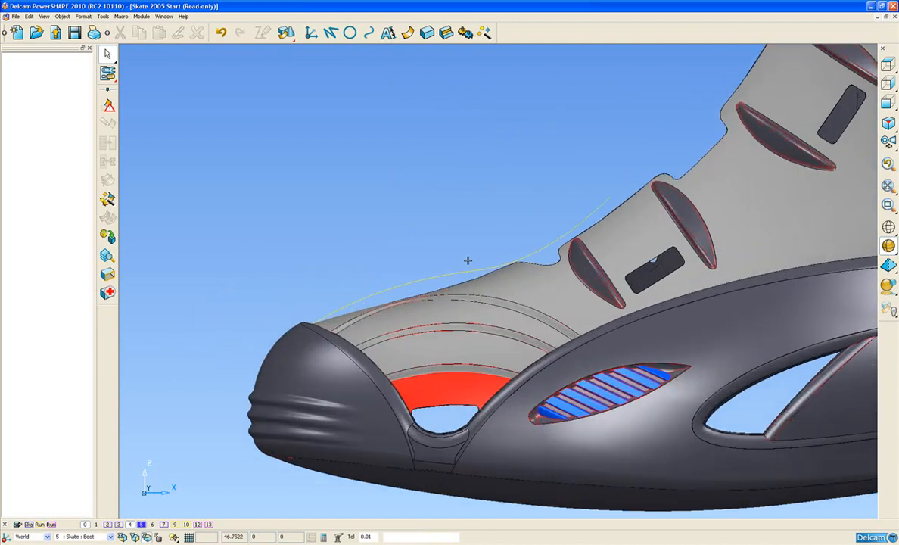
{"action": "left_click", "coordinate": [425, 280]}
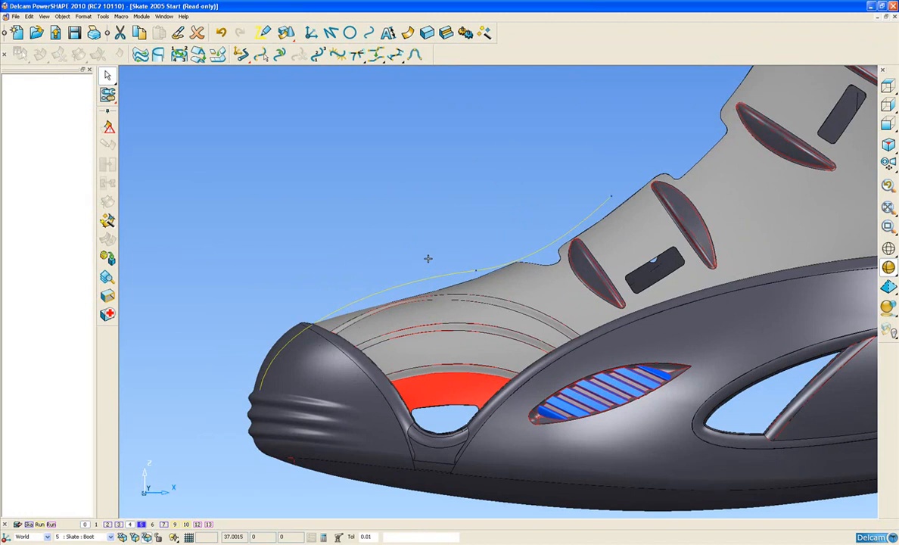
Step: Examine how the selected design curve lies relative to the toe cap and upper surfaces from several angles
{"action": "scroll", "coordinate": [418, 288], "scroll_direction": "up", "scroll_amount": 1}
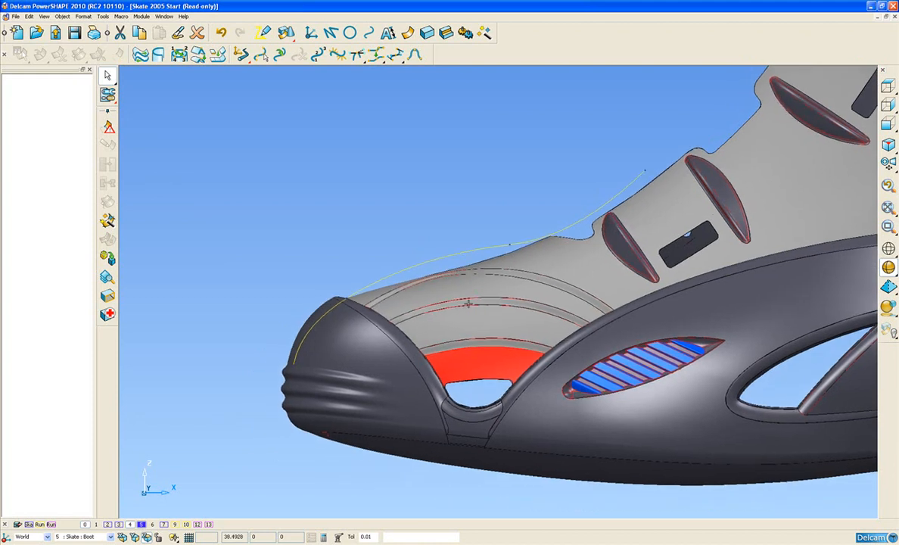
{"action": "scroll", "coordinate": [441, 280], "scroll_direction": "up", "scroll_amount": 1}
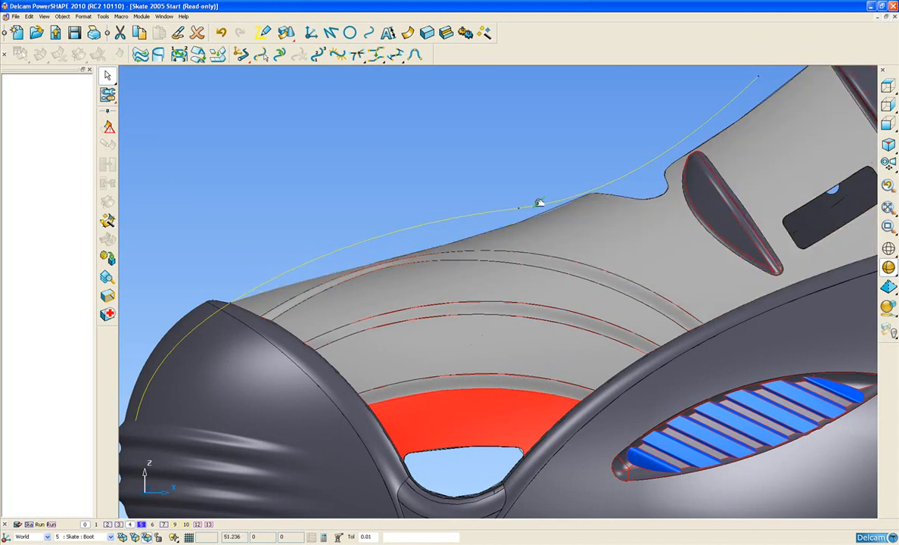
{"action": "scroll", "coordinate": [482, 227], "scroll_direction": "down", "scroll_amount": 3}
{"action": "middle_click_drag", "start_coordinate": [482, 231], "coordinate": [466, 263]}
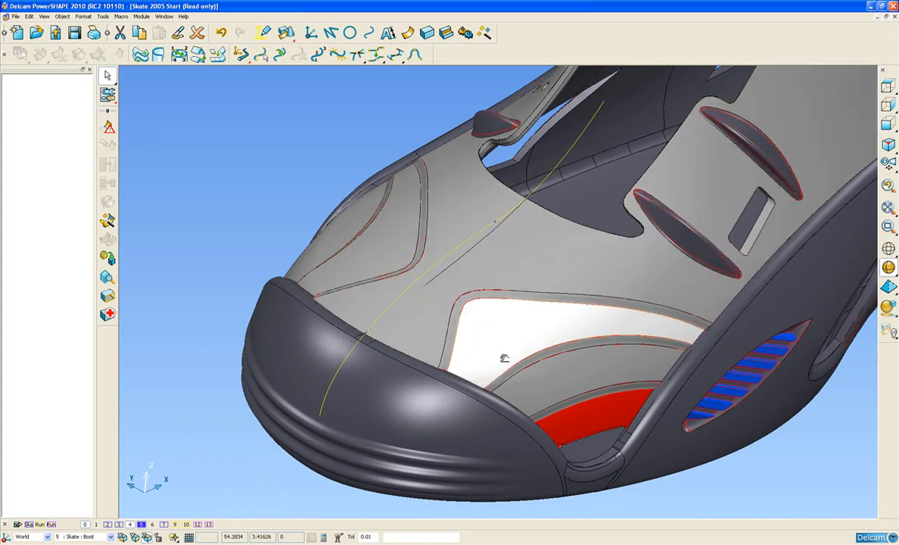
{"action": "middle_click_drag", "start_coordinate": [539, 378], "coordinate": [460, 290]}
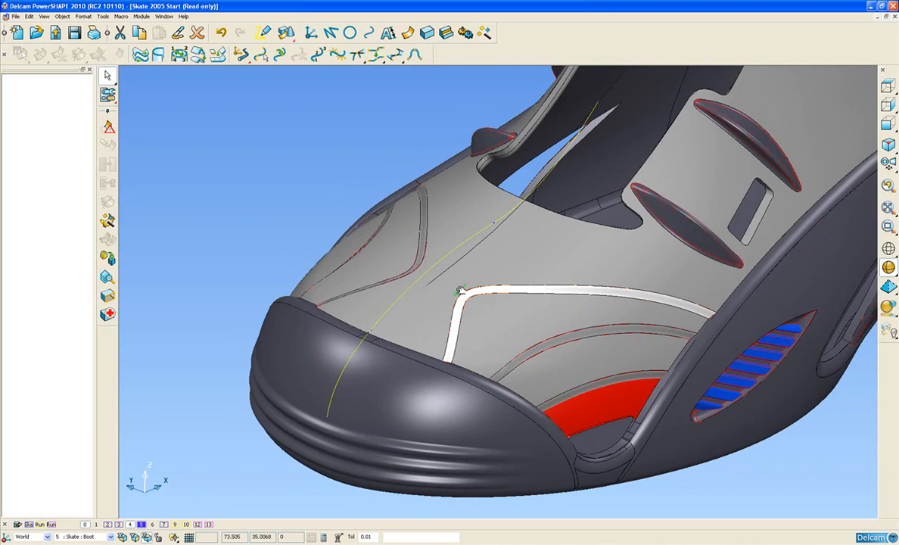
{"action": "middle_click_drag", "start_coordinate": [469, 208], "coordinate": [346, 310]}
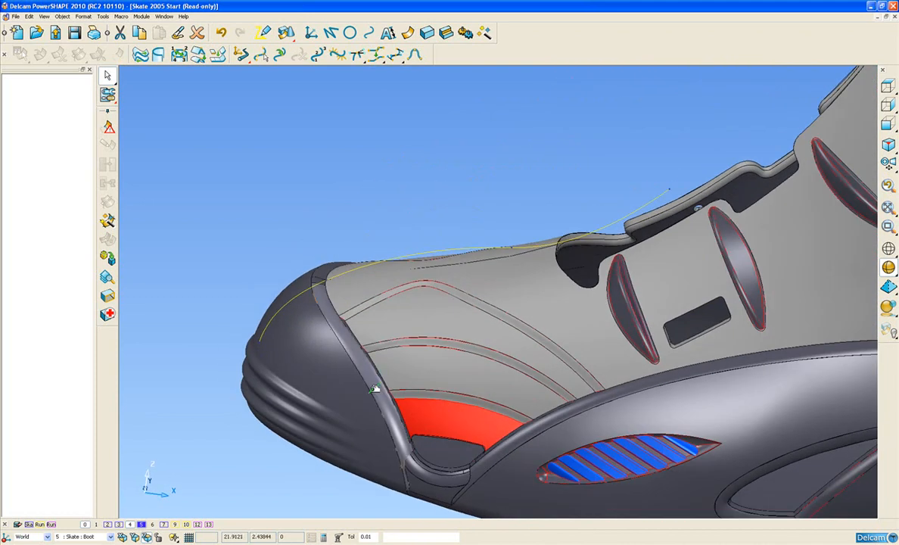
{"action": "middle_click_drag", "start_coordinate": [364, 394], "coordinate": [483, 429]}
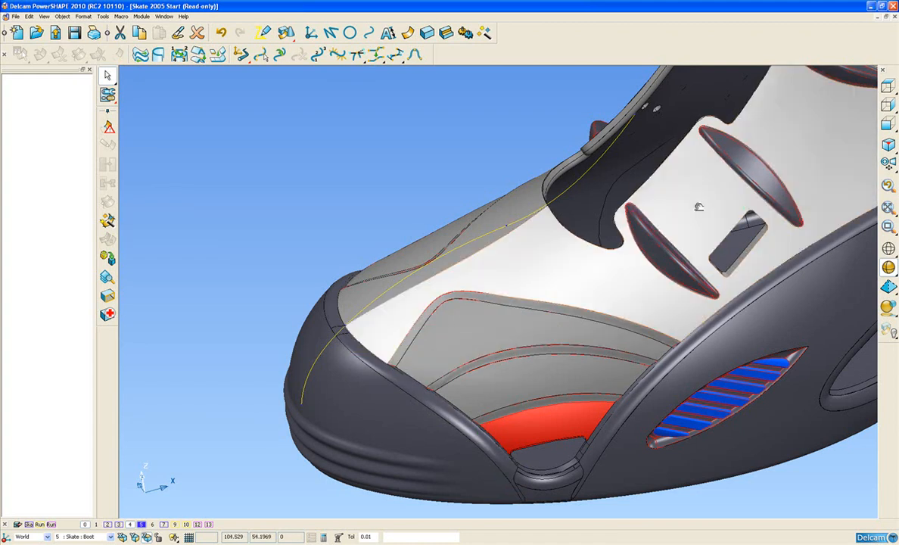
Step: Compare the design curve with the boot's toe profile in side elevation and in an angled close-up
{"action": "left_click", "coordinate": [888, 108]}
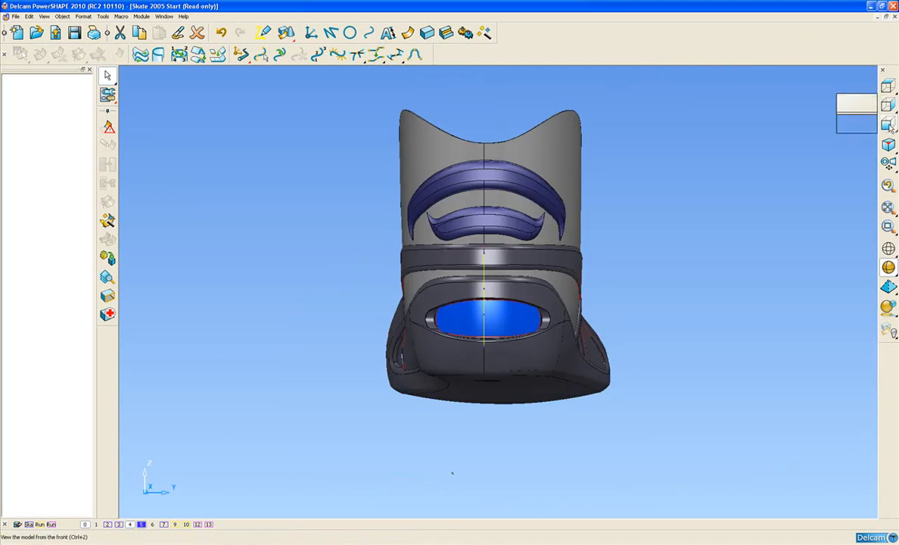
{"action": "left_click", "coordinate": [888, 88]}
{"action": "middle_click_drag", "start_coordinate": [345, 301], "coordinate": [499, 303], "text": "shift"}
{"action": "scroll", "coordinate": [443, 331], "scroll_direction": "up", "scroll_amount": 3}
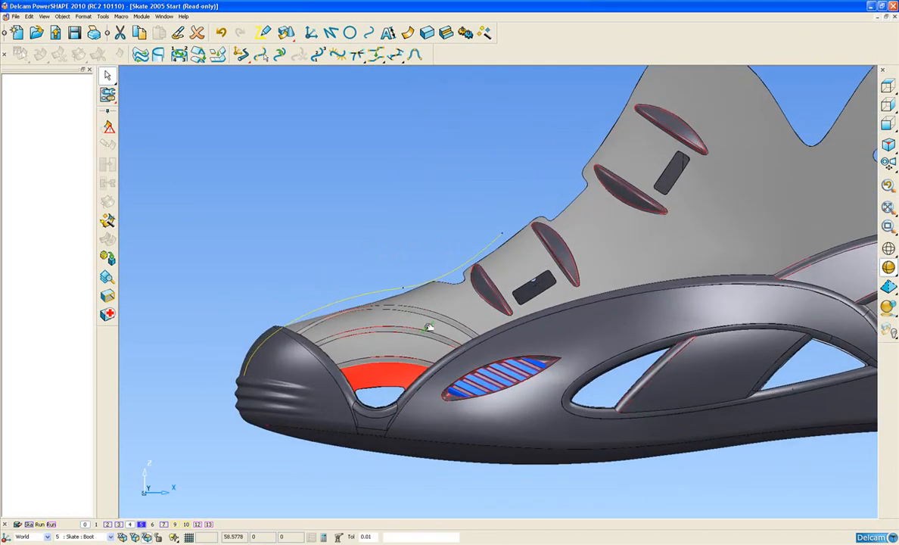
{"action": "middle_click_drag", "start_coordinate": [392, 325], "coordinate": [464, 305], "text": "shift"}
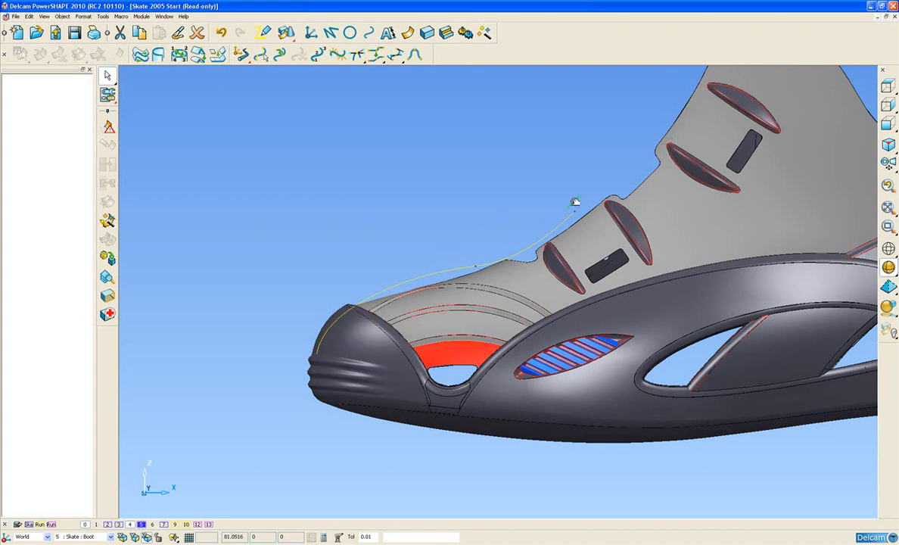
{"action": "middle_click_drag", "start_coordinate": [464, 303], "coordinate": [636, 295]}
{"action": "middle_click_drag", "start_coordinate": [521, 291], "coordinate": [450, 298]}
{"action": "scroll", "coordinate": [511, 326], "scroll_direction": "up", "scroll_amount": 3}
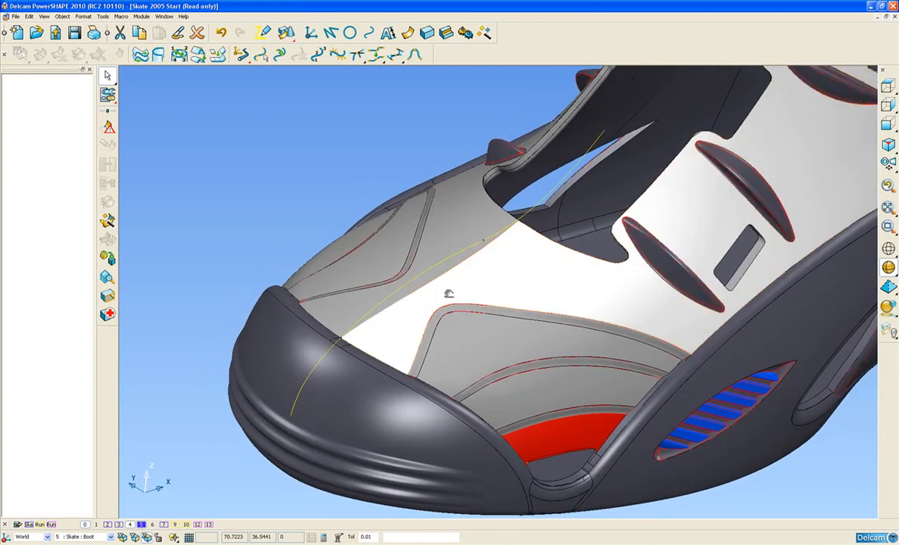
Step: Isolate the boot's upper surface by blanking everything else and display it in its untrimmed state
{"action": "left_click", "coordinate": [480, 250]}
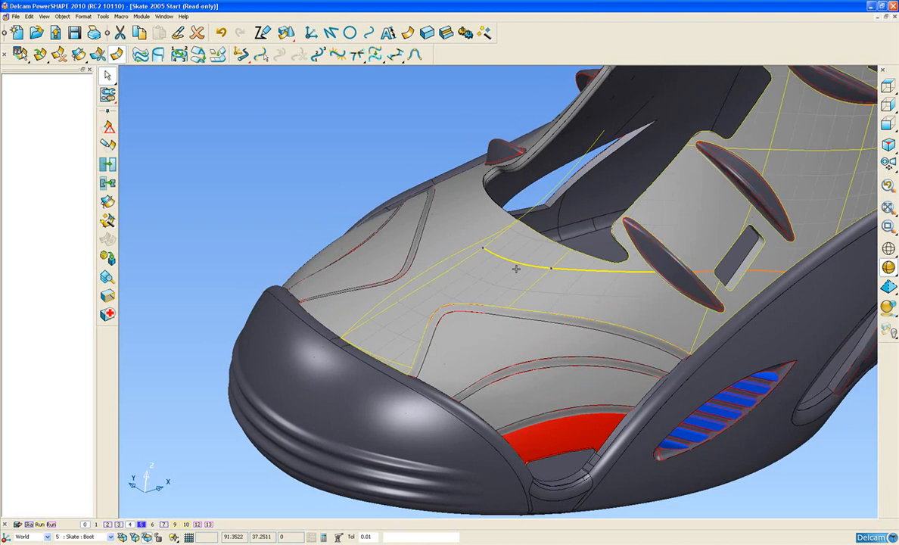
{"action": "key", "text": "ctrl+k"}
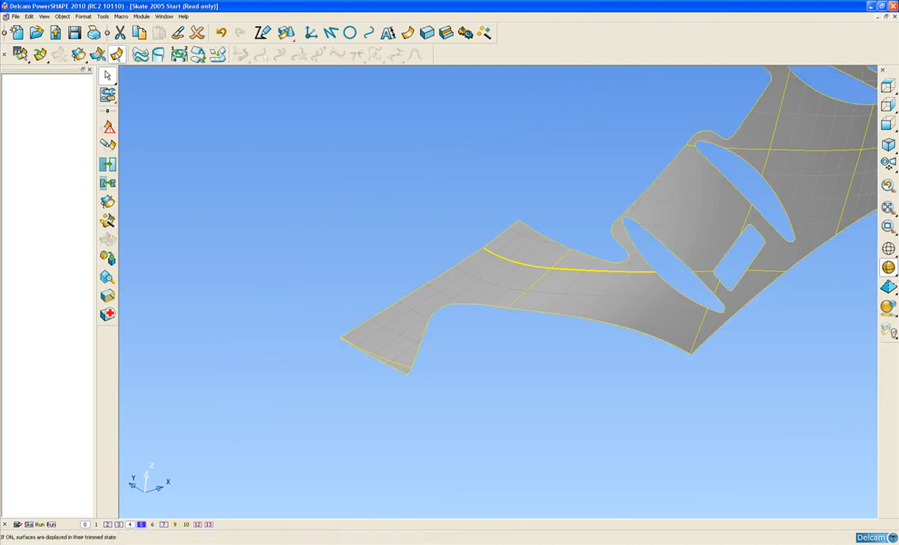
{"action": "left_click", "coordinate": [117, 55]}
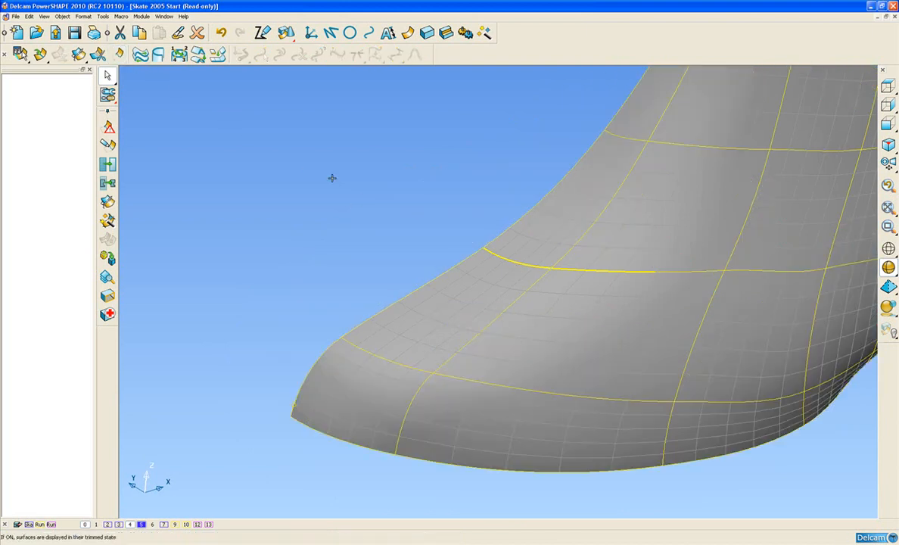
Step: Convert the surface's centreline edge curve to wireframe and return the surface to its trimmed display
{"action": "left_click", "coordinate": [446, 272]}
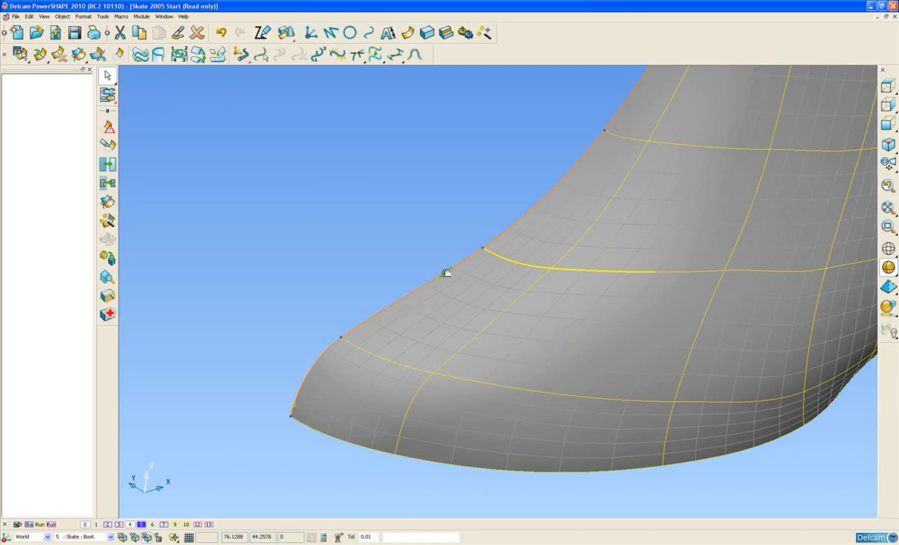
{"action": "right_click", "coordinate": [445, 273]}
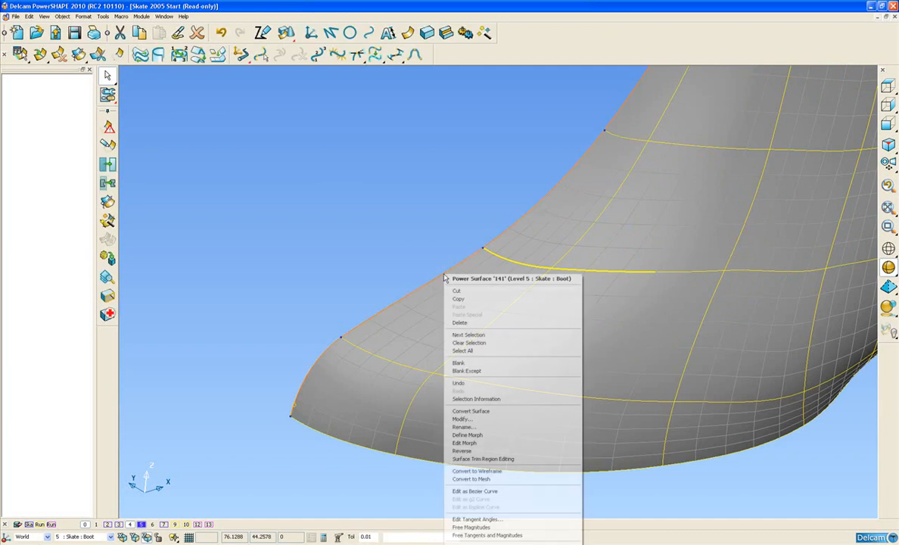
{"action": "left_click", "coordinate": [480, 472]}
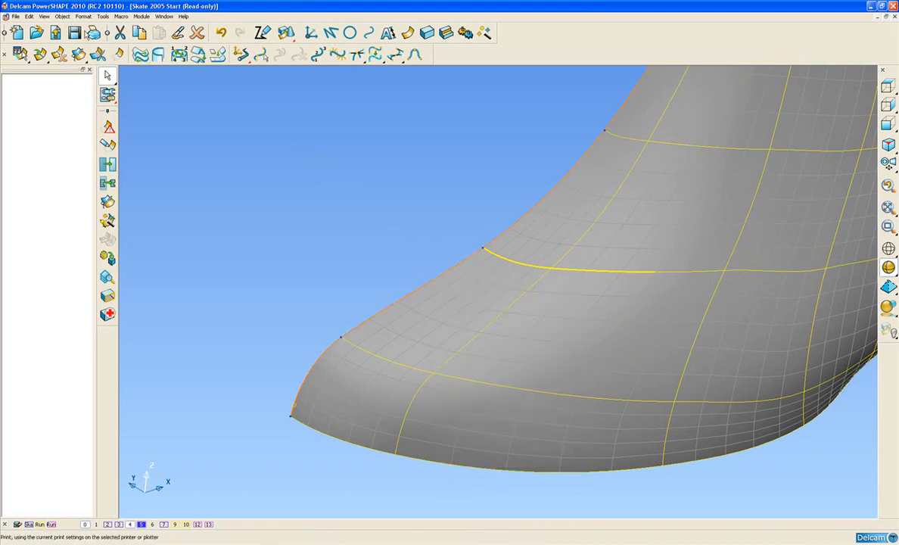
{"action": "left_click", "coordinate": [117, 54]}
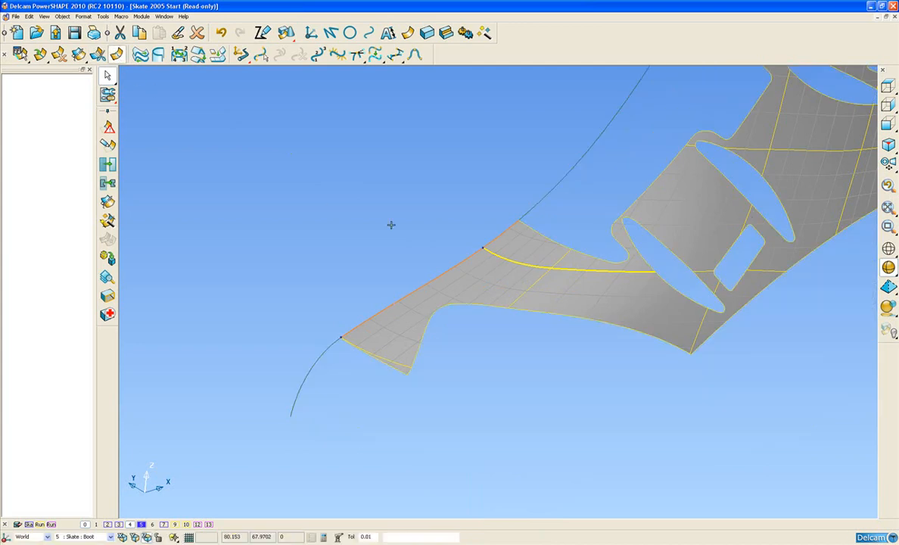
Step: Deselect the surface, unblank the rest of the boot, and clear the selection
{"action": "left_click", "coordinate": [368, 218]}
{"action": "key", "text": "ctrl+l"}
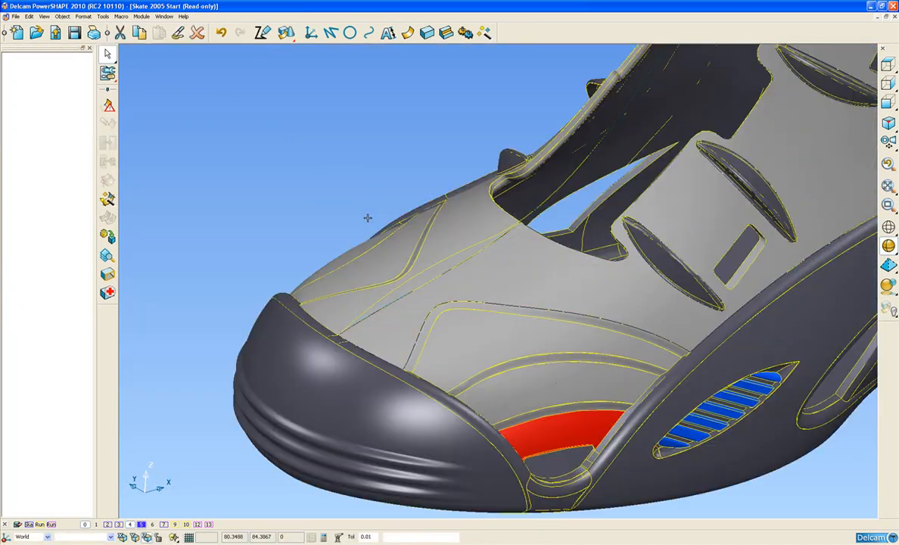
{"action": "left_click", "coordinate": [351, 166]}
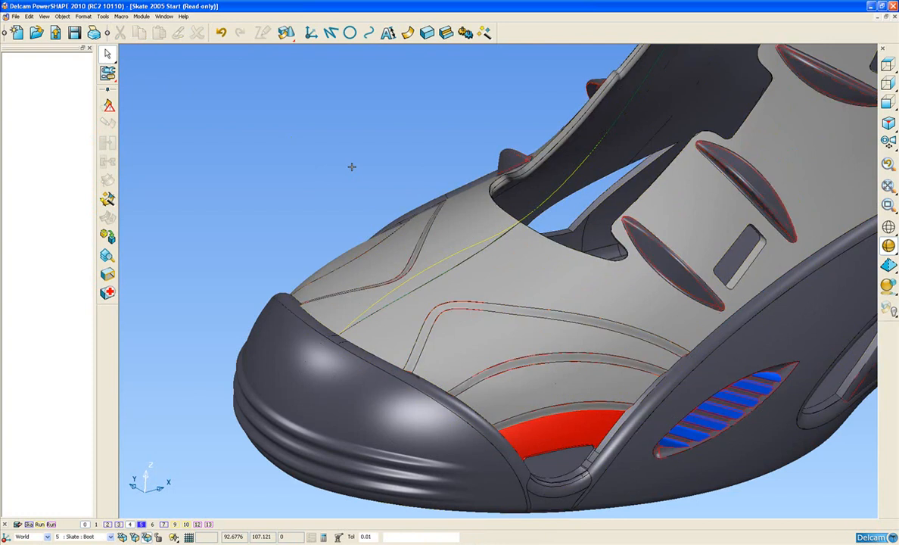
Step: Compare the imported design curve with the boot's centreline curve by selecting each of them in side elevation
{"action": "middle_click_drag", "start_coordinate": [448, 215], "coordinate": [391, 215]}
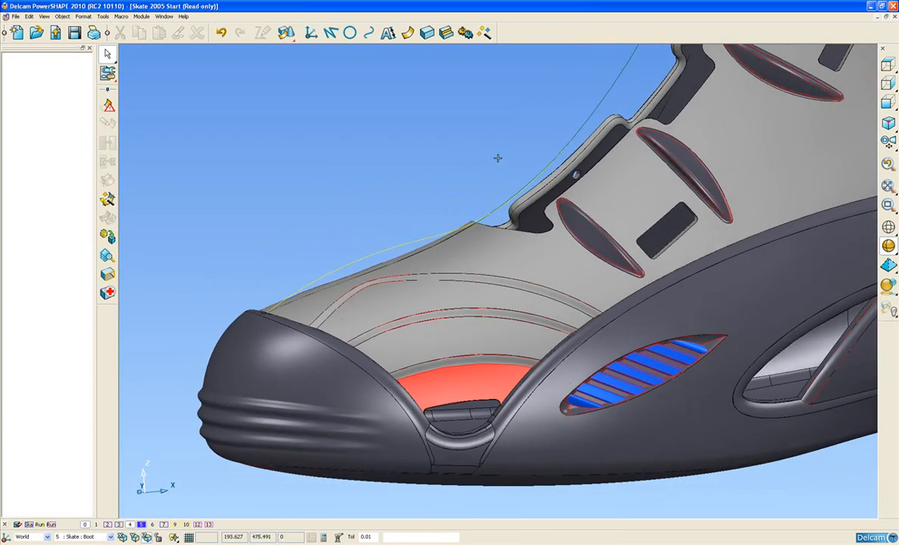
{"action": "left_click", "coordinate": [411, 239]}
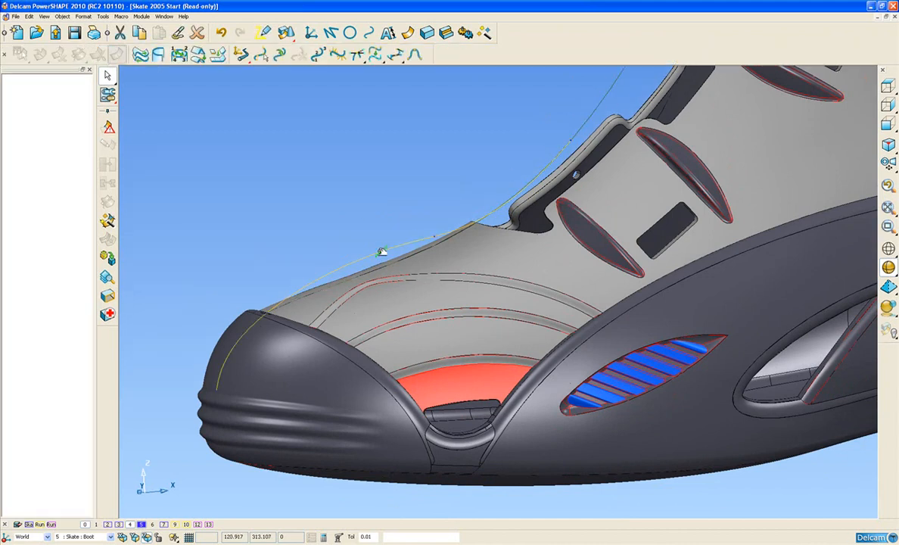
{"action": "left_click", "coordinate": [598, 107]}
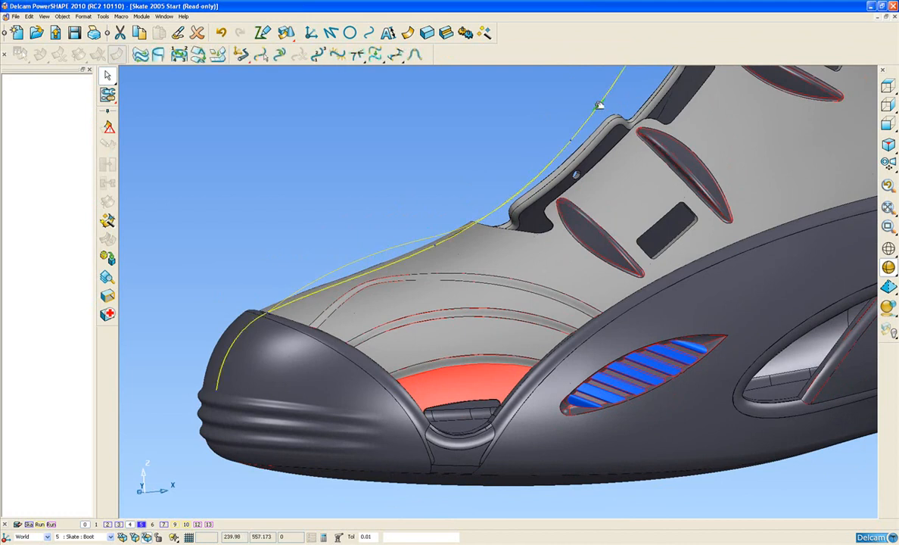
{"action": "middle_click_drag", "start_coordinate": [473, 223], "coordinate": [428, 149]}
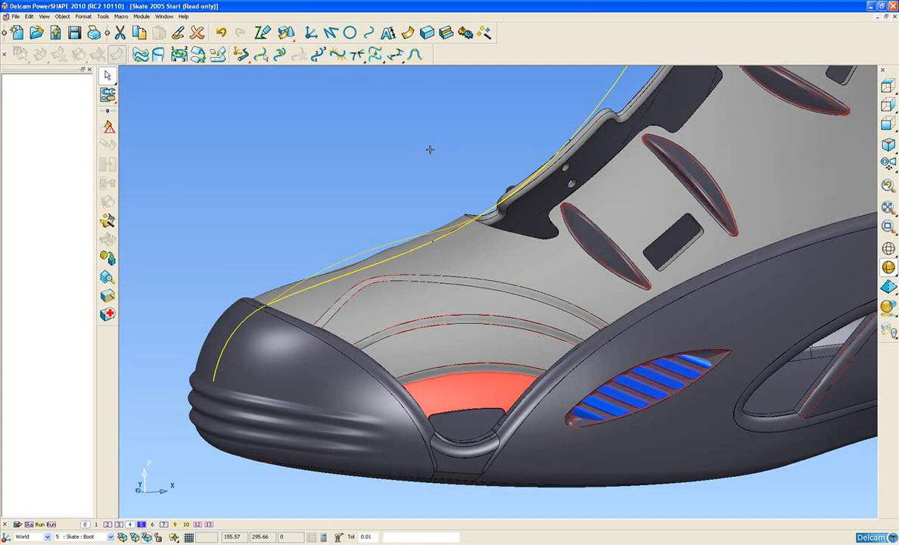
{"action": "middle_click_drag", "start_coordinate": [404, 146], "coordinate": [396, 196]}
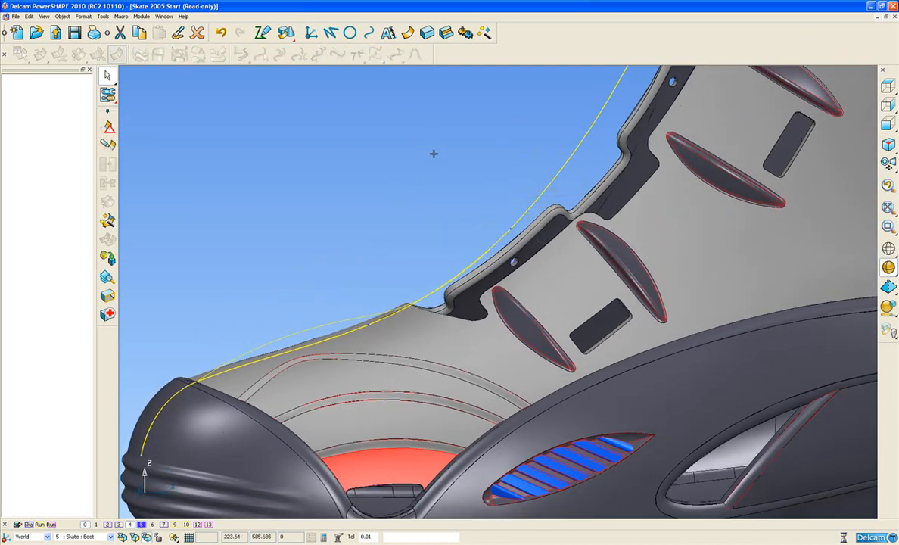
{"action": "left_click", "coordinate": [433, 154]}
Step: Cut the boot's centreline curve at the key-point just above the front of the lacing opening
{"action": "left_click", "coordinate": [580, 143]}
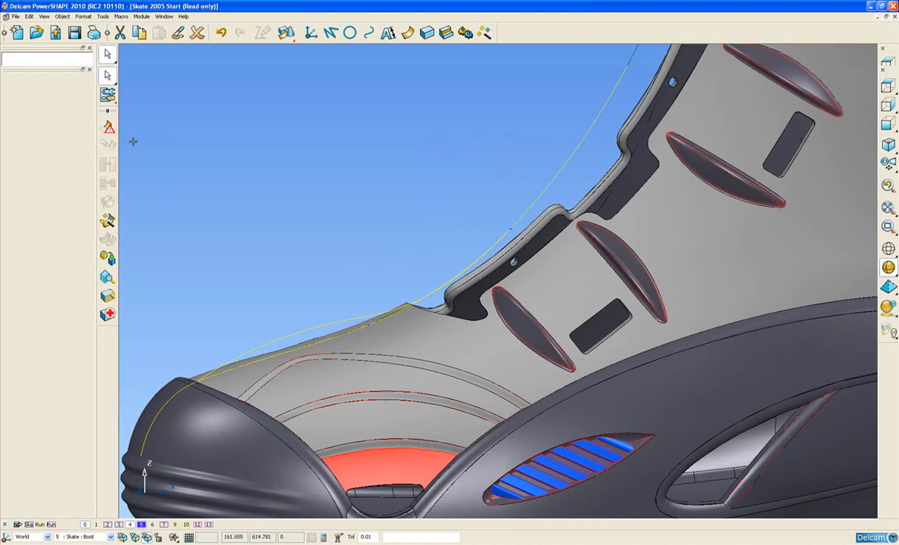
{"action": "left_click", "coordinate": [107, 75]}
{"action": "left_click", "coordinate": [107, 94]}
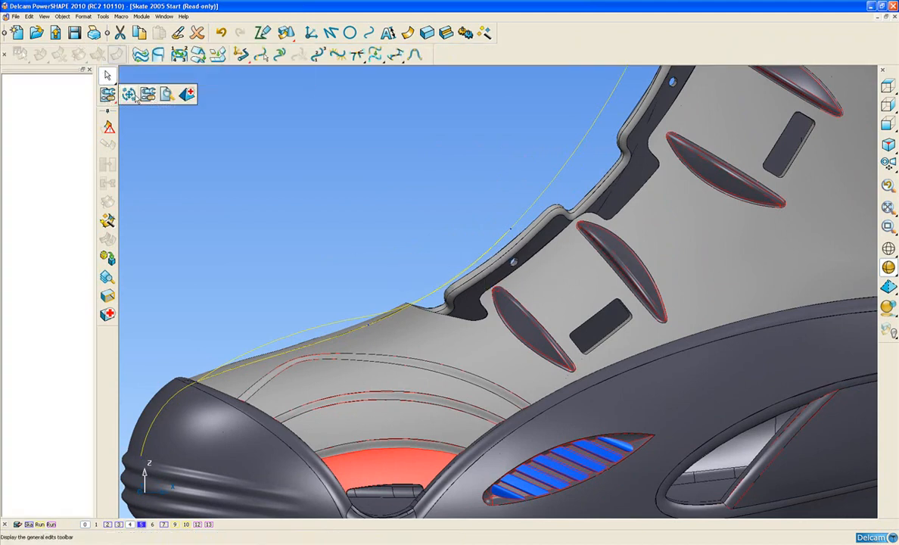
{"action": "left_click", "coordinate": [132, 95]}
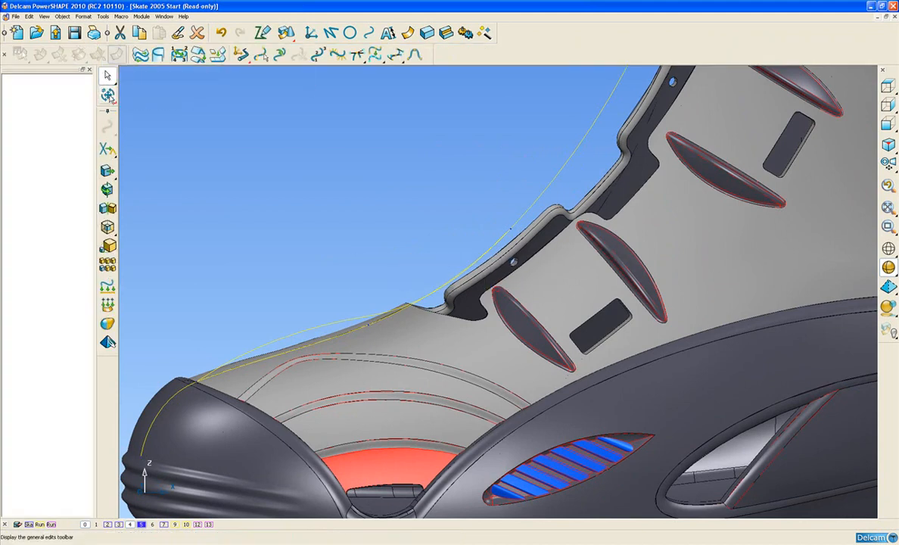
{"action": "left_click", "coordinate": [107, 94]}
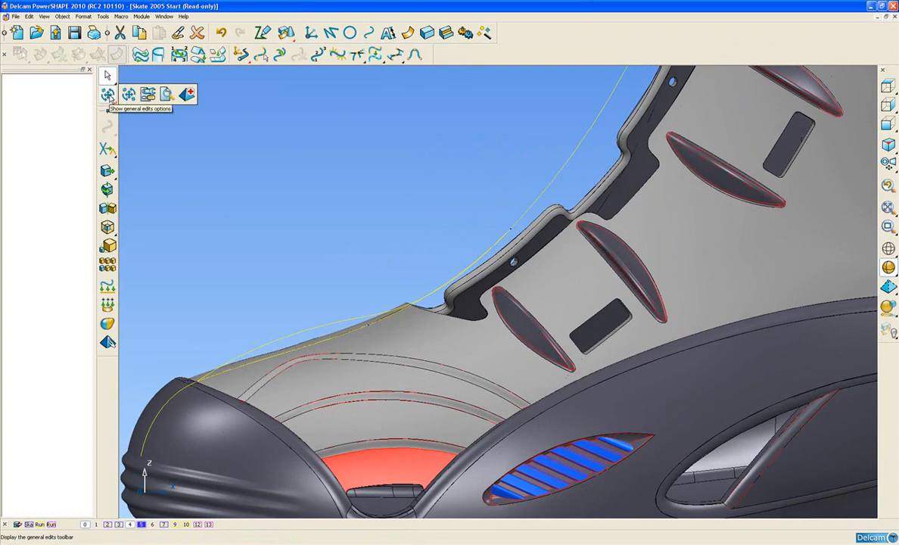
{"action": "left_click", "coordinate": [107, 149]}
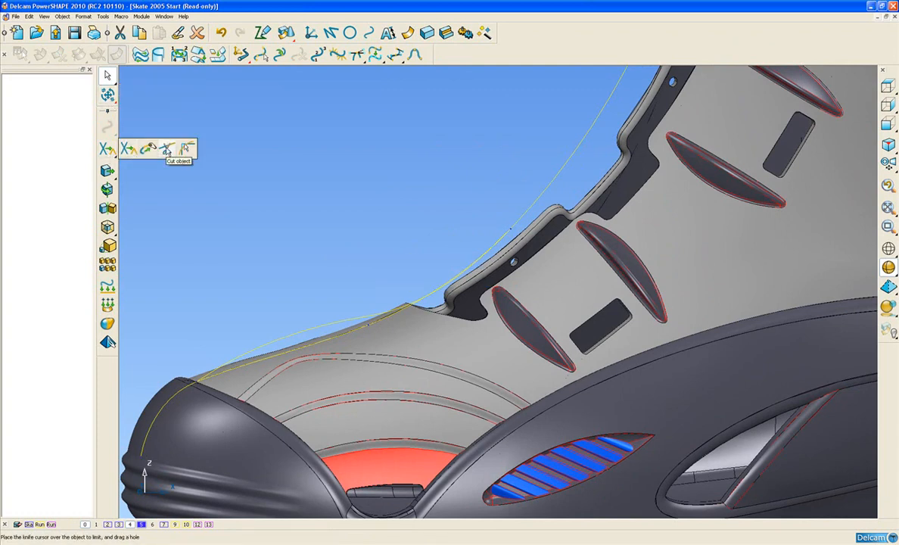
{"action": "left_click", "coordinate": [168, 150]}
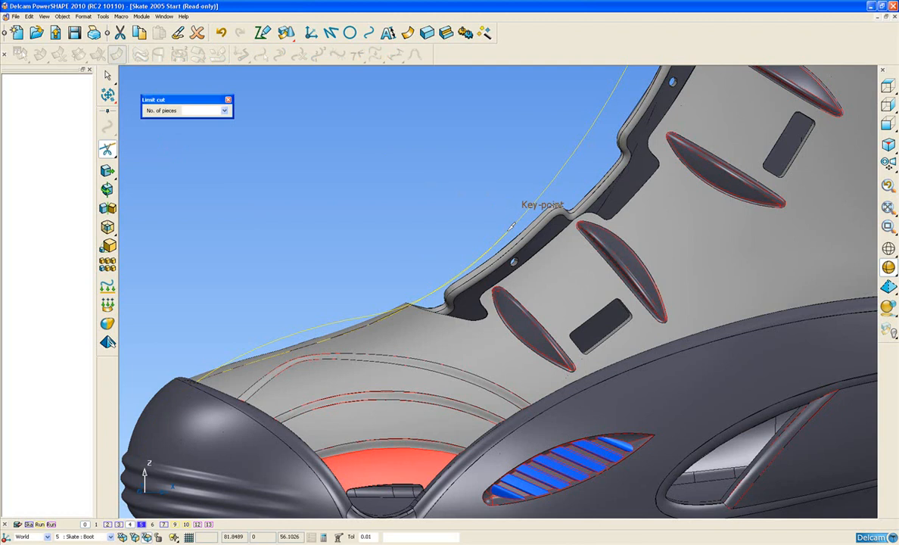
{"action": "left_click", "coordinate": [512, 225]}
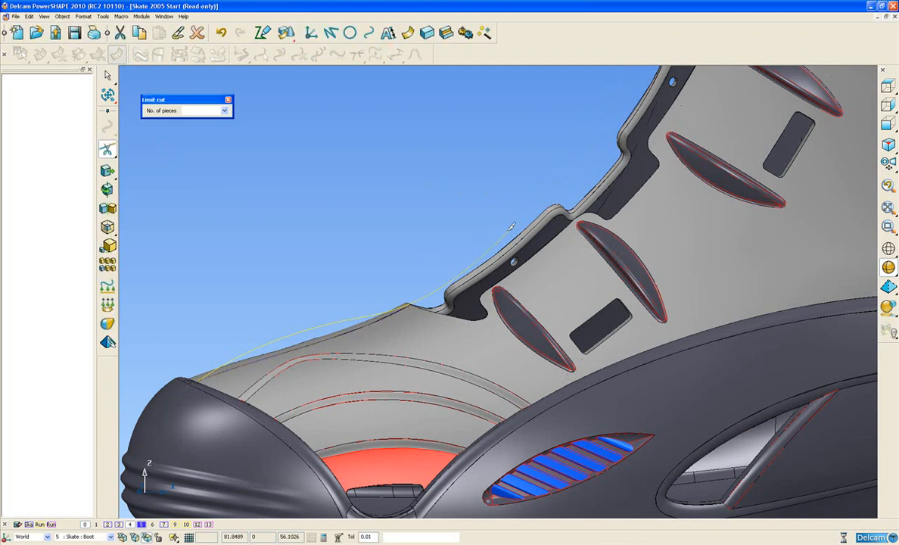
Step: Finish cutting and delete the upper piece of the centreline curve, keeping the piece over the toe
{"action": "left_click", "coordinate": [229, 99]}
{"action": "middle_click_drag", "start_coordinate": [543, 192], "coordinate": [453, 159]}
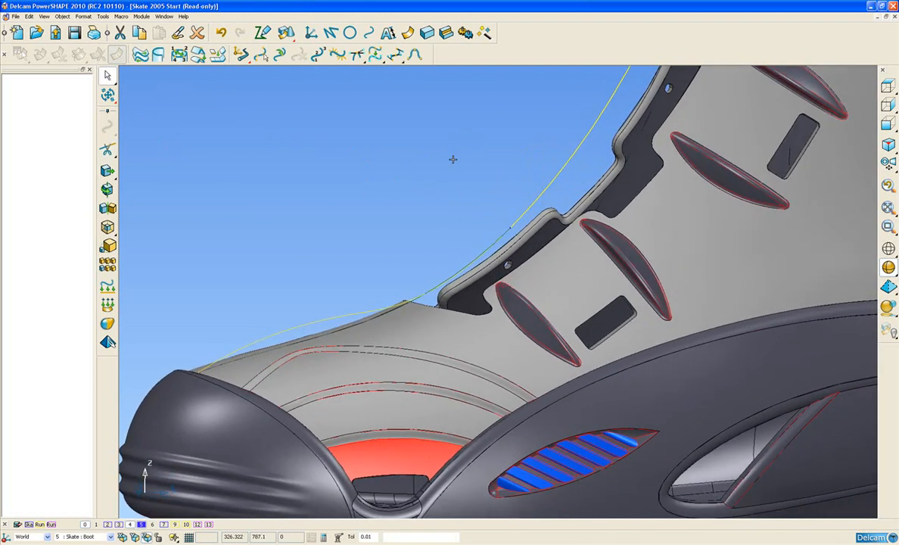
{"action": "key", "text": "Delete"}
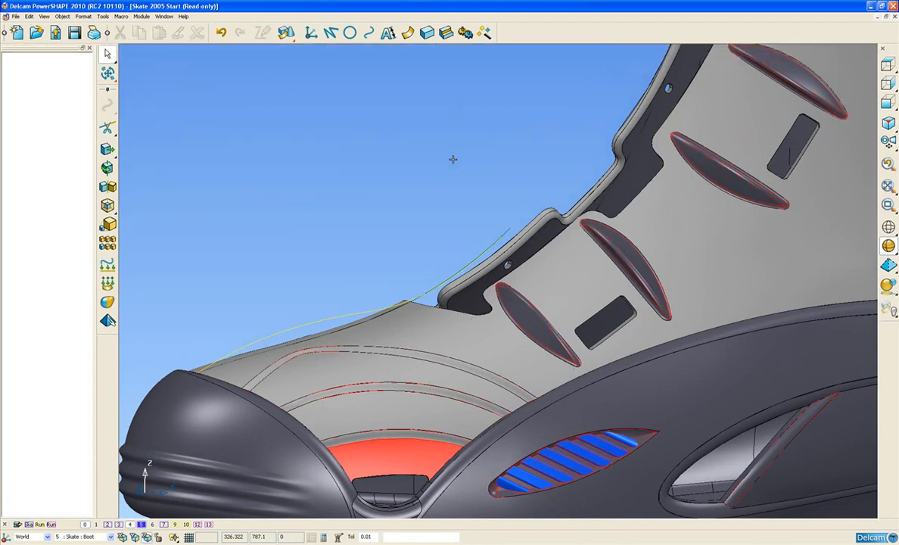
Step: Select all surfaces of the boot and start a two-curve surface morph on them
{"action": "middle_click_drag", "start_coordinate": [364, 295], "coordinate": [407, 258], "text": "shift"}
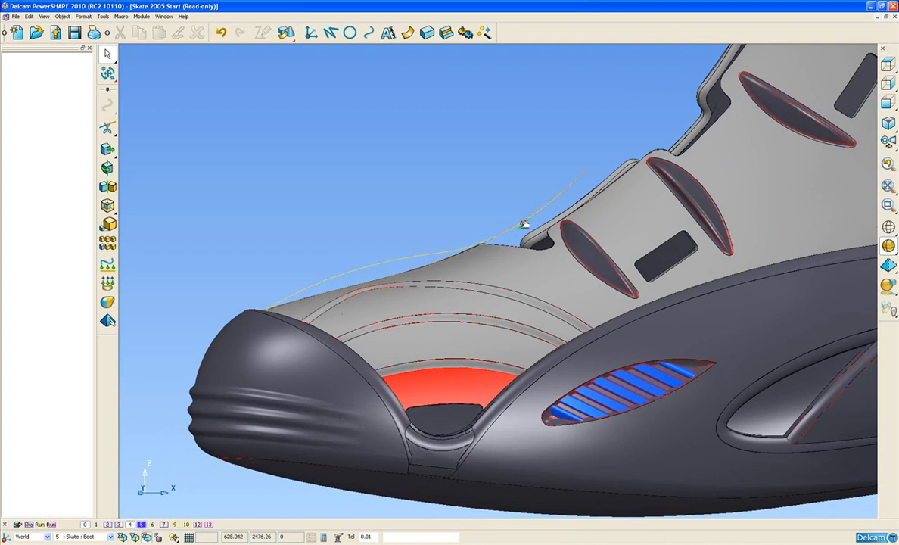
{"action": "middle_click_drag", "start_coordinate": [402, 217], "coordinate": [334, 266]}
{"action": "scroll", "coordinate": [341, 250], "scroll_direction": "down", "scroll_amount": 3}
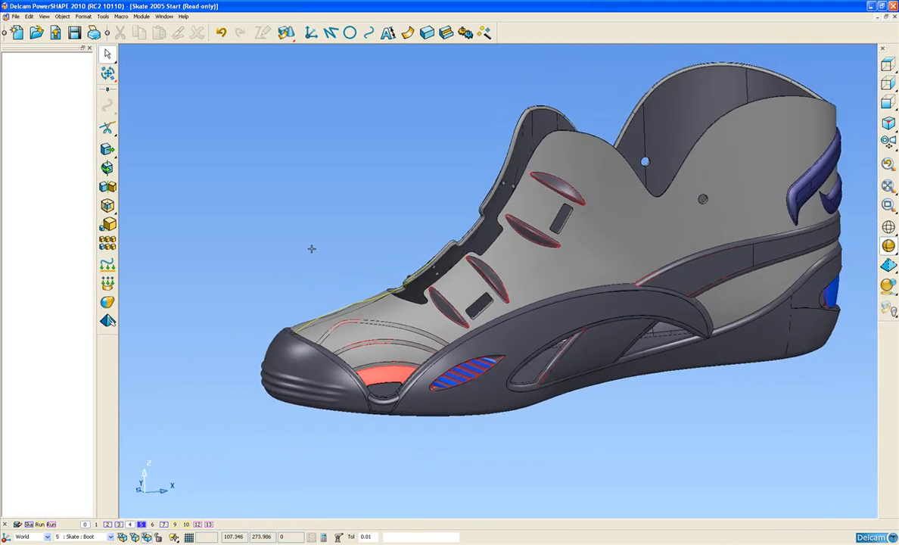
{"action": "mouse_move", "coordinate": [107, 54]}
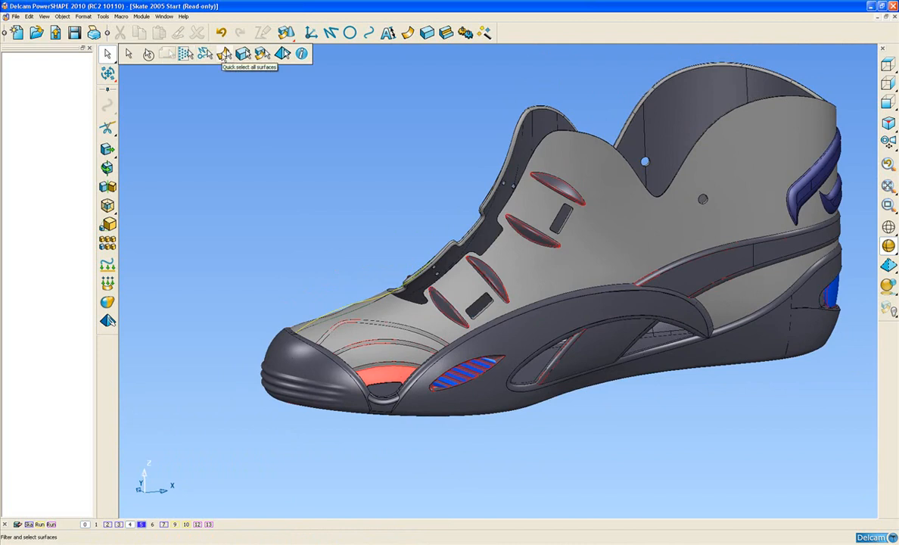
{"action": "left_click", "coordinate": [224, 53]}
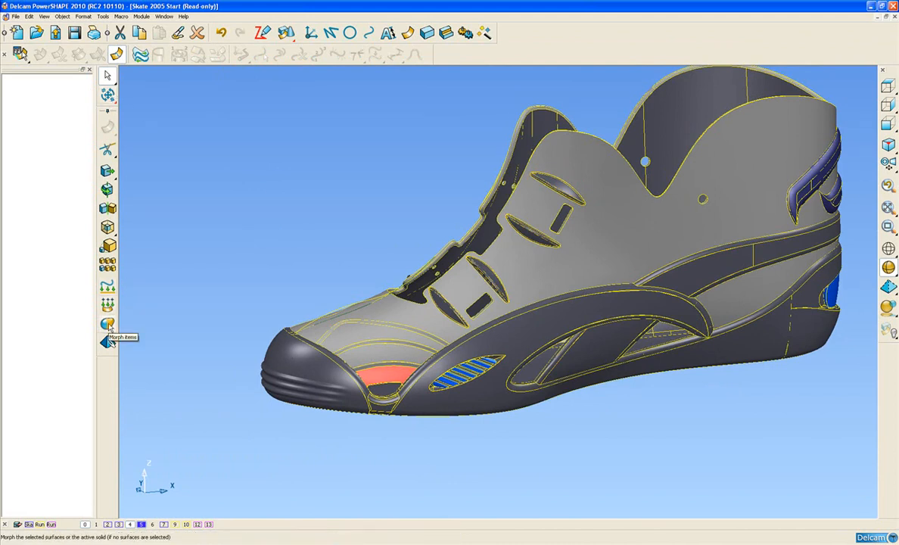
{"action": "left_click", "coordinate": [108, 325]}
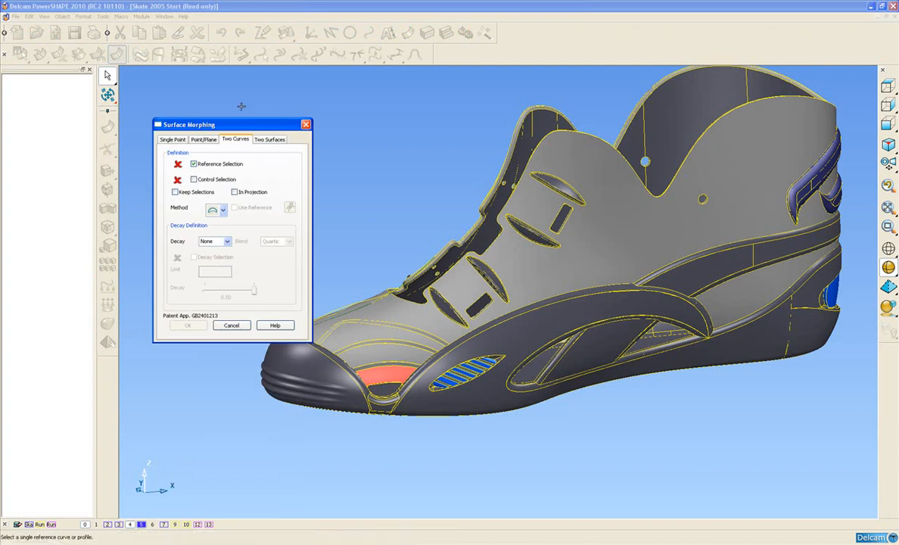
{"action": "left_click_drag", "start_coordinate": [242, 128], "coordinate": [224, 110]}
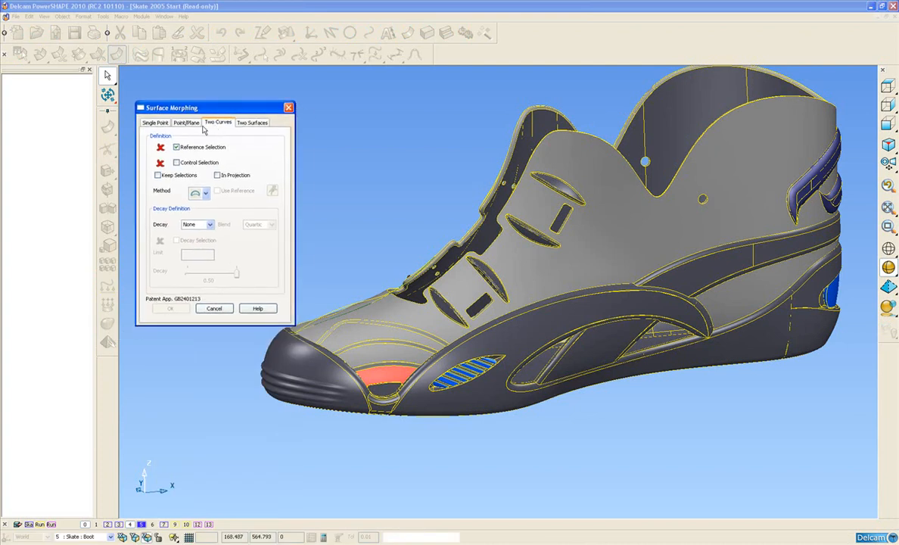
Step: Define the boot's centreline curve as the morph's reference selection and the raised design curve as its control selection
{"action": "scroll", "coordinate": [331, 222], "scroll_direction": "up", "scroll_amount": 10}
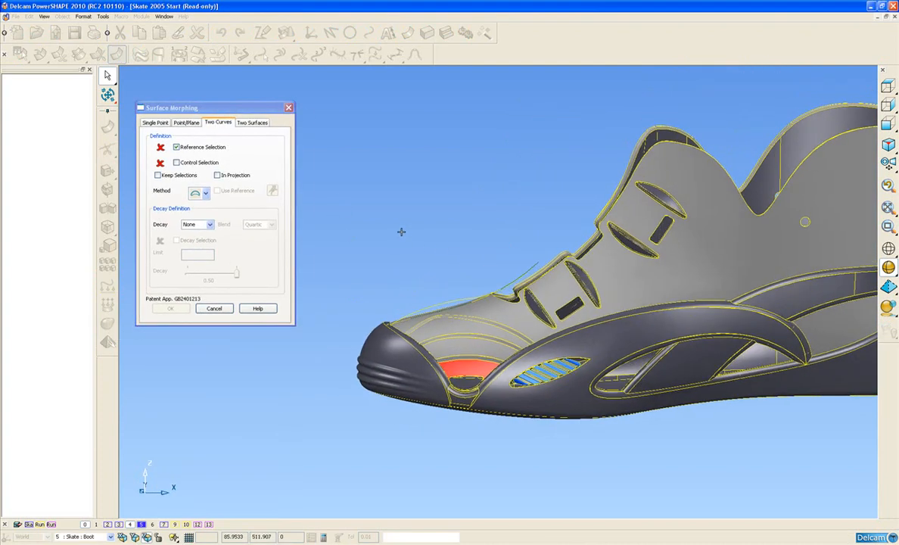
{"action": "scroll", "coordinate": [407, 330], "scroll_direction": "up", "scroll_amount": 5}
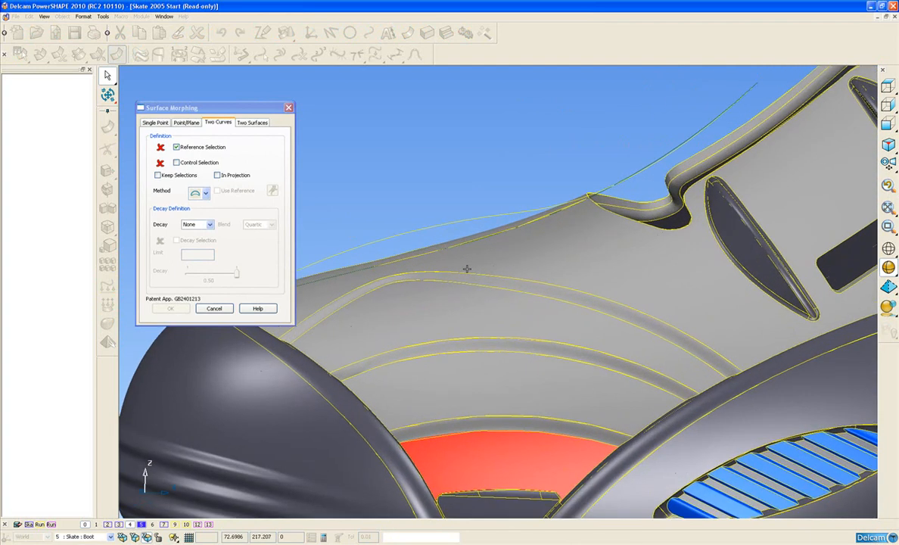
{"action": "left_click", "coordinate": [420, 253]}
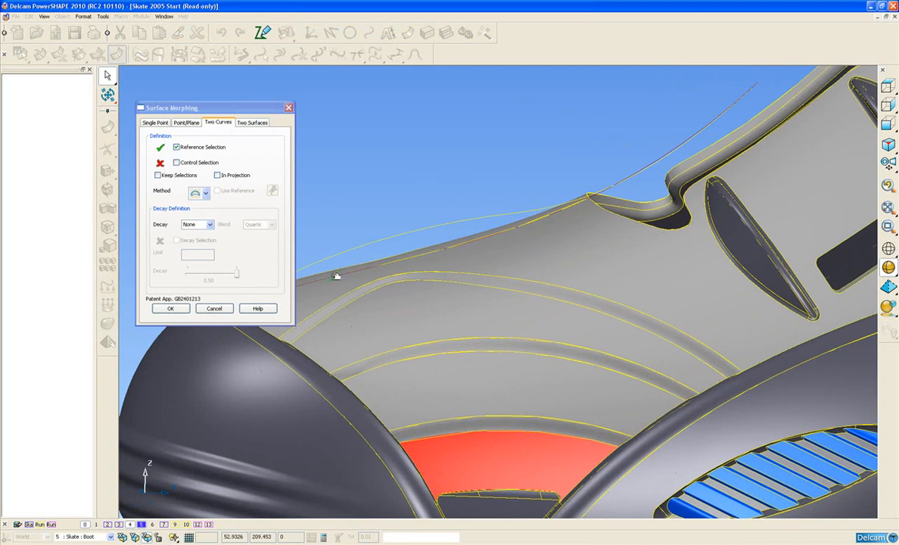
{"action": "left_click", "coordinate": [162, 163]}
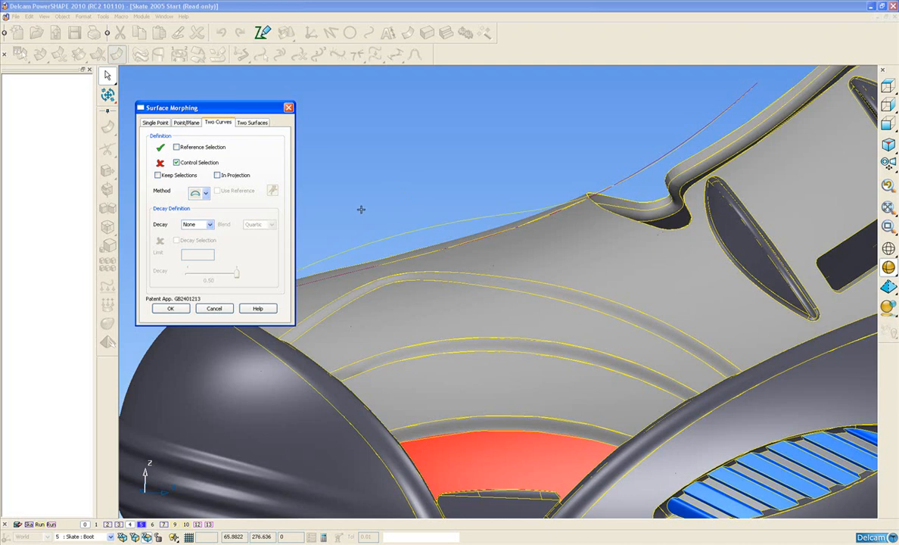
{"action": "left_click", "coordinate": [407, 233]}
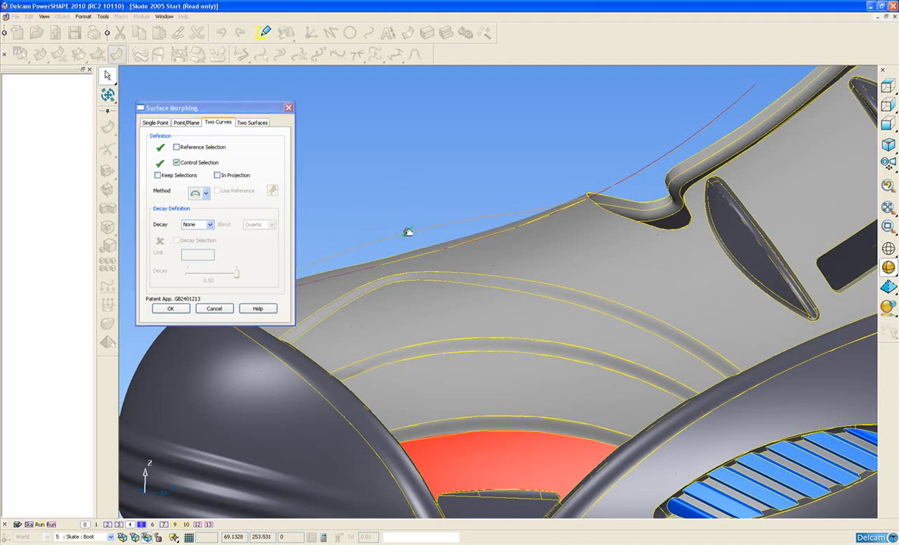
Step: Calculate the morph in projection and limit it with a Distance decay of 30
{"action": "scroll", "coordinate": [468, 255], "scroll_direction": "down", "scroll_amount": 3}
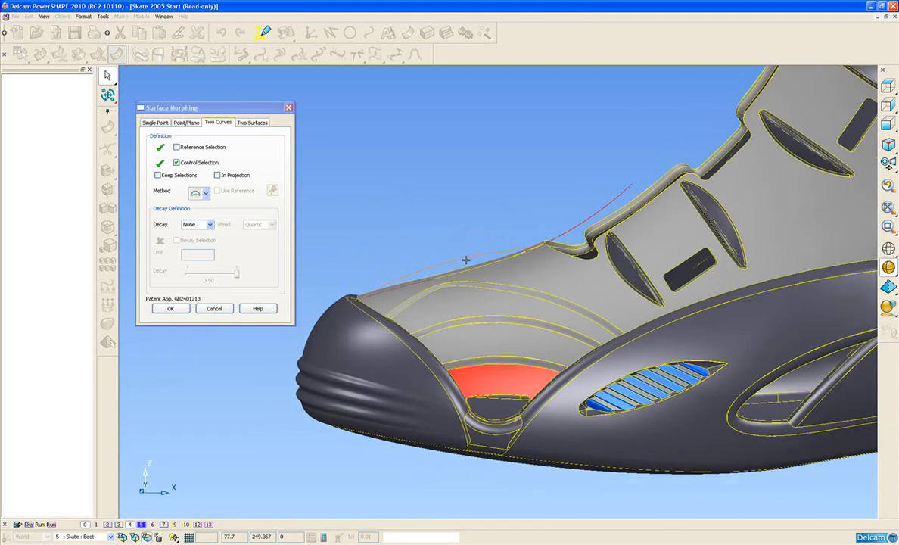
{"action": "left_click", "coordinate": [633, 286]}
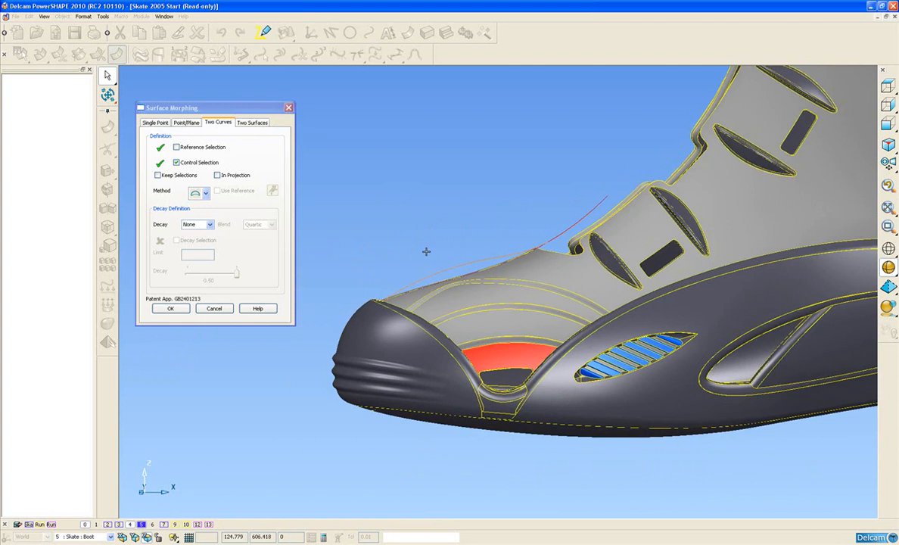
{"action": "left_click", "coordinate": [218, 175]}
{"action": "left_click", "coordinate": [210, 225]}
{"action": "left_click", "coordinate": [201, 243]}
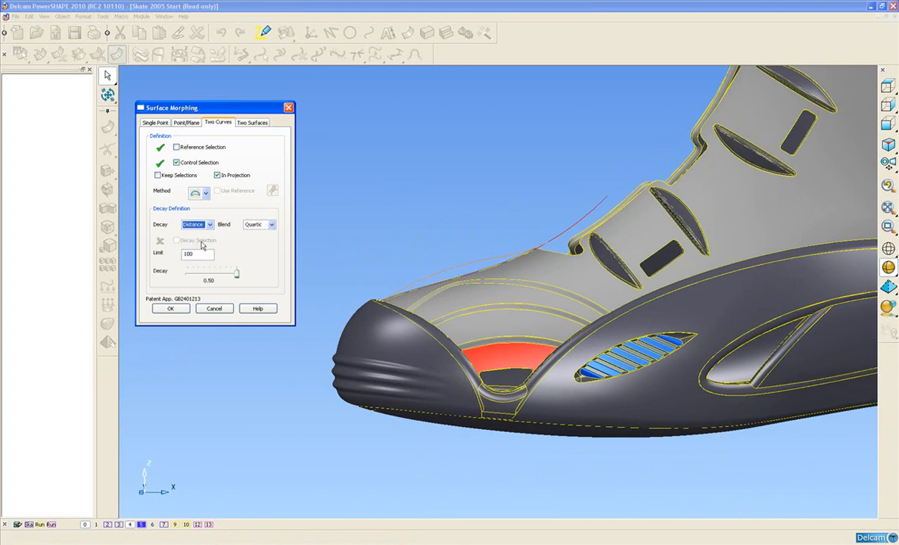
{"action": "double_click", "coordinate": [196, 254]}
{"action": "type", "text": "30"}
Step: Check the reference and control curves over the toe and apply the morph to the boot's surfaces
{"action": "middle_click_drag", "start_coordinate": [400, 225], "coordinate": [463, 295]}
{"action": "scroll", "coordinate": [448, 307], "scroll_direction": "up", "scroll_amount": 2}
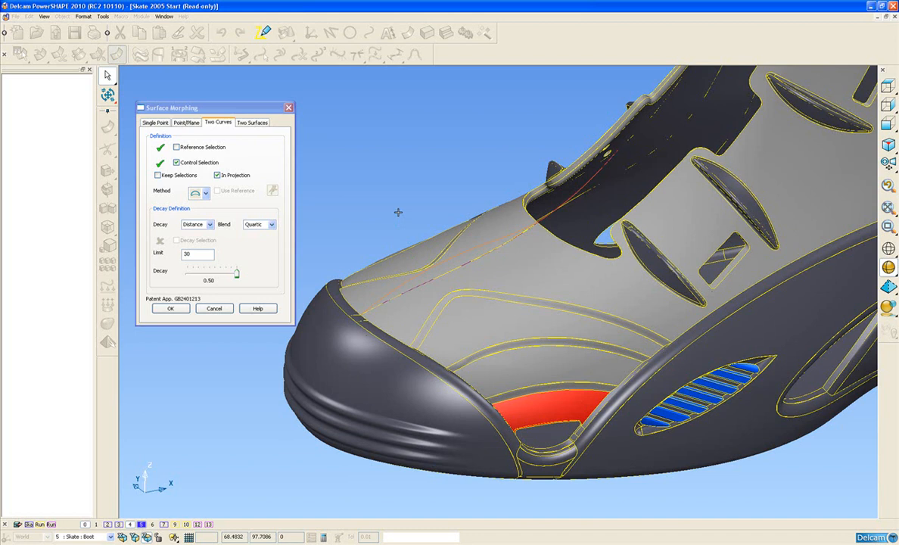
{"action": "middle_click_drag", "start_coordinate": [567, 225], "coordinate": [483, 233]}
{"action": "middle_click_drag", "start_coordinate": [457, 319], "coordinate": [454, 348]}
{"action": "left_click", "coordinate": [178, 309]}
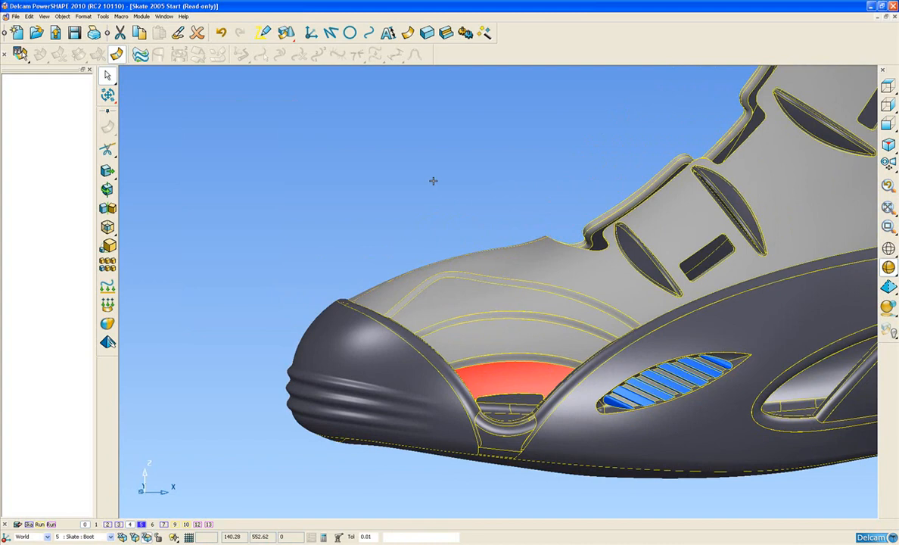
Step: Examine the morphed toe from the side, from above and close up around the grooves and red panel, clearing the surface selection
{"action": "middle_click_drag", "start_coordinate": [458, 197], "coordinate": [526, 209]}
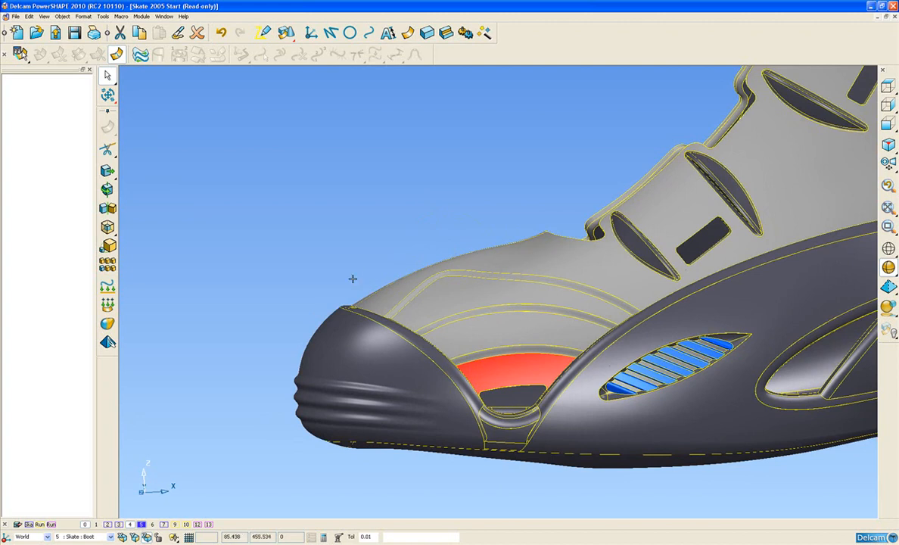
{"action": "middle_click_drag", "start_coordinate": [423, 258], "coordinate": [402, 319]}
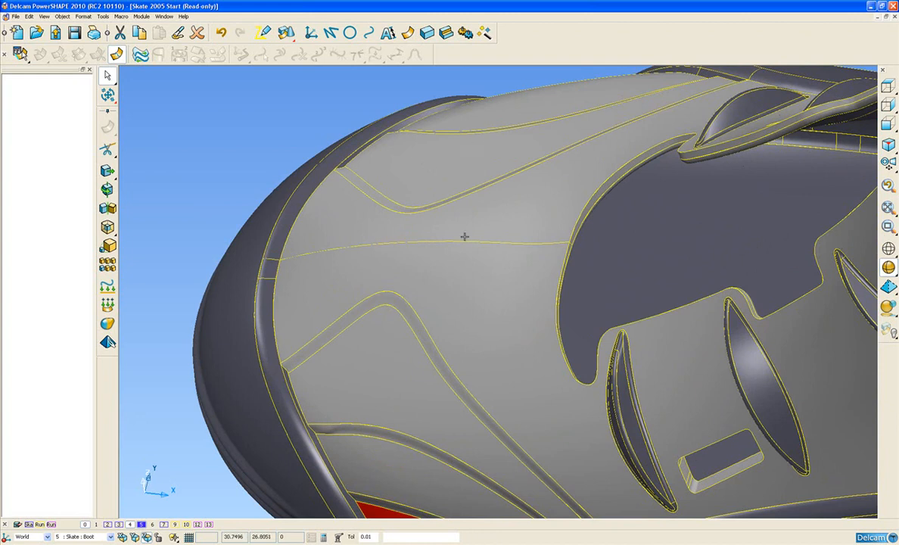
{"action": "middle_click_drag", "start_coordinate": [480, 336], "coordinate": [514, 244]}
{"action": "scroll", "coordinate": [513, 252], "scroll_direction": "down", "scroll_amount": 2}
{"action": "scroll", "coordinate": [512, 252], "scroll_direction": "down", "scroll_amount": 2}
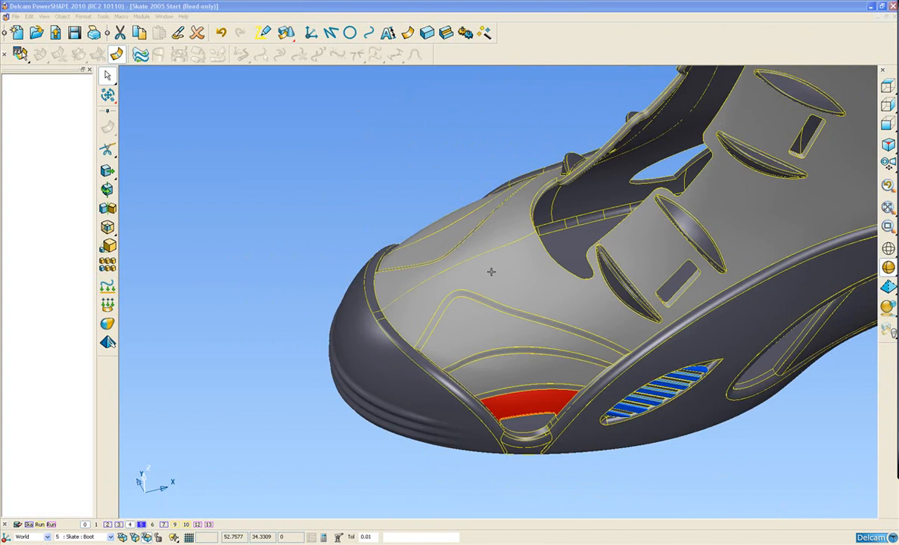
{"action": "middle_click_drag", "start_coordinate": [513, 289], "coordinate": [421, 295], "text": "shift"}
{"action": "middle_click_drag", "start_coordinate": [537, 338], "coordinate": [557, 323]}
{"action": "key", "text": "F4"}
{"action": "middle_click_drag", "start_coordinate": [404, 267], "coordinate": [436, 192]}
{"action": "scroll", "coordinate": [474, 341], "scroll_direction": "up", "scroll_amount": 6}
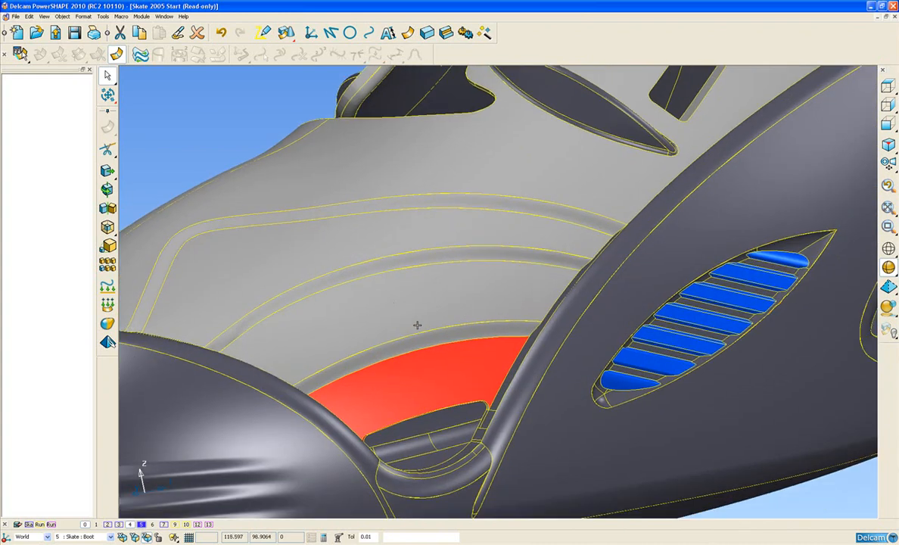
{"action": "left_click", "coordinate": [700, 499]}
{"action": "middle_click_drag", "start_coordinate": [373, 328], "coordinate": [396, 307]}
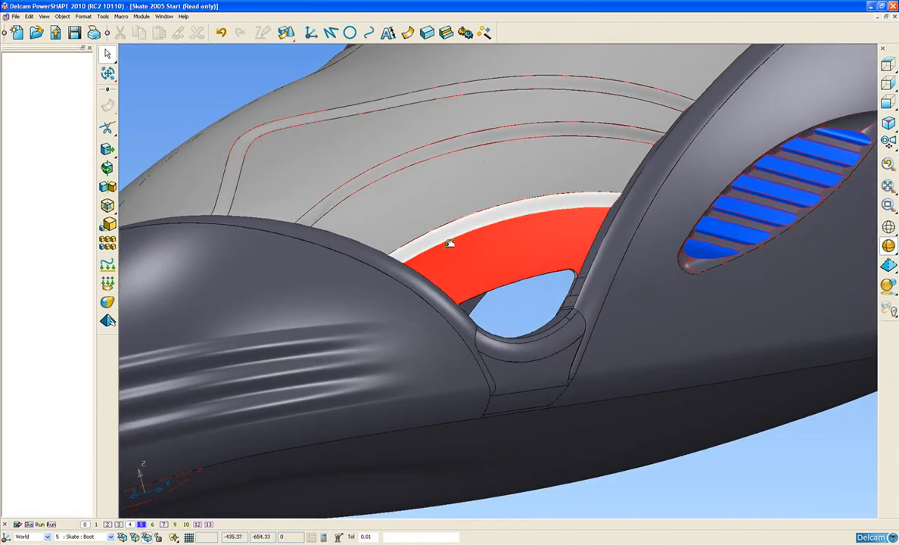
Step: Compare the red toe panel with the matching grey panel on the boot's opposite side
{"action": "middle_click_drag", "start_coordinate": [585, 276], "coordinate": [582, 369]}
{"action": "middle_click_drag", "start_coordinate": [458, 359], "coordinate": [440, 220]}
{"action": "middle_click_drag", "start_coordinate": [572, 345], "coordinate": [528, 293]}
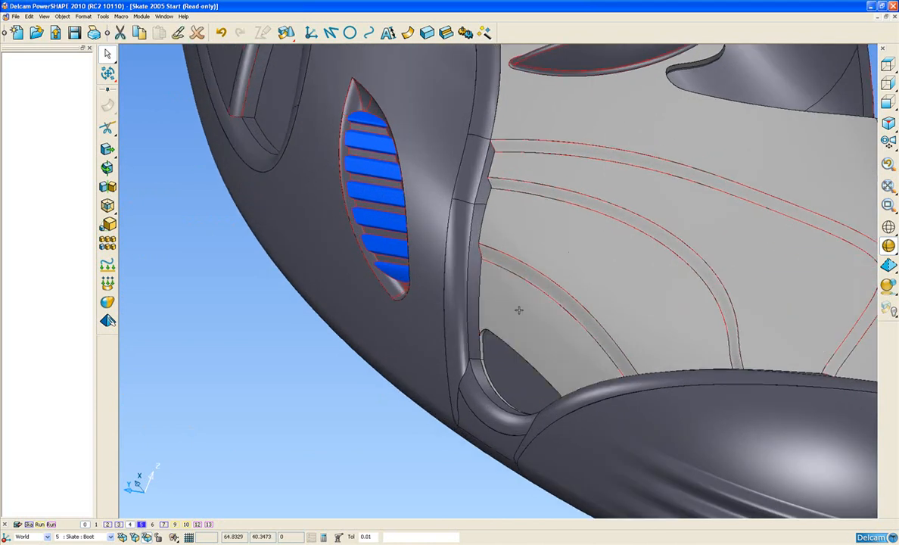
{"action": "left_click", "coordinate": [526, 341]}
{"action": "left_click", "coordinate": [342, 429]}
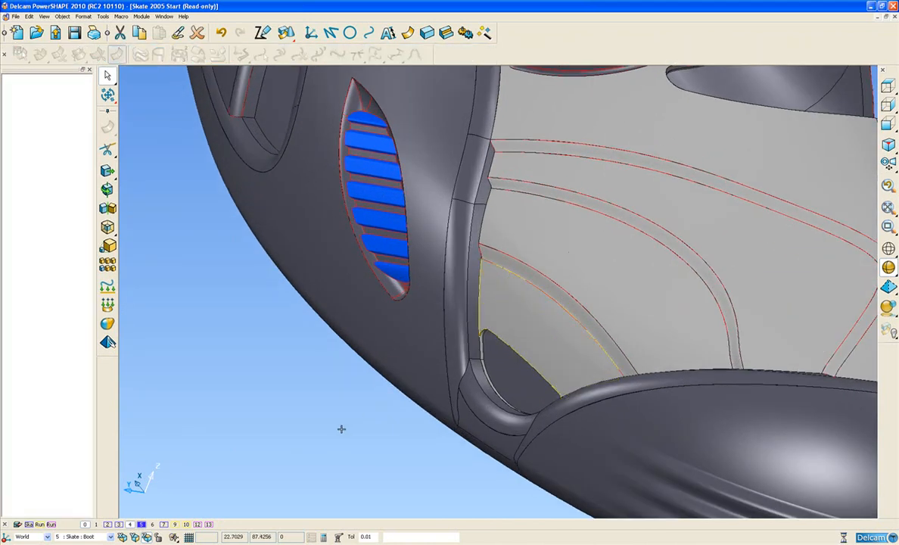
{"action": "middle_click_drag", "start_coordinate": [511, 321], "coordinate": [493, 334], "text": "ctrl"}
{"action": "middle_click_drag", "start_coordinate": [678, 303], "coordinate": [504, 305]}
{"action": "middle_click_drag", "start_coordinate": [454, 341], "coordinate": [468, 306], "text": "ctrl"}
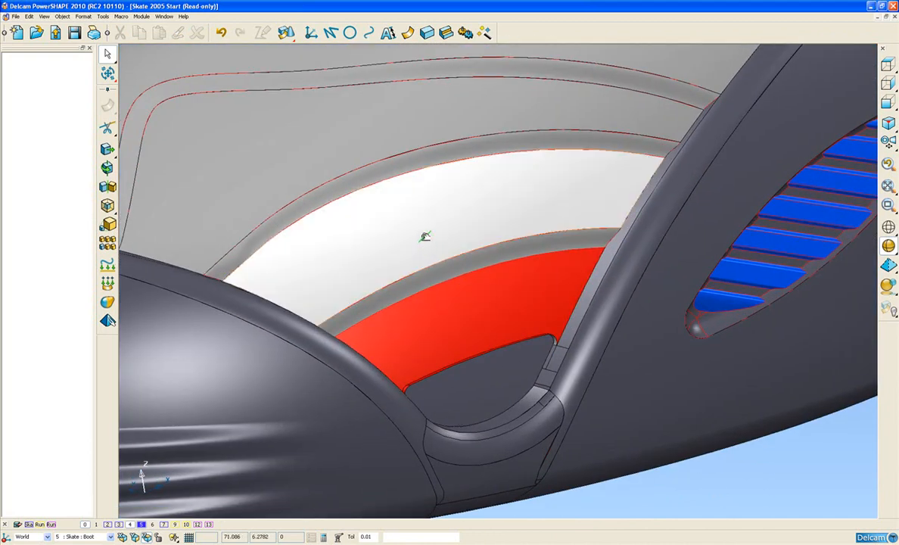
Step: Begin automatic surfacing with a new composite curve along the cutout edge of the red toe panel
{"action": "left_click", "coordinate": [408, 33]}
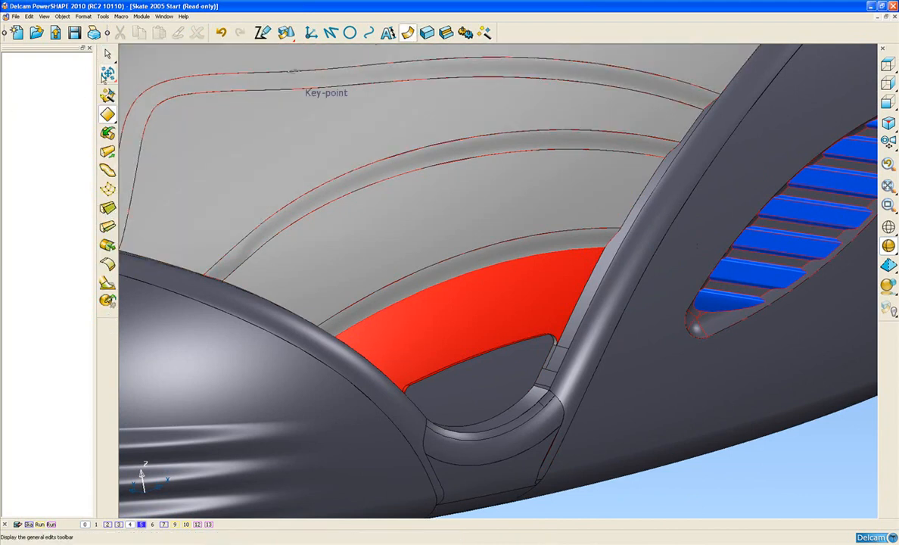
{"action": "left_click", "coordinate": [107, 96]}
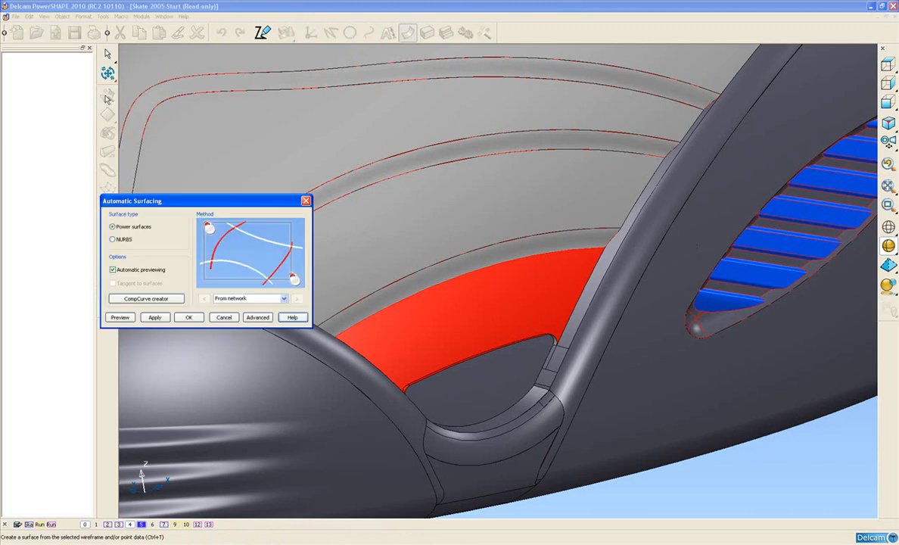
{"action": "left_click", "coordinate": [153, 300]}
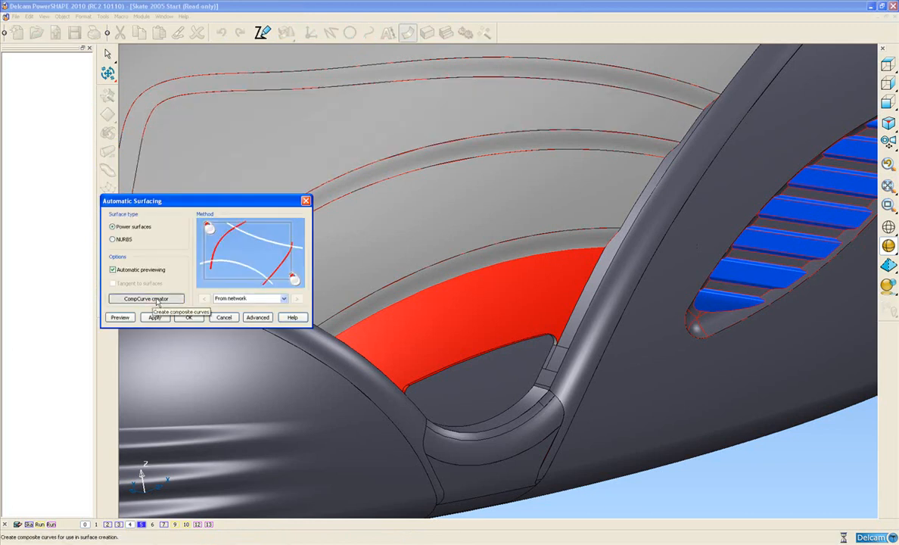
{"action": "scroll", "coordinate": [541, 368], "scroll_direction": "up", "scroll_amount": 10}
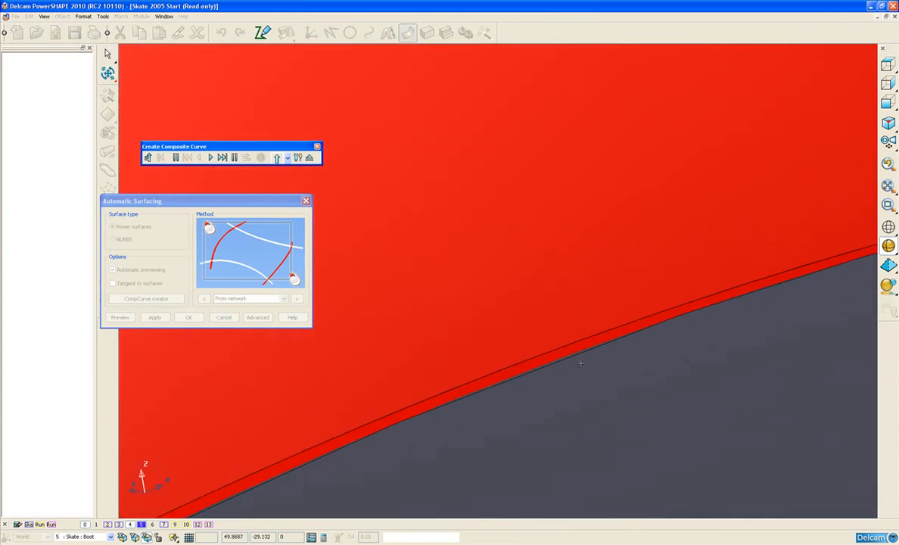
{"action": "left_click", "coordinate": [561, 361]}
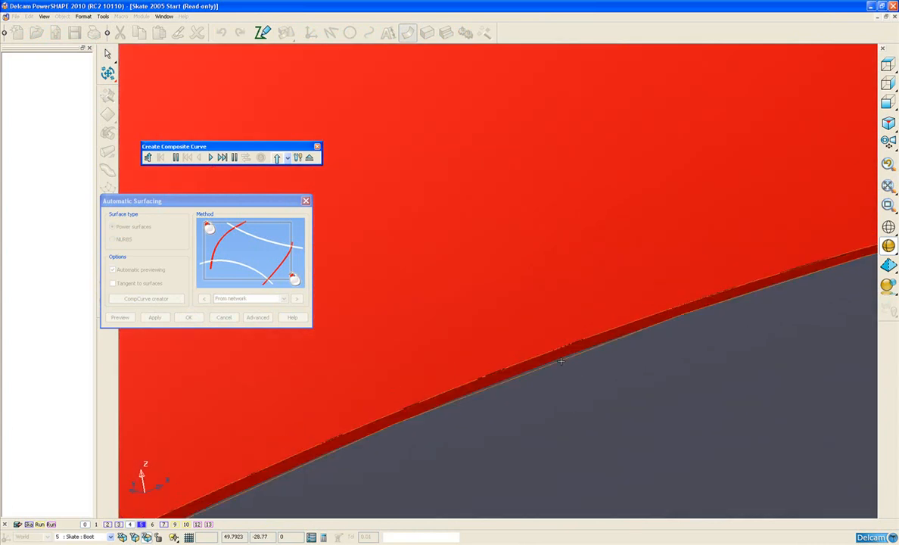
{"action": "left_click", "coordinate": [573, 355]}
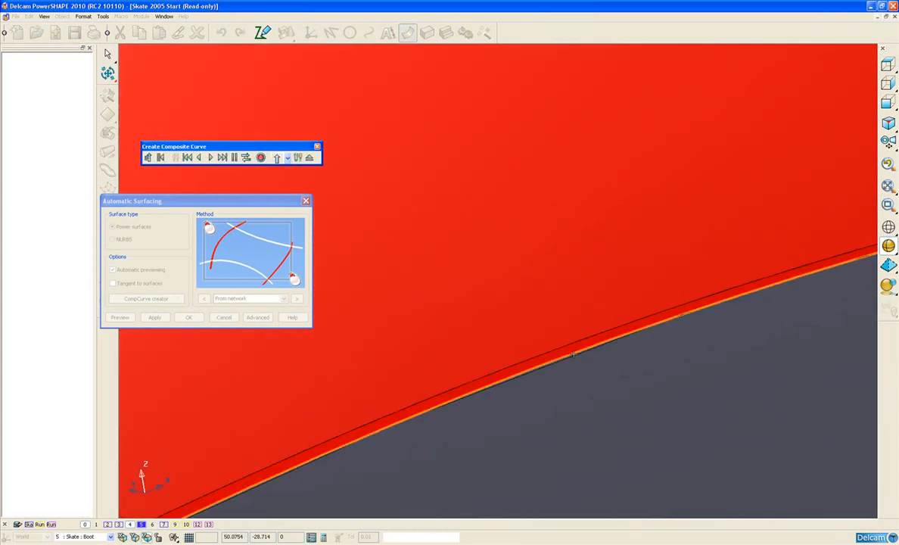
Step: Trace the composite curve around the rest of the red toe panel, close the loop and finish the curve
{"action": "scroll", "coordinate": [569, 293], "scroll_direction": "down", "scroll_amount": 5}
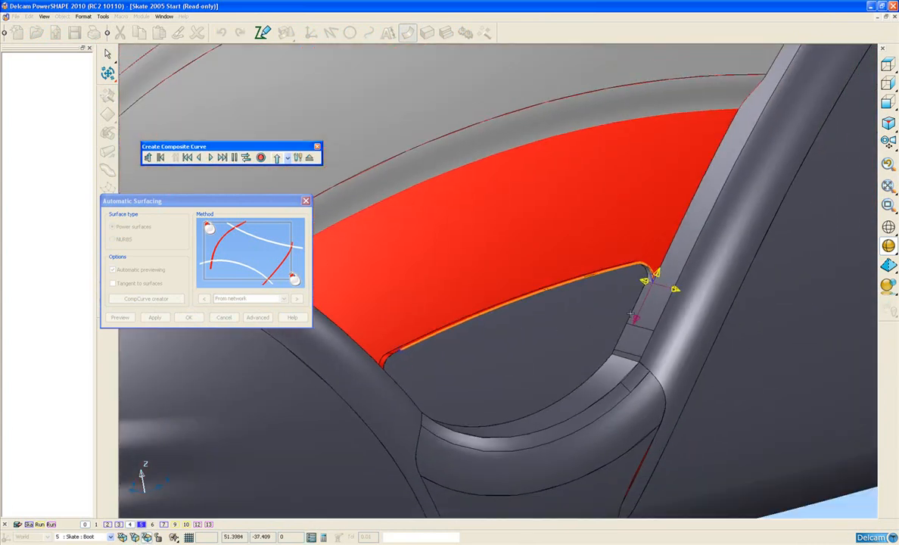
{"action": "left_click", "coordinate": [681, 241]}
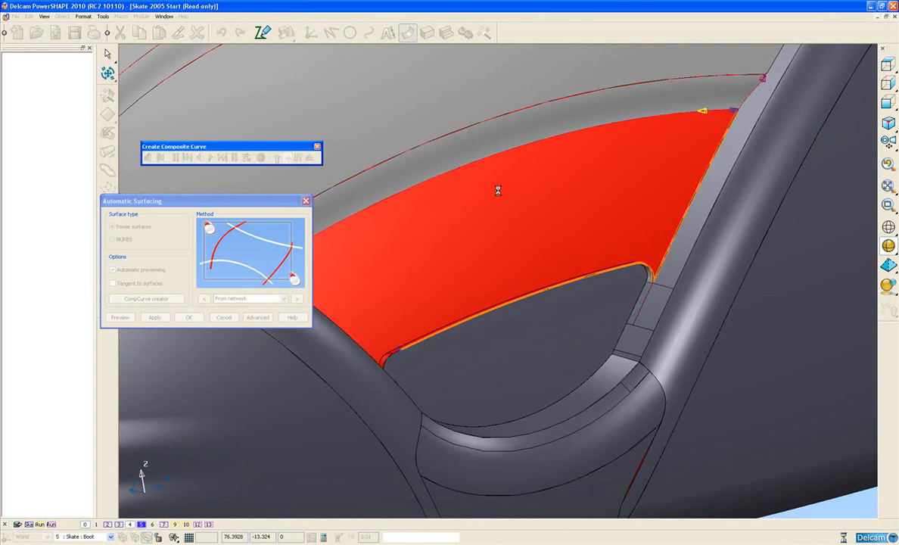
{"action": "left_click", "coordinate": [494, 229]}
{"action": "middle_click_drag", "start_coordinate": [493, 230], "coordinate": [373, 213]}
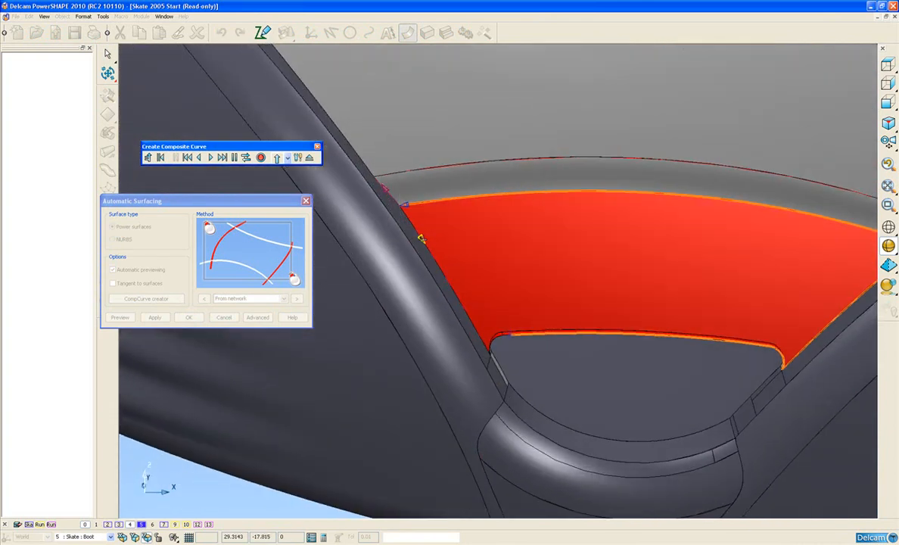
{"action": "left_click", "coordinate": [421, 239]}
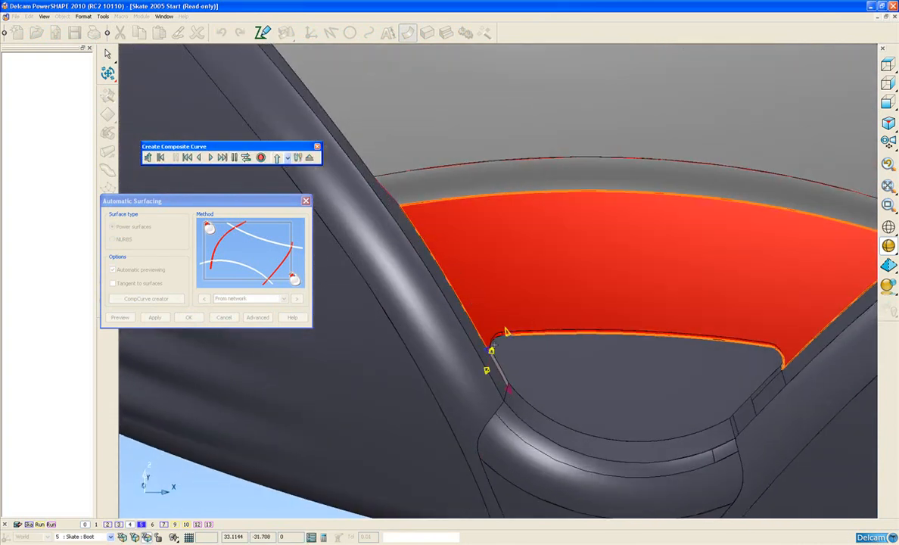
{"action": "scroll", "coordinate": [491, 339], "scroll_direction": "up", "scroll_amount": 5}
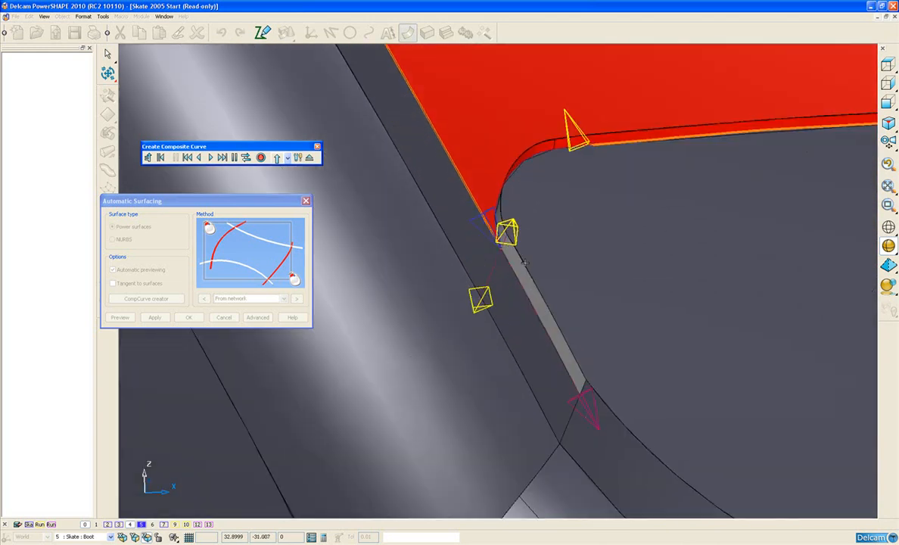
{"action": "left_click", "coordinate": [494, 211]}
{"action": "left_click", "coordinate": [244, 157]}
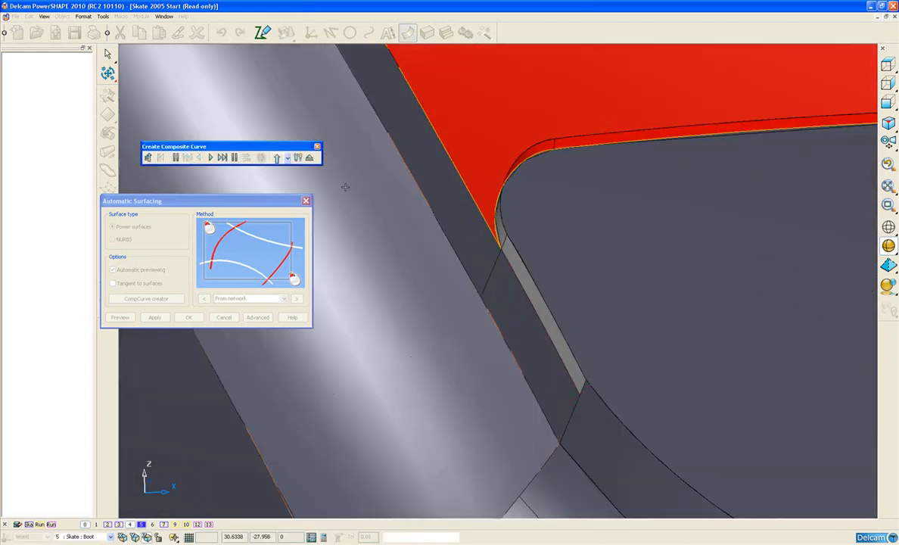
{"action": "left_click", "coordinate": [311, 157]}
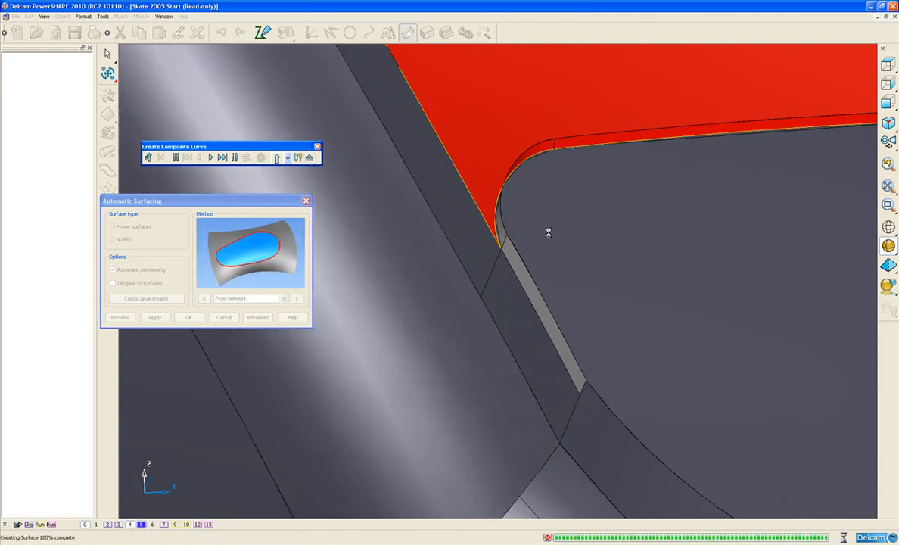
Step: Create a Fill-in surface from the closed toe-panel curve with Tangent to surfaces turned off
{"action": "scroll", "coordinate": [545, 233], "scroll_direction": "down", "scroll_amount": 5}
{"action": "middle_click_drag", "start_coordinate": [563, 250], "coordinate": [618, 333]}
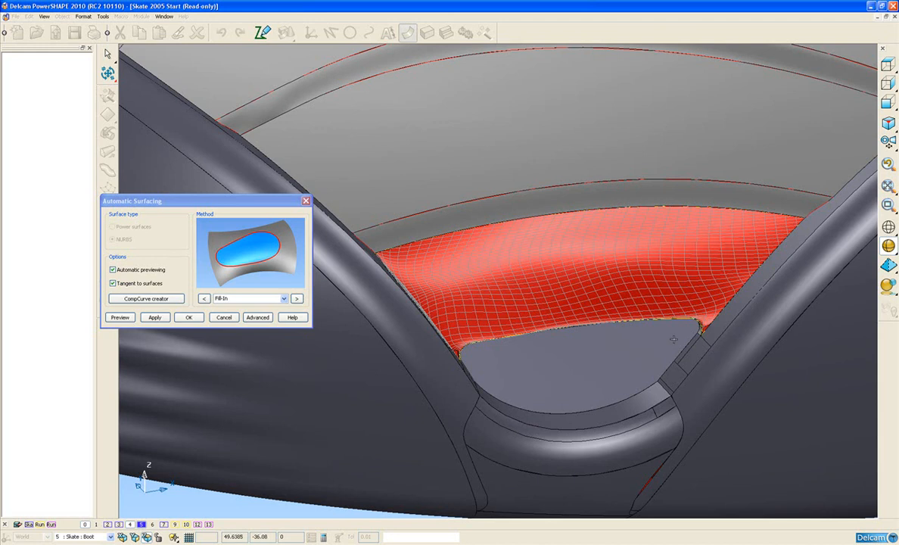
{"action": "middle_click_drag", "start_coordinate": [608, 351], "coordinate": [632, 303]}
{"action": "middle_click_drag", "start_coordinate": [595, 269], "coordinate": [600, 353]}
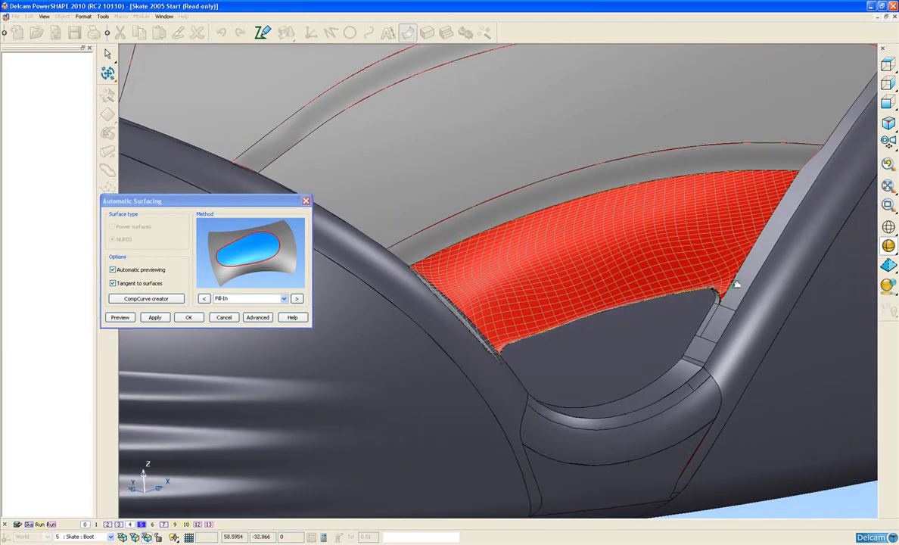
{"action": "left_click", "coordinate": [113, 284]}
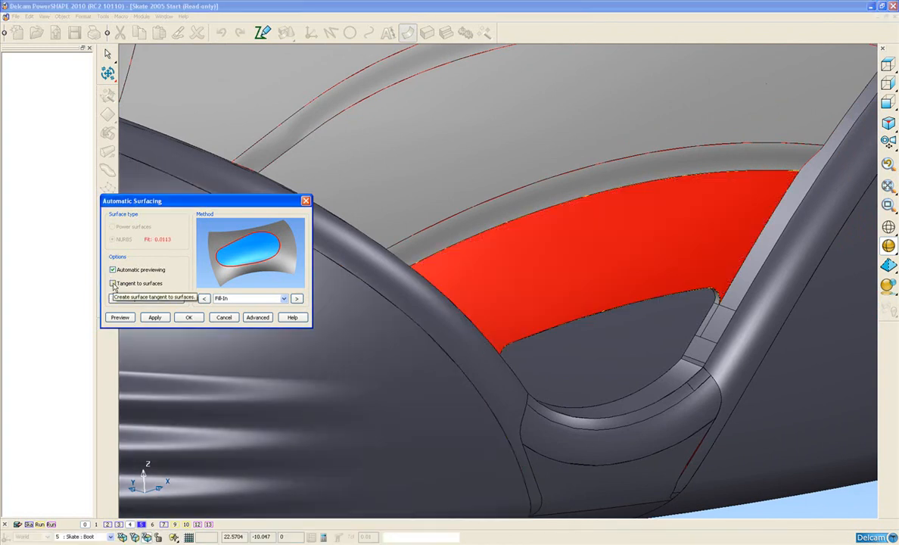
{"action": "middle_click_drag", "start_coordinate": [608, 242], "coordinate": [630, 272]}
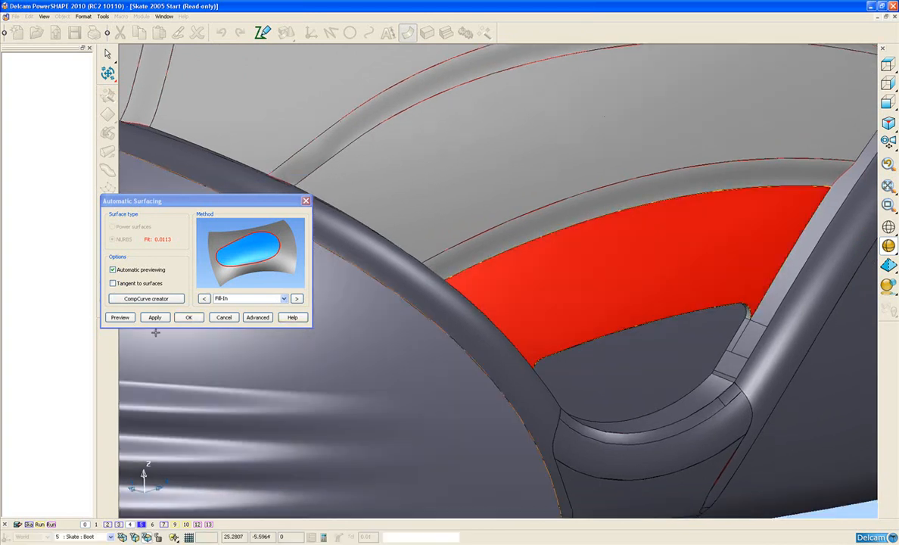
{"action": "left_click", "coordinate": [154, 317]}
{"action": "left_click", "coordinate": [188, 317]}
Step: Reverse the orientation of the new fill-in surface on the toe panel
{"action": "left_click", "coordinate": [561, 287]}
{"action": "right_click", "coordinate": [561, 286]}
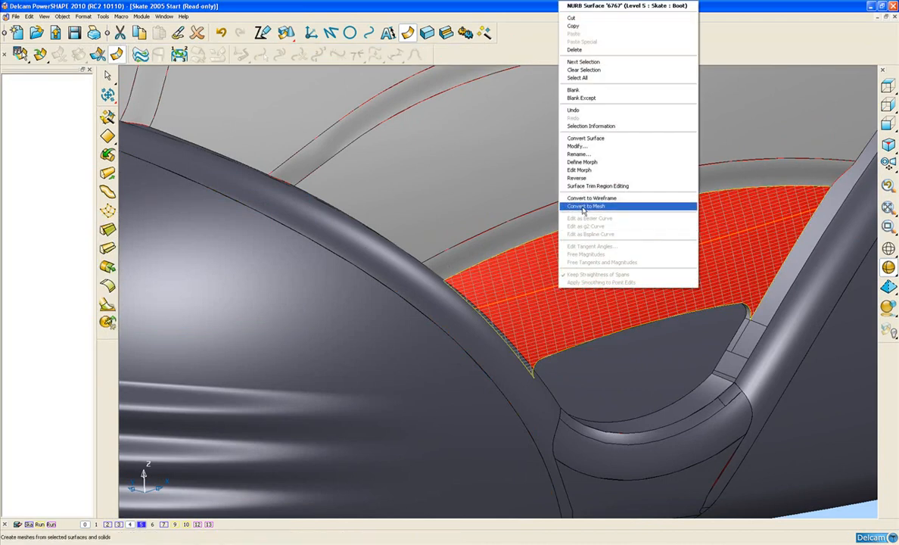
{"action": "left_click", "coordinate": [578, 178]}
{"action": "middle_click_drag", "start_coordinate": [544, 216], "coordinate": [457, 278]}
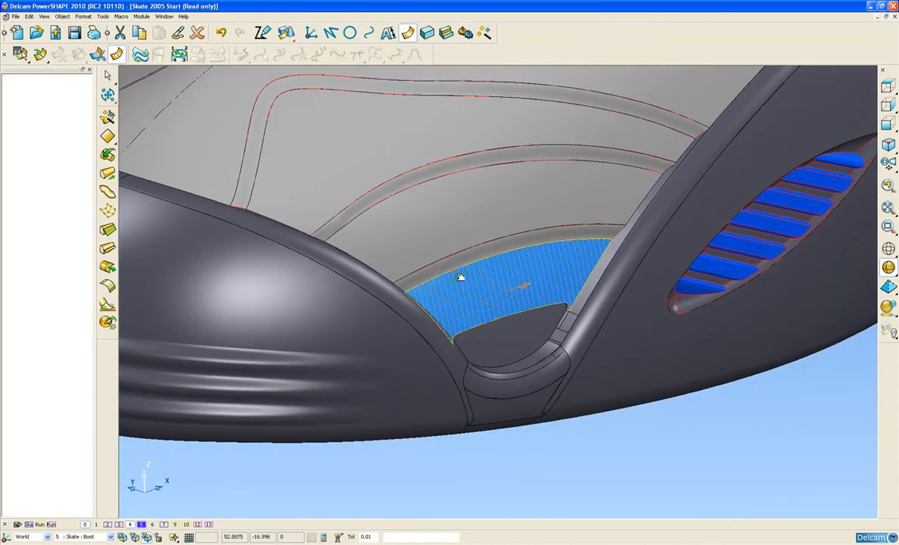
Step: Copy the style, level, transparency and material of the adjacent grey toe surface onto the fill-in panel
{"action": "left_click", "coordinate": [433, 226]}
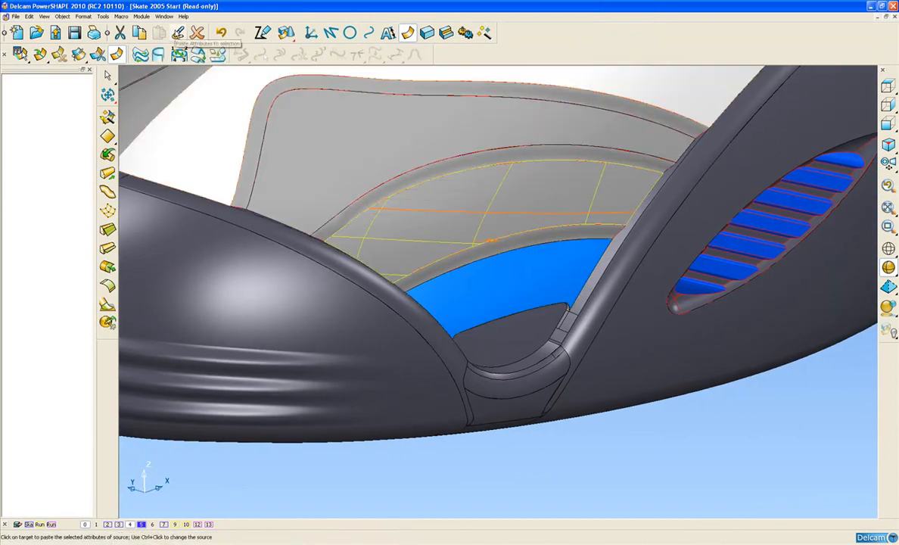
{"action": "left_click", "coordinate": [178, 34]}
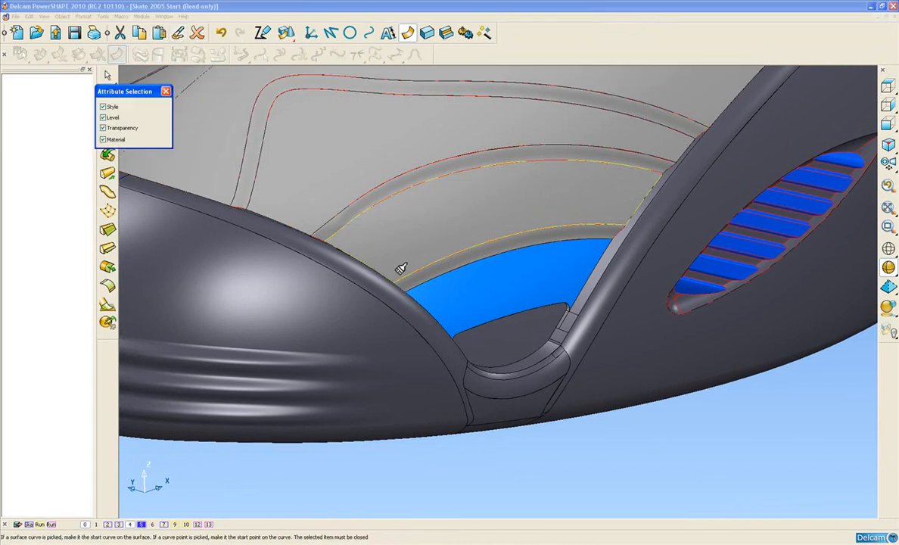
{"action": "left_click", "coordinate": [495, 280]}
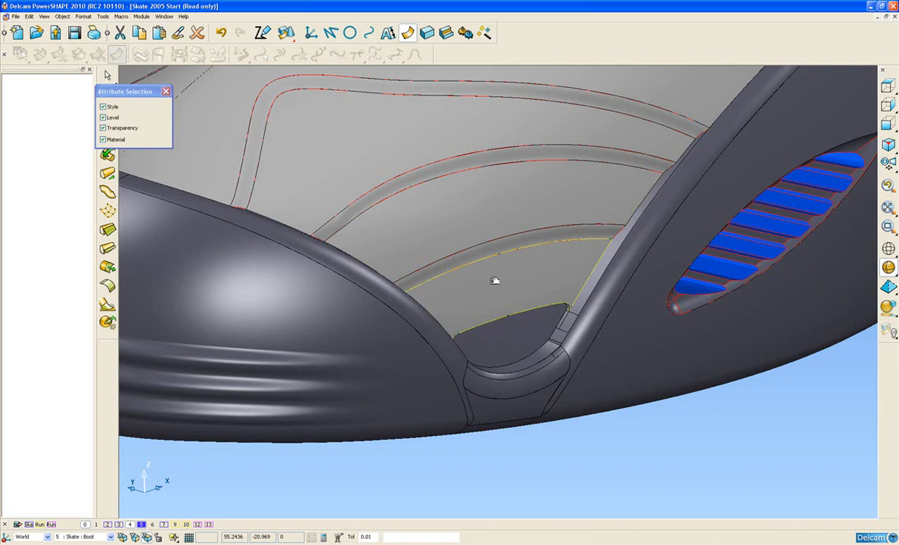
{"action": "left_click", "coordinate": [603, 490]}
Step: Examine the fillet surfaces where the side arch's rear tip meets the rail towards the heel
{"action": "scroll", "coordinate": [575, 232], "scroll_direction": "down", "scroll_amount": 2}
{"action": "middle_click_drag", "start_coordinate": [575, 231], "coordinate": [447, 273], "text": "shift"}
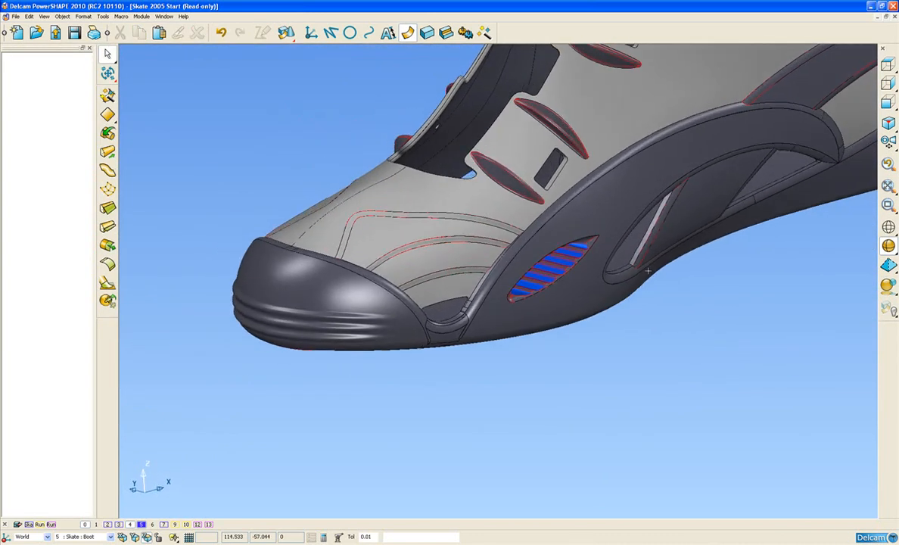
{"action": "middle_click_drag", "start_coordinate": [627, 279], "coordinate": [575, 311], "text": "shift"}
{"action": "middle_click_drag", "start_coordinate": [730, 255], "coordinate": [484, 295], "text": "shift"}
{"action": "middle_click_drag", "start_coordinate": [588, 283], "coordinate": [524, 295], "text": "shift"}
{"action": "scroll", "coordinate": [577, 302], "scroll_direction": "up", "scroll_amount": 4}
{"action": "scroll", "coordinate": [578, 302], "scroll_direction": "up", "scroll_amount": 3}
{"action": "middle_click_drag", "start_coordinate": [682, 236], "coordinate": [463, 312], "text": "shift"}
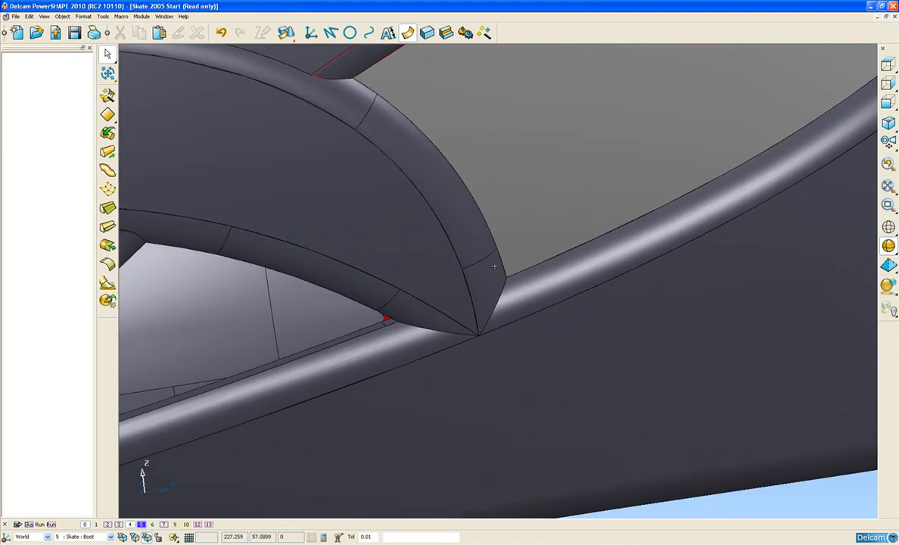
{"action": "middle_click_drag", "start_coordinate": [491, 268], "coordinate": [449, 301]}
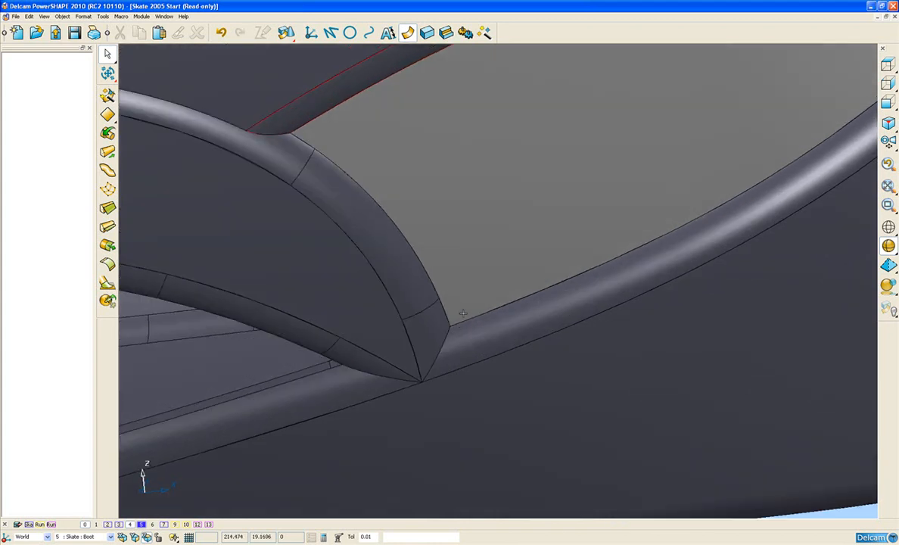
Step: Examine the corresponding filleted arch junction on the boot's opposite side for comparison
{"action": "scroll", "coordinate": [464, 313], "scroll_direction": "down", "scroll_amount": 5}
{"action": "middle_click_drag", "start_coordinate": [341, 318], "coordinate": [720, 293]}
{"action": "middle_click_drag", "start_coordinate": [378, 303], "coordinate": [441, 301]}
{"action": "scroll", "coordinate": [425, 323], "scroll_direction": "up", "scroll_amount": 6}
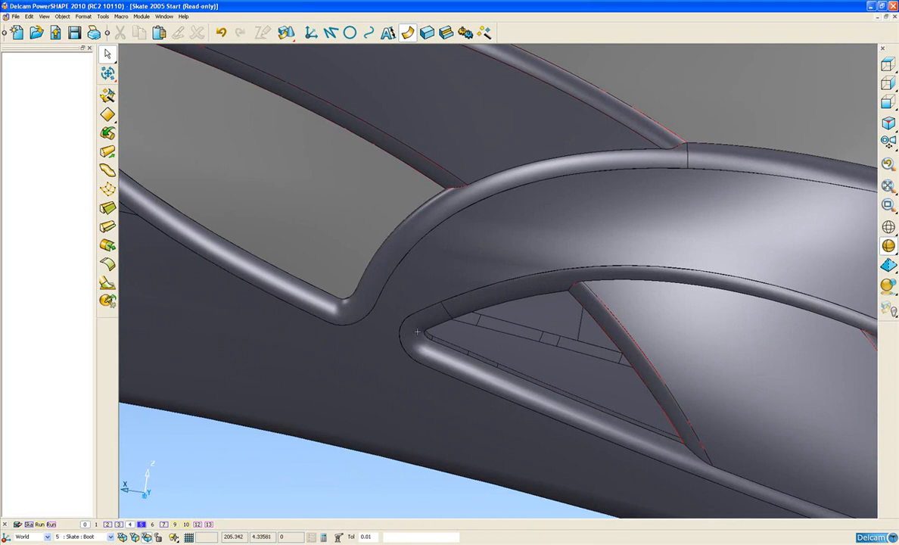
{"action": "scroll", "coordinate": [509, 240], "scroll_direction": "down", "scroll_amount": 6}
{"action": "middle_click_drag", "start_coordinate": [442, 265], "coordinate": [471, 301]}
{"action": "scroll", "coordinate": [471, 300], "scroll_direction": "up", "scroll_amount": 3}
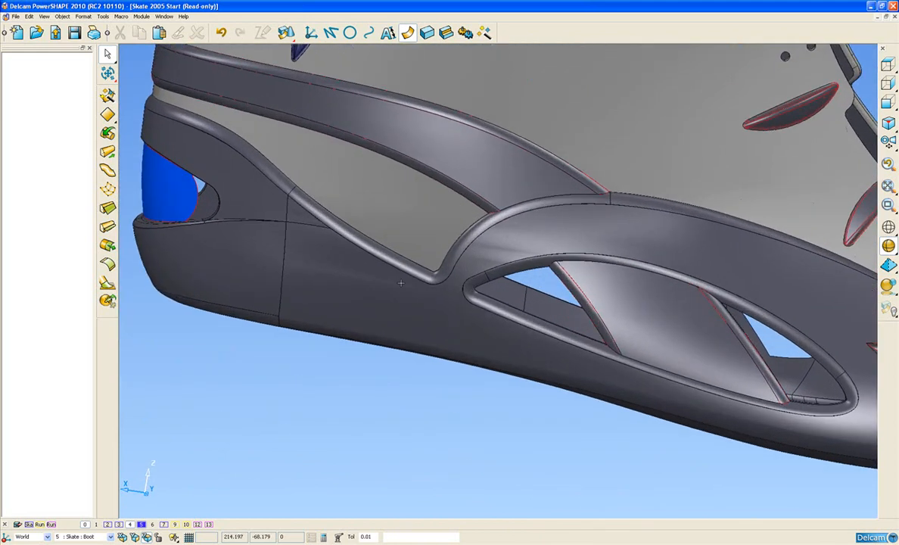
{"action": "scroll", "coordinate": [701, 253], "scroll_direction": "down", "scroll_amount": 3}
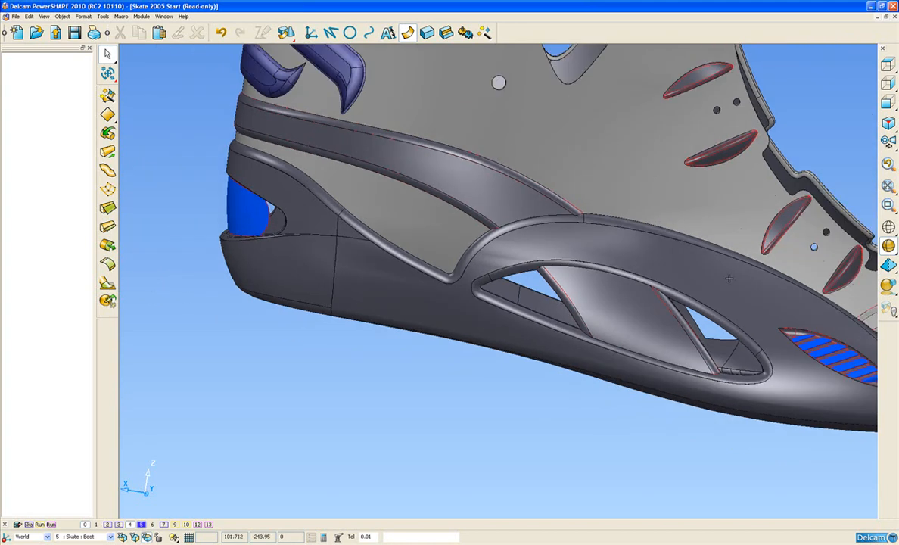
Step: Delete the two short pointed fillet surfaces at the rear tip of the side arch, where it meets the rail
{"action": "middle_click_drag", "start_coordinate": [701, 253], "coordinate": [299, 265]}
{"action": "middle_click_drag", "start_coordinate": [490, 290], "coordinate": [304, 265]}
{"action": "middle_click_drag", "start_coordinate": [590, 244], "coordinate": [398, 217]}
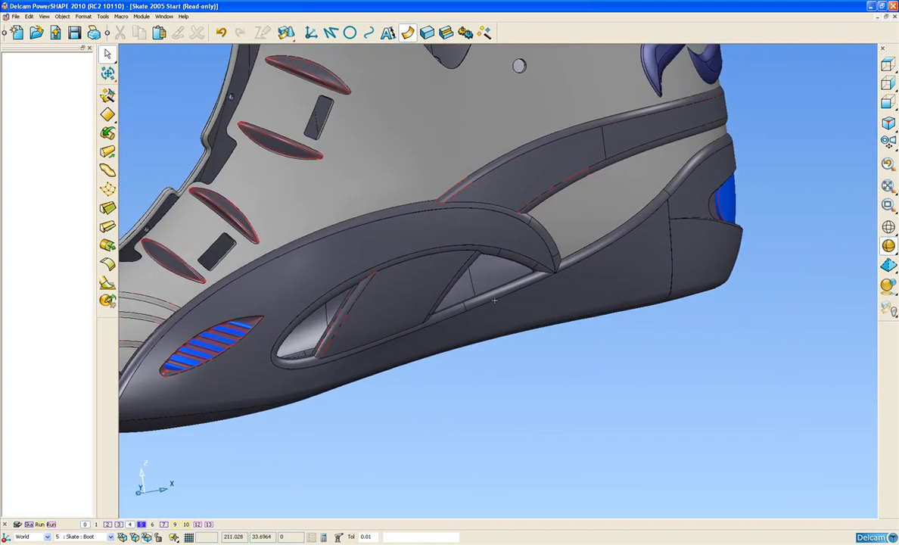
{"action": "middle_click_drag", "start_coordinate": [502, 299], "coordinate": [580, 363]}
{"action": "scroll", "coordinate": [495, 284], "scroll_direction": "up", "scroll_amount": 5}
{"action": "middle_click_drag", "start_coordinate": [640, 301], "coordinate": [491, 334]}
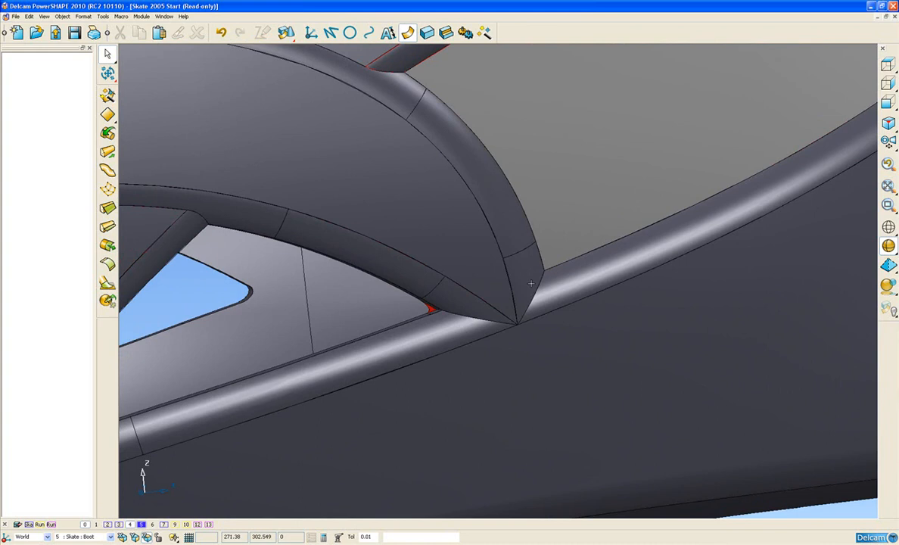
{"action": "left_click", "coordinate": [531, 274]}
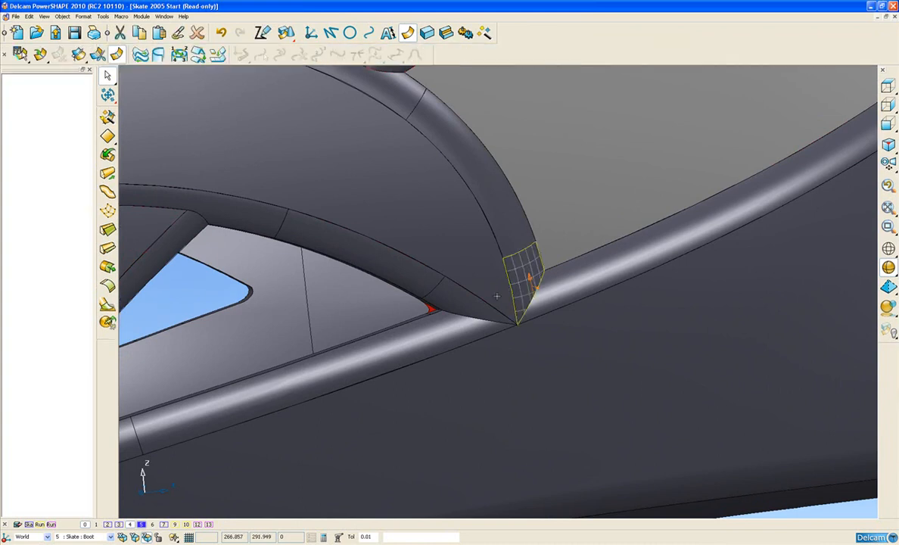
{"action": "left_click", "coordinate": [454, 297]}
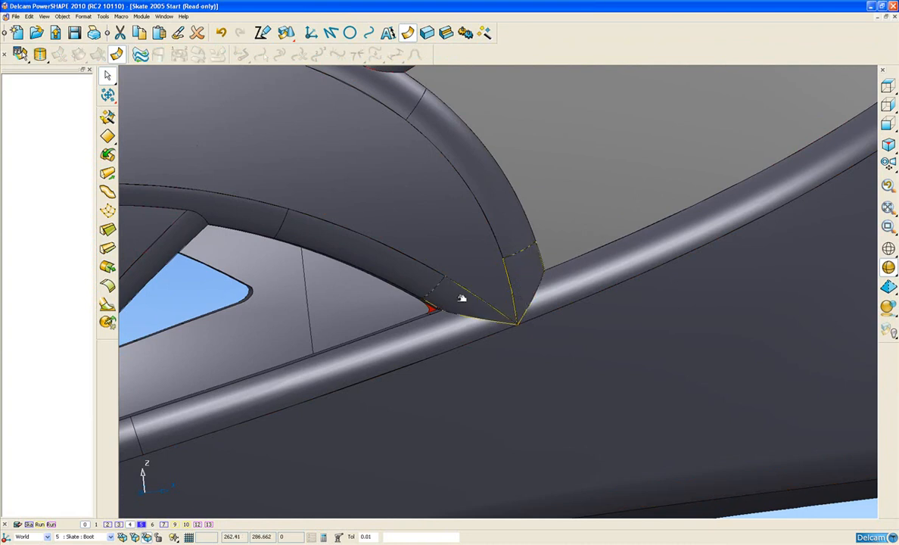
{"action": "key", "text": "Delete"}
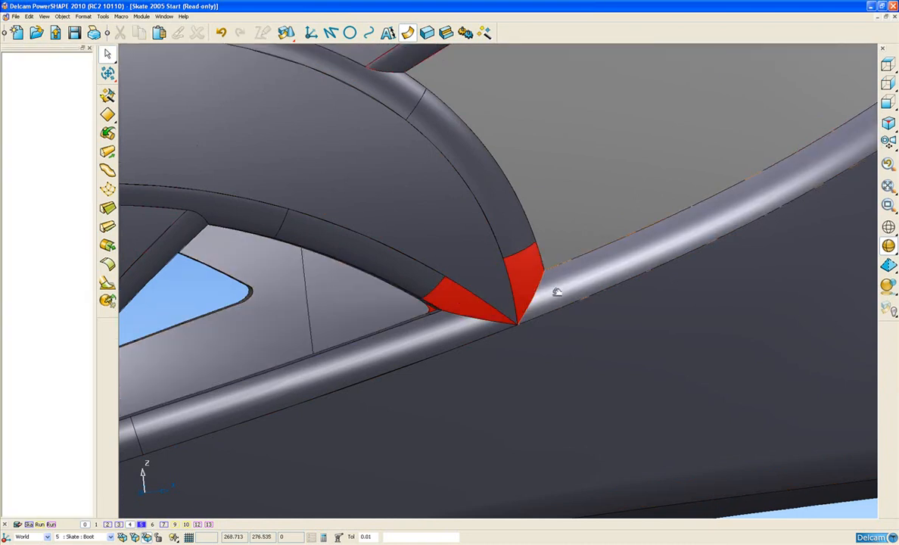
Step: Break the heel-side rail fillet at a curve just behind the arch tip and delete the short end piece
{"action": "left_click", "coordinate": [557, 292]}
{"action": "left_click", "coordinate": [573, 264]}
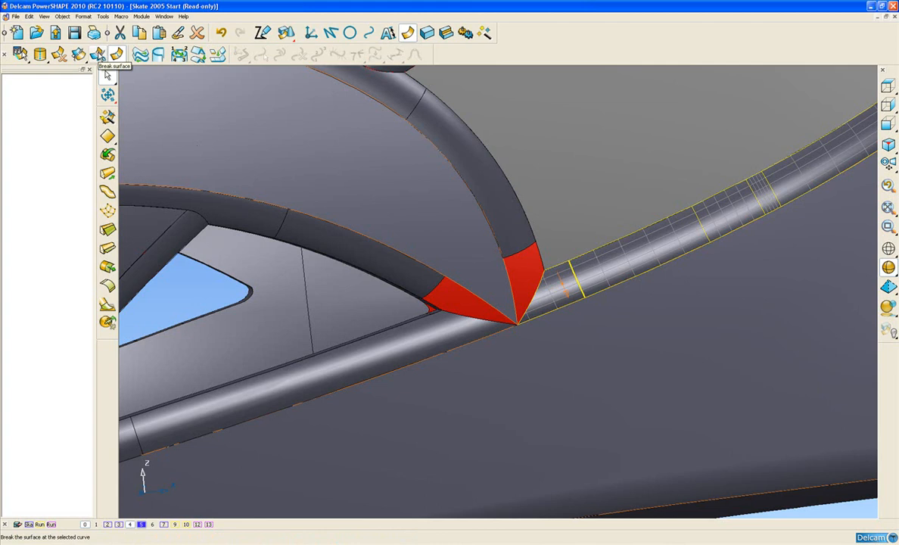
{"action": "left_click", "coordinate": [99, 55]}
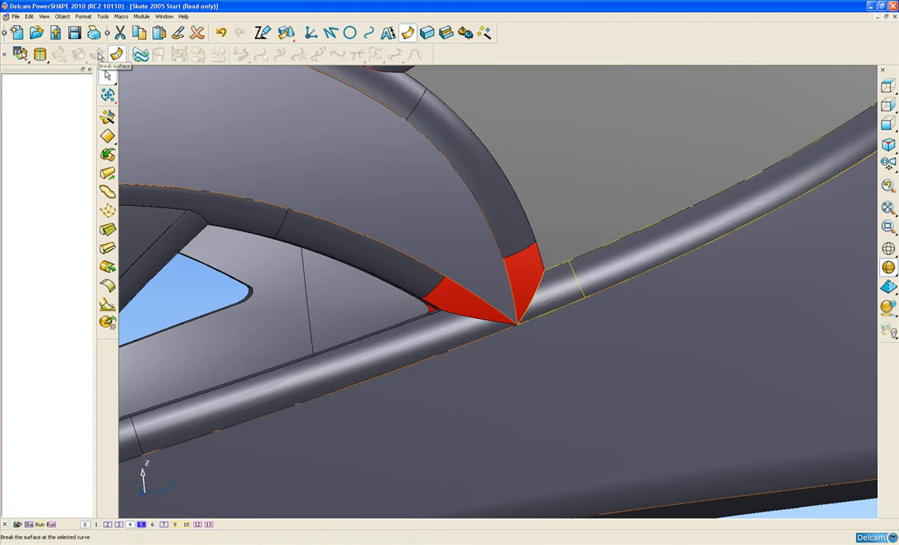
{"action": "left_click", "coordinate": [463, 326]}
{"action": "left_click", "coordinate": [561, 289]}
{"action": "key", "text": "Delete"}
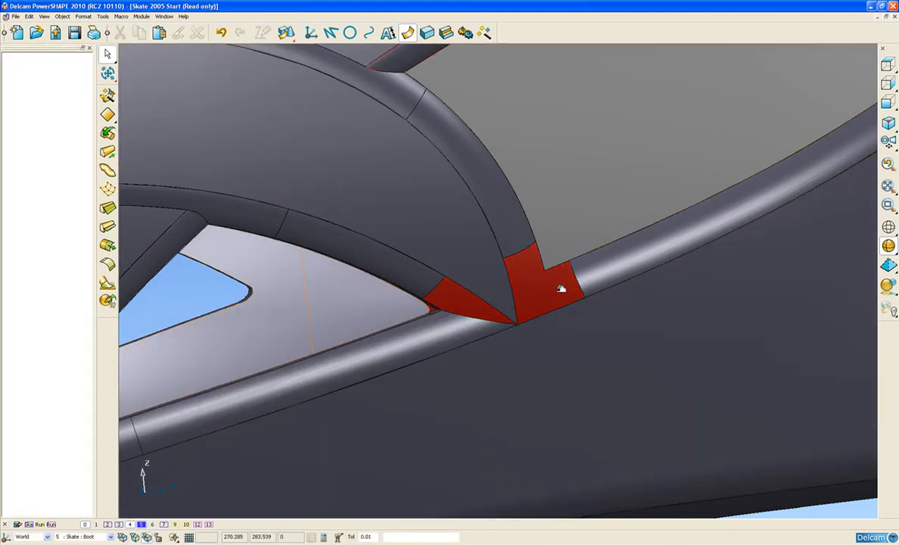
Step: Break the toe-side rail fillet at a curve just ahead of the arch tip and delete the short end piece
{"action": "left_click", "coordinate": [428, 333]}
{"action": "left_click", "coordinate": [441, 332]}
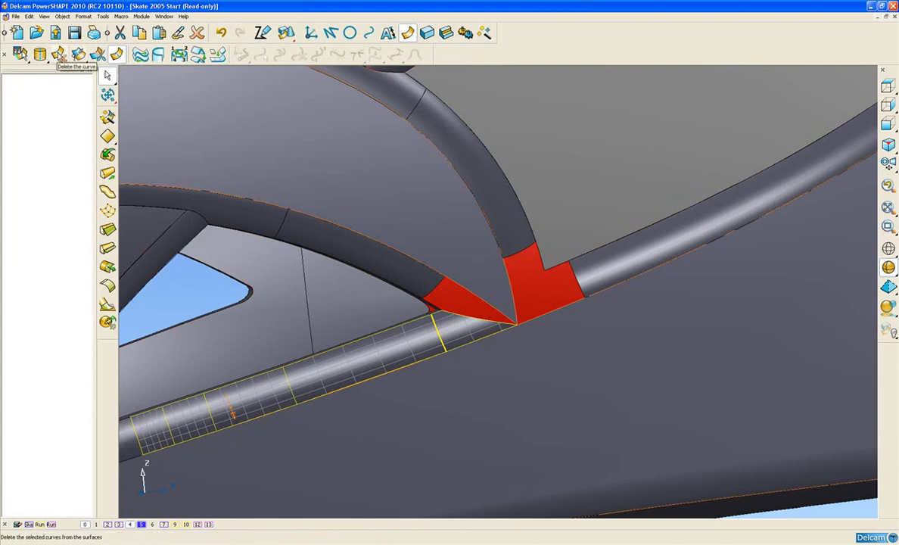
{"action": "left_click", "coordinate": [98, 57]}
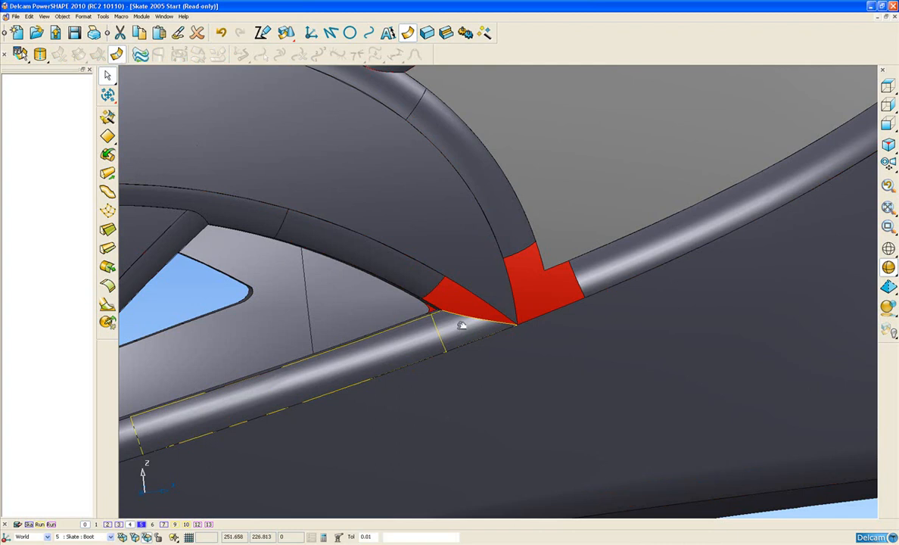
{"action": "left_click", "coordinate": [485, 379]}
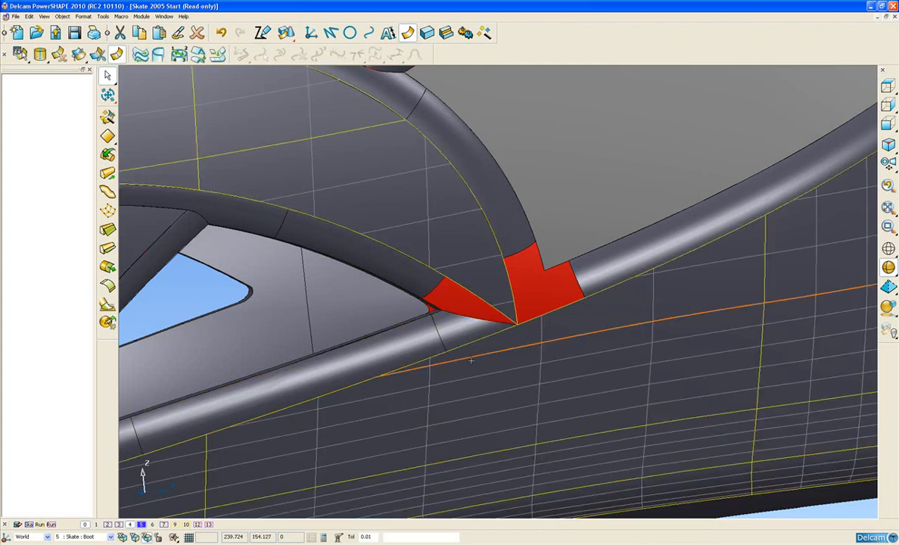
{"action": "left_click", "coordinate": [462, 327]}
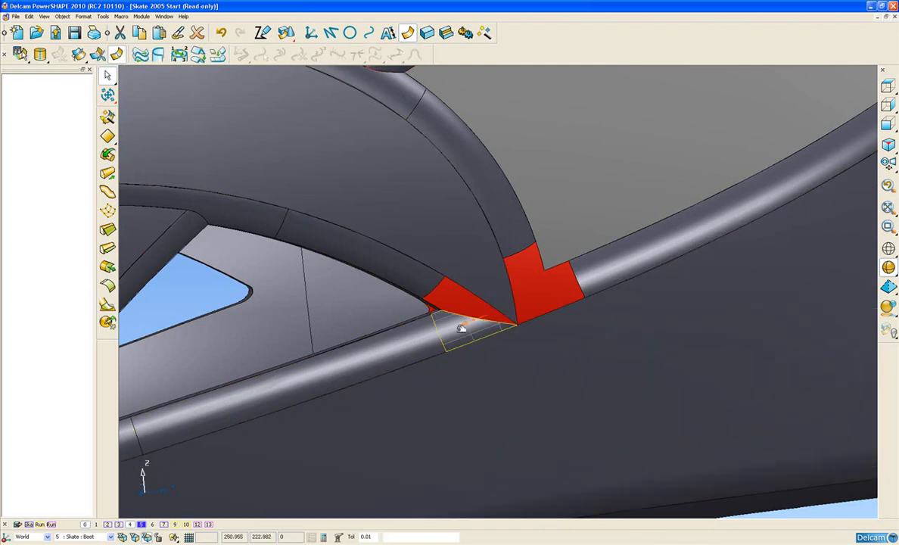
{"action": "key", "text": "Delete"}
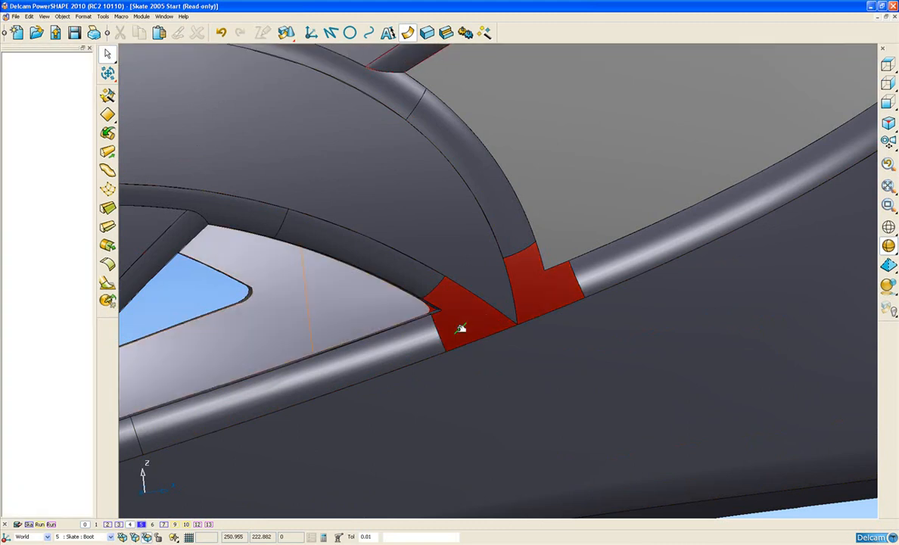
Step: Append the arch's outer fillet surface to the cut end of the heel-side rail fillet, forming one continuous rounded surface
{"action": "middle_click_drag", "start_coordinate": [457, 208], "coordinate": [556, 326]}
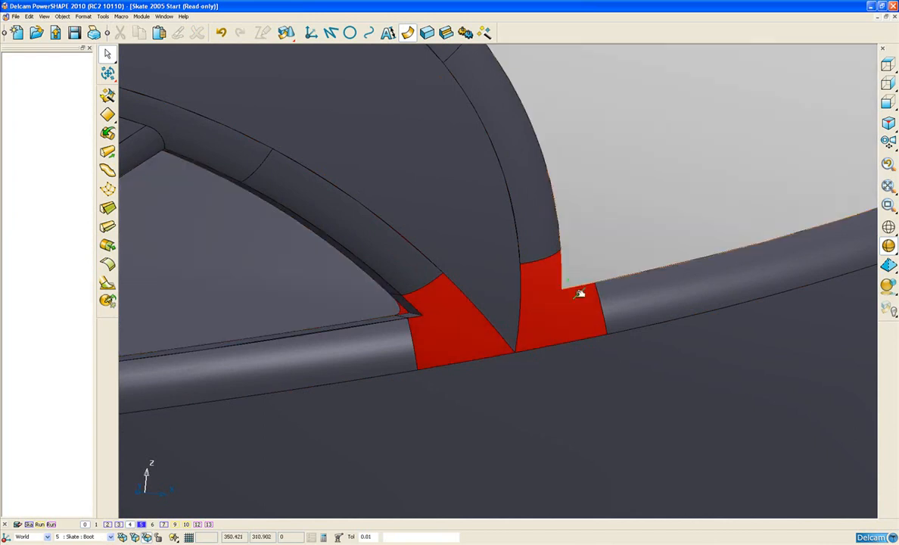
{"action": "left_click", "coordinate": [603, 312]}
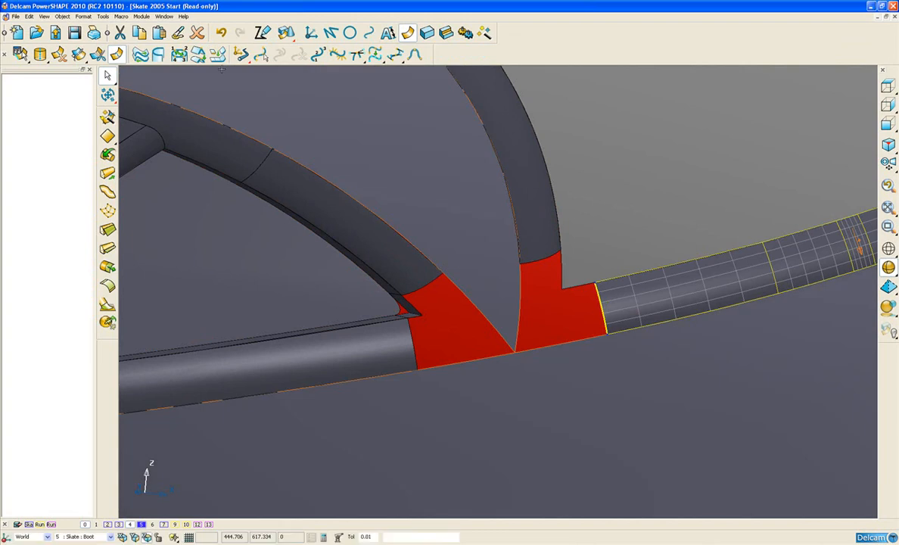
{"action": "left_click", "coordinate": [263, 32]}
{"action": "left_click", "coordinate": [540, 258]}
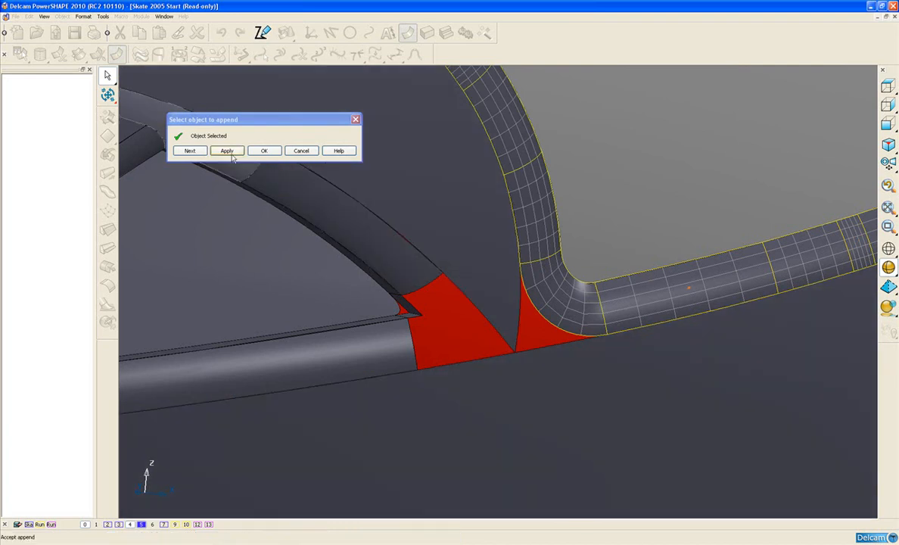
{"action": "left_click", "coordinate": [229, 151]}
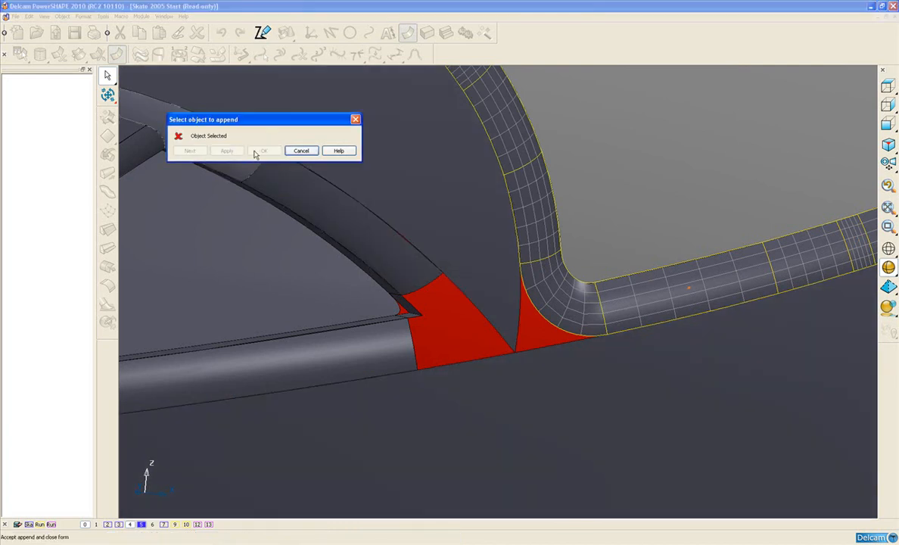
{"action": "left_click", "coordinate": [286, 151]}
Step: Append the arch's inner fillet surface to the cut end of the toe-side rail fillet as one continuous surface
{"action": "left_click", "coordinate": [412, 344]}
{"action": "left_click", "coordinate": [180, 56]}
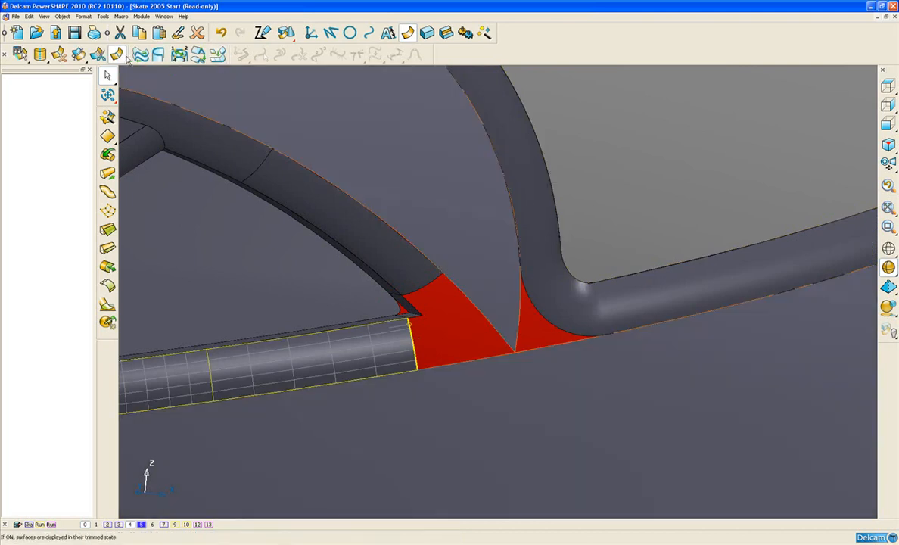
{"action": "left_click", "coordinate": [201, 57]}
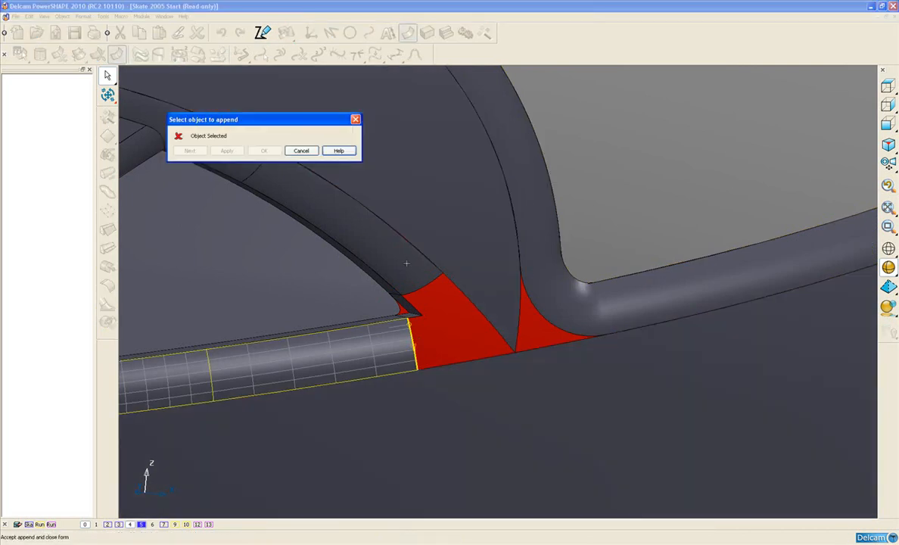
{"action": "left_click", "coordinate": [420, 287]}
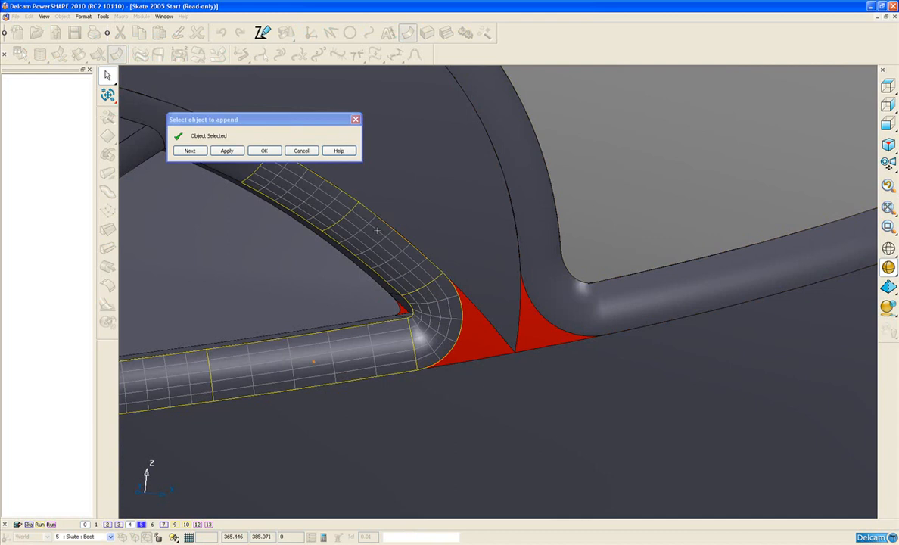
{"action": "left_click", "coordinate": [238, 155]}
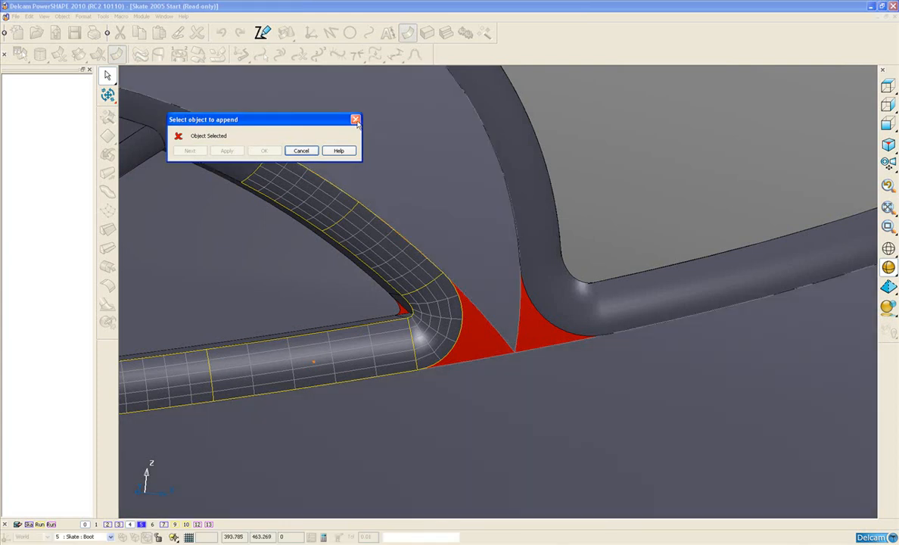
{"action": "left_click", "coordinate": [356, 120]}
Step: Draw a straight line about 5 mm long across the arch surface's pointed tip, joining the inner and outer fillet edges
{"action": "middle_click_drag", "start_coordinate": [448, 307], "coordinate": [467, 330], "text": "shift"}
{"action": "scroll", "coordinate": [469, 330], "scroll_direction": "up", "scroll_amount": 2}
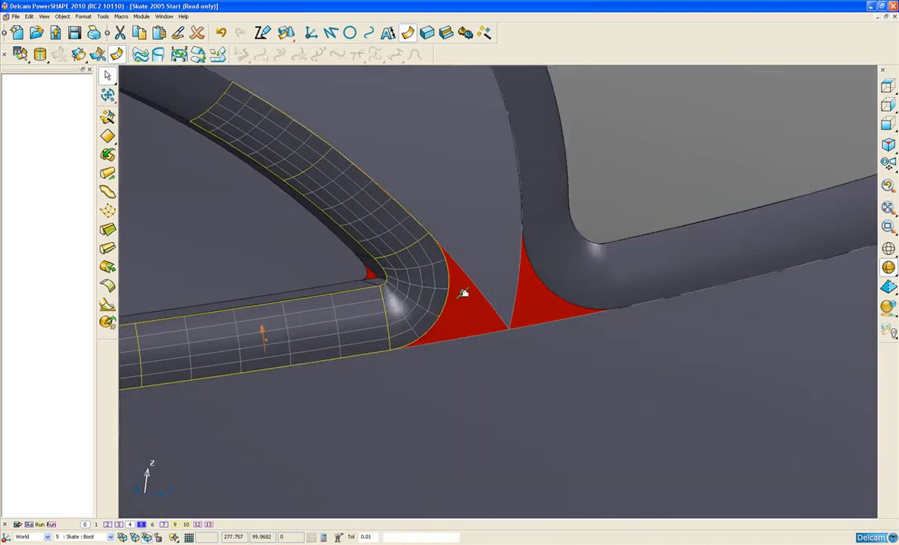
{"action": "middle_click_drag", "start_coordinate": [446, 358], "coordinate": [436, 362]}
{"action": "scroll", "coordinate": [457, 357], "scroll_direction": "up", "scroll_amount": 4}
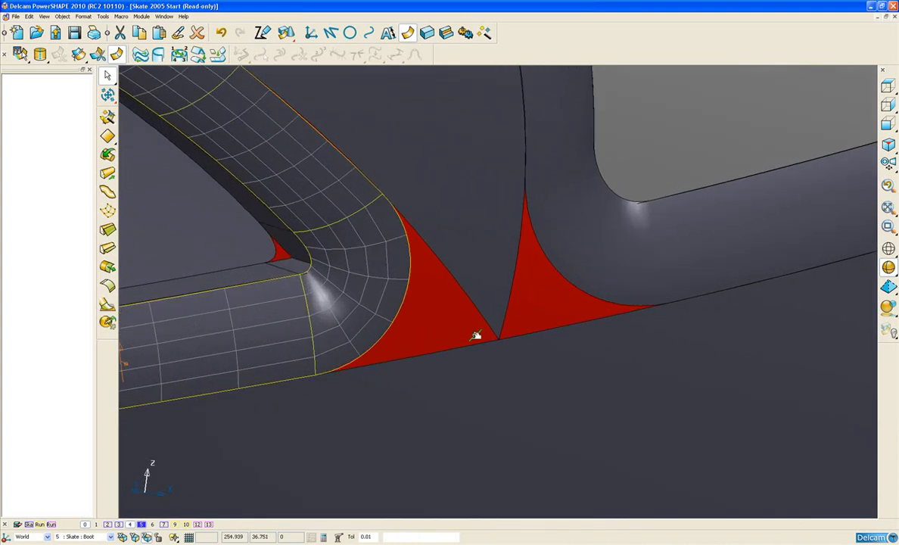
{"action": "middle_click_drag", "start_coordinate": [515, 315], "coordinate": [482, 291]}
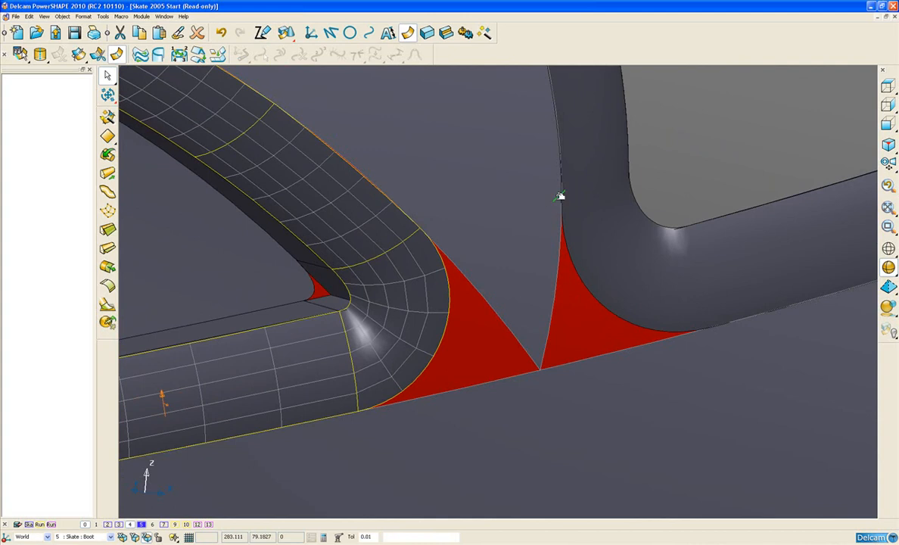
{"action": "left_click", "coordinate": [519, 198]}
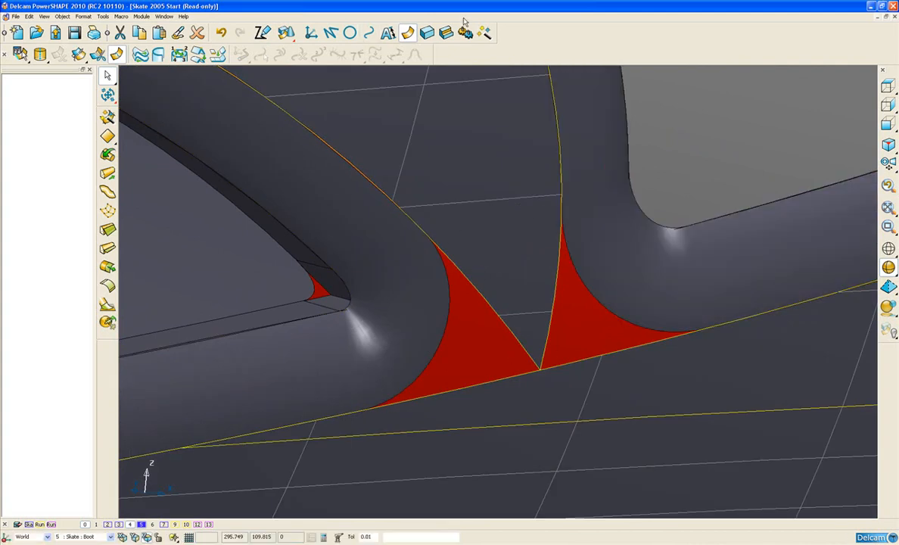
{"action": "left_click", "coordinate": [331, 32]}
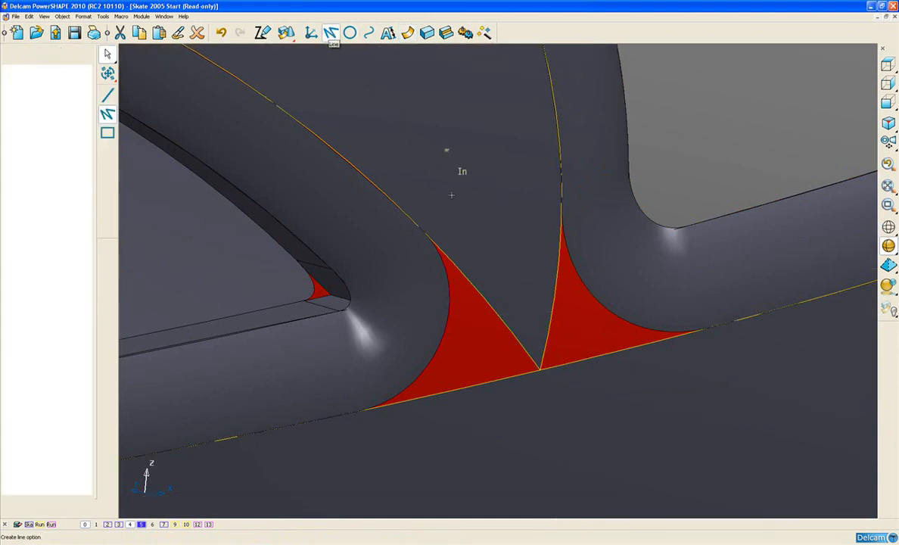
{"action": "left_click", "coordinate": [419, 226]}
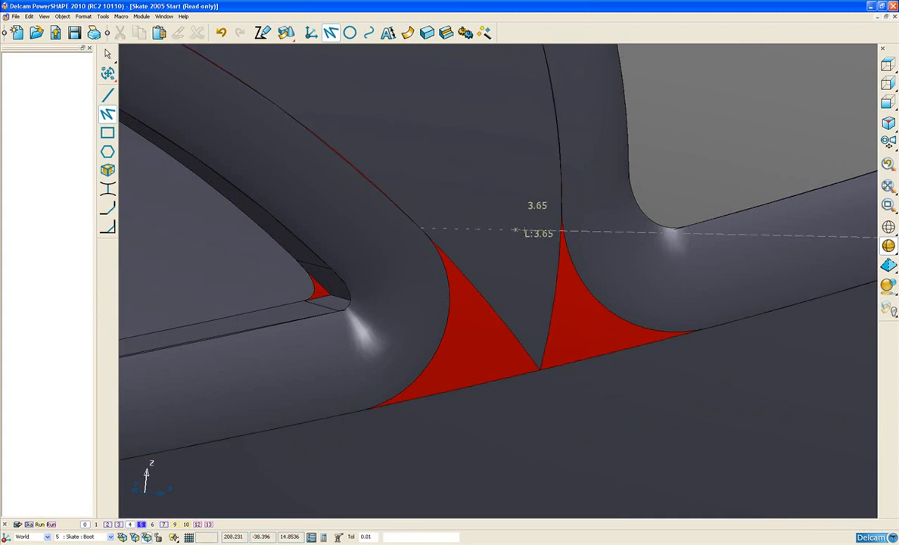
{"action": "left_click", "coordinate": [561, 202]}
Step: Limit the arch surface with the straight line to remove its pointed tip, and delete the line
{"action": "left_click", "coordinate": [108, 73]}
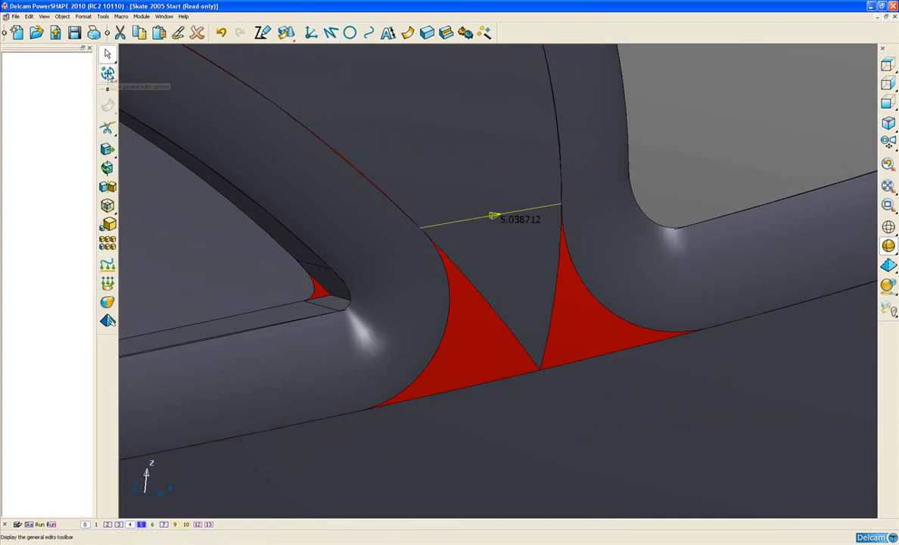
{"action": "mouse_move", "coordinate": [107, 127]}
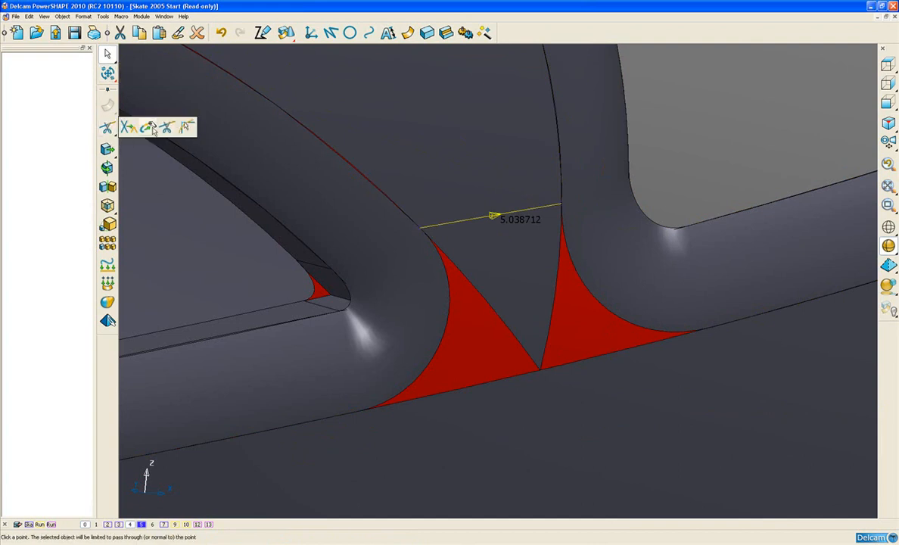
{"action": "left_click", "coordinate": [186, 129]}
{"action": "left_click", "coordinate": [182, 132]}
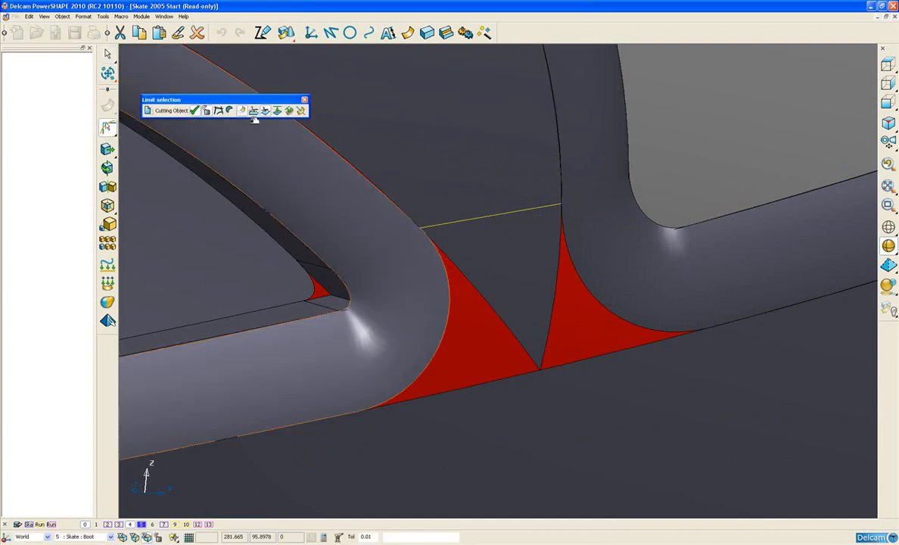
{"action": "left_click", "coordinate": [468, 275]}
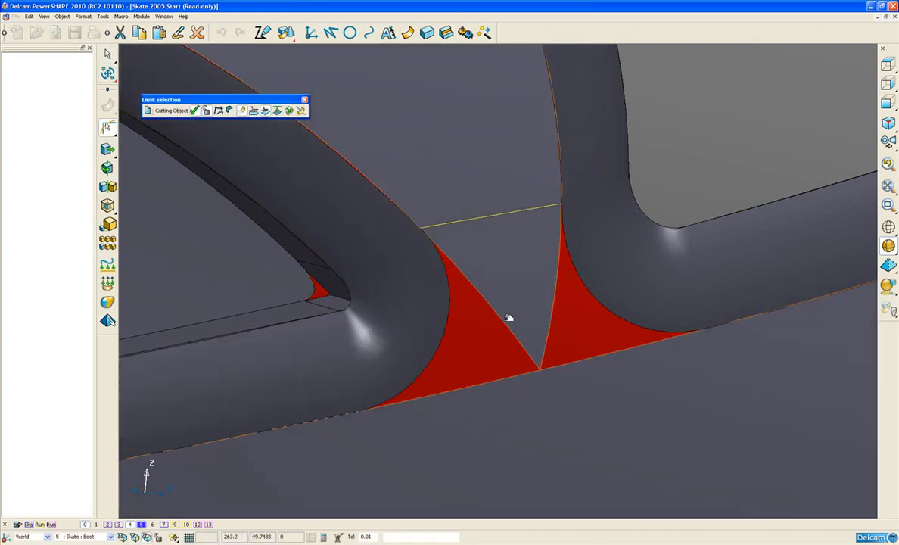
{"action": "left_click", "coordinate": [290, 112]}
{"action": "left_click", "coordinate": [502, 315]}
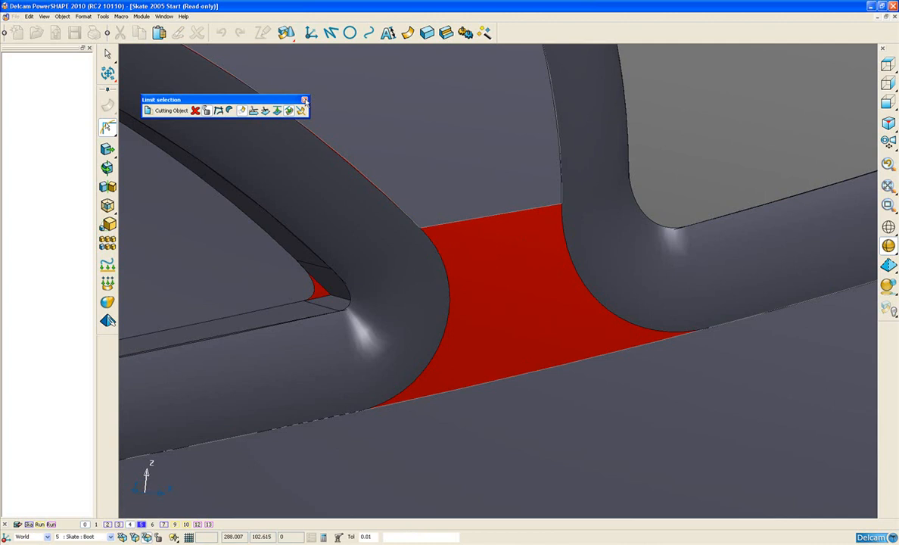
{"action": "left_click", "coordinate": [304, 100]}
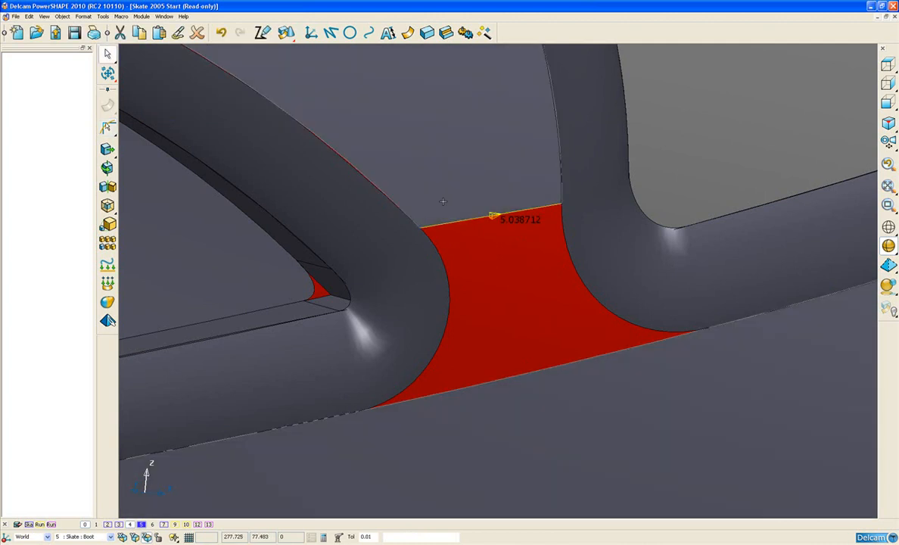
{"action": "key", "text": "Delete"}
Step: Create a closed composite curve around the red gap, following both fillet edges, the limited arch surface's straight edge and the long edge opposite
{"action": "left_click", "coordinate": [370, 33]}
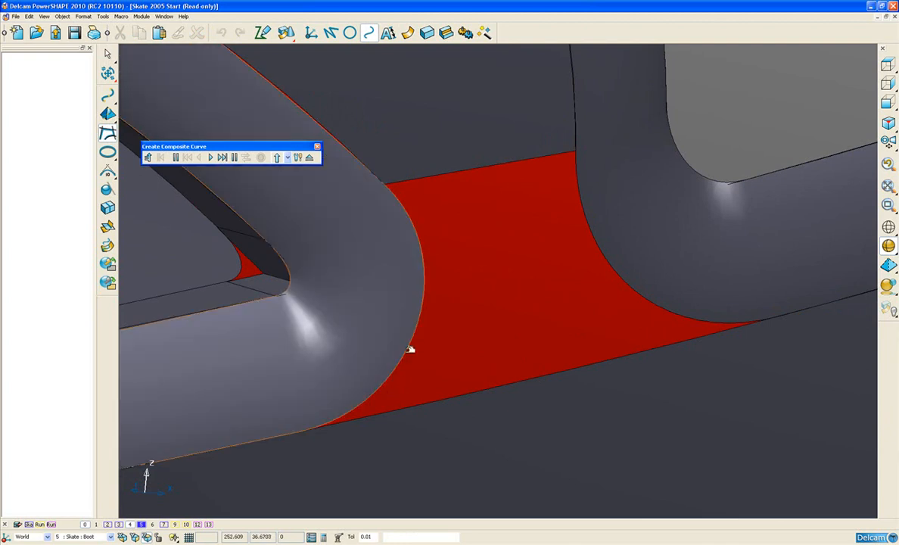
{"action": "left_click", "coordinate": [407, 352]}
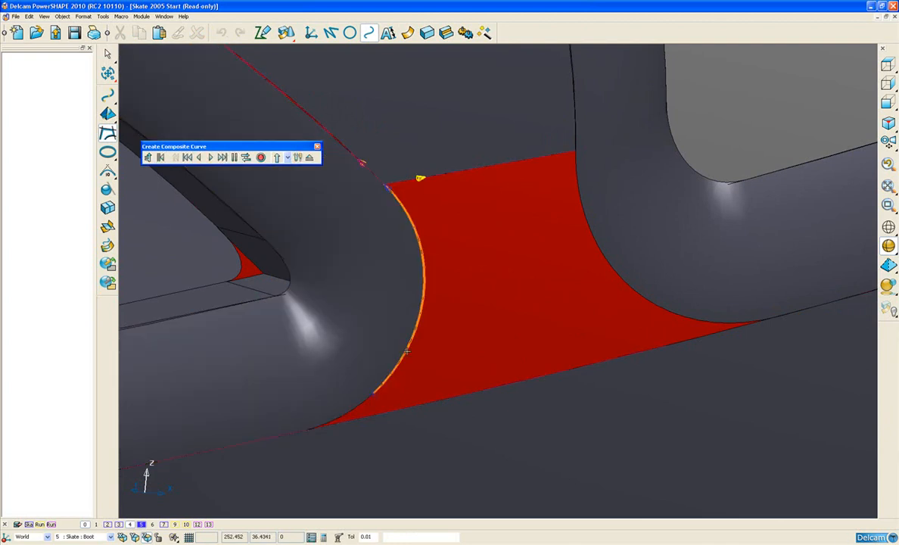
{"action": "left_click", "coordinate": [522, 184]}
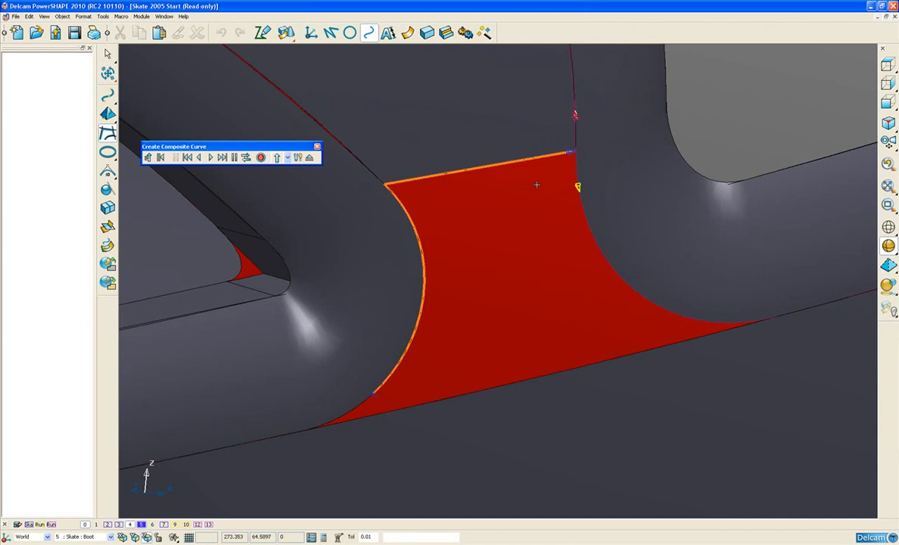
{"action": "left_click", "coordinate": [577, 187]}
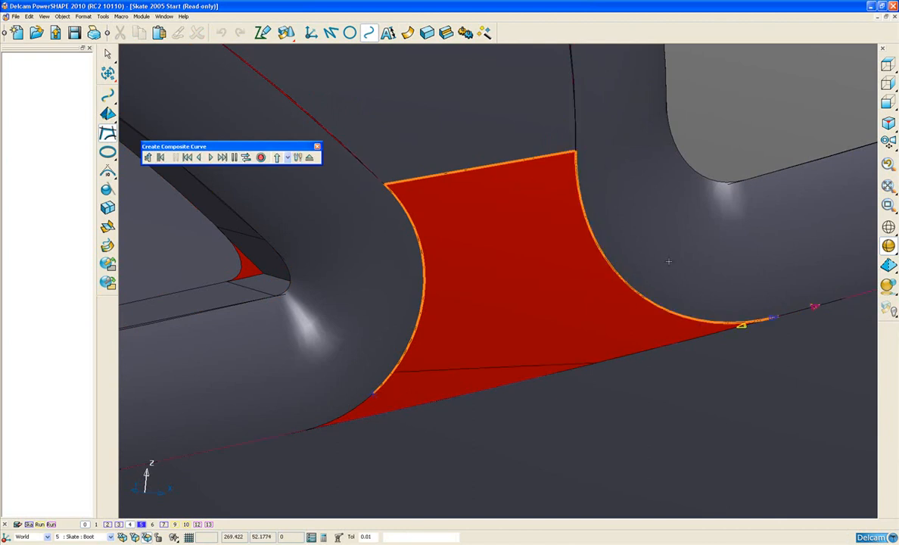
{"action": "left_click", "coordinate": [738, 328]}
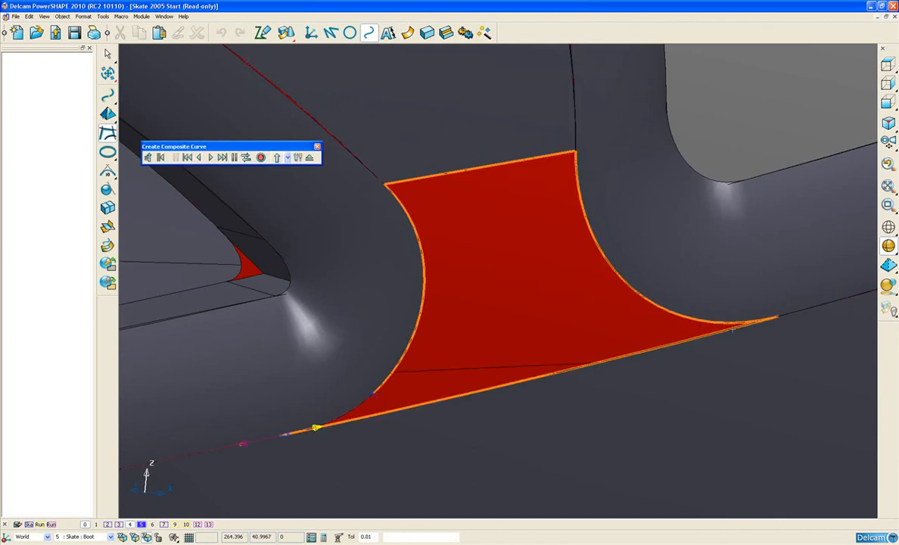
{"action": "left_click", "coordinate": [202, 159]}
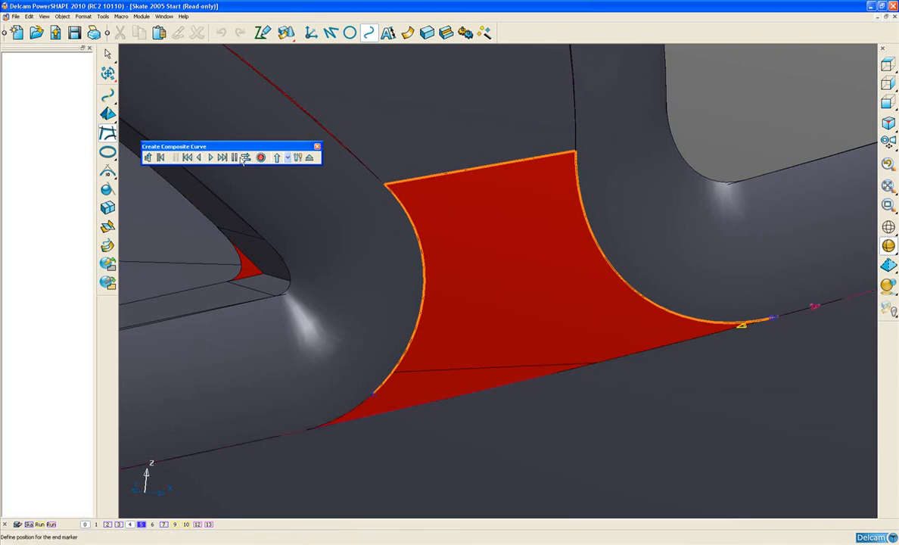
{"action": "left_click", "coordinate": [346, 415]}
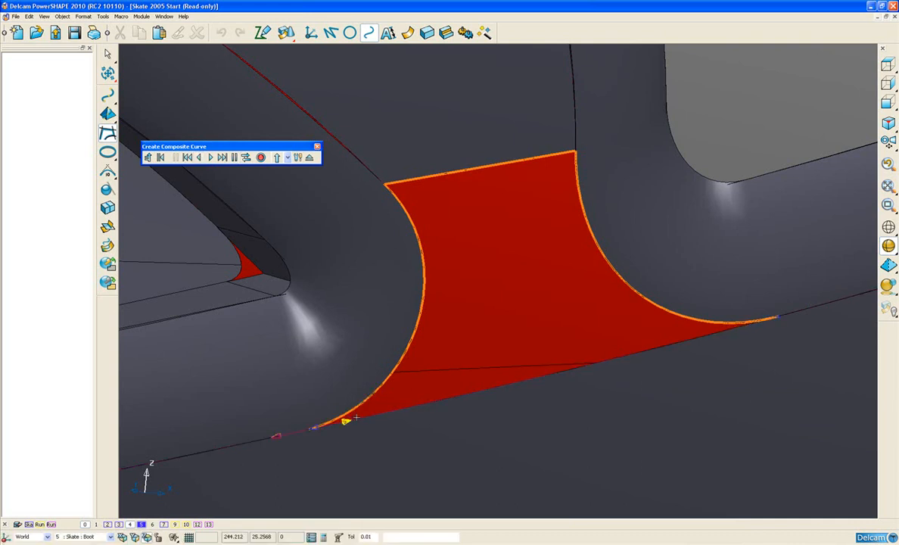
{"action": "left_click", "coordinate": [347, 421]}
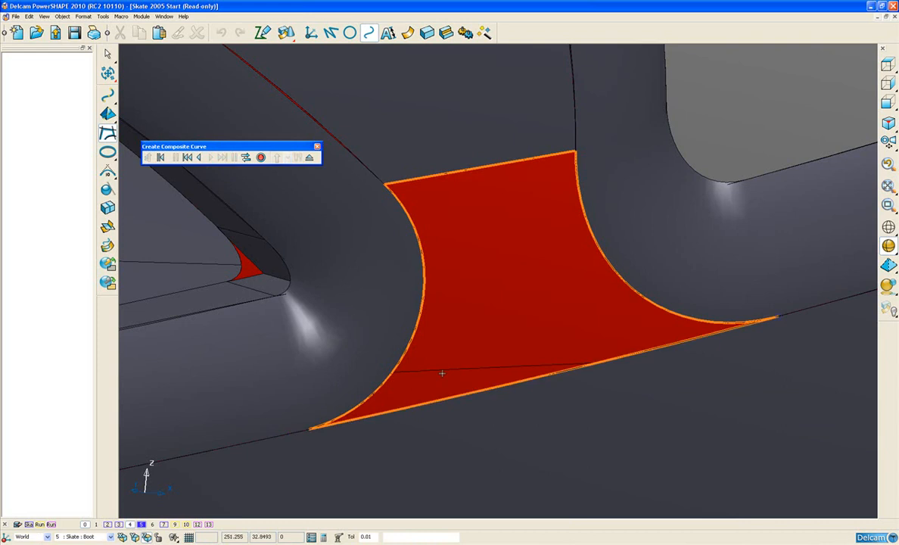
{"action": "left_click", "coordinate": [262, 157]}
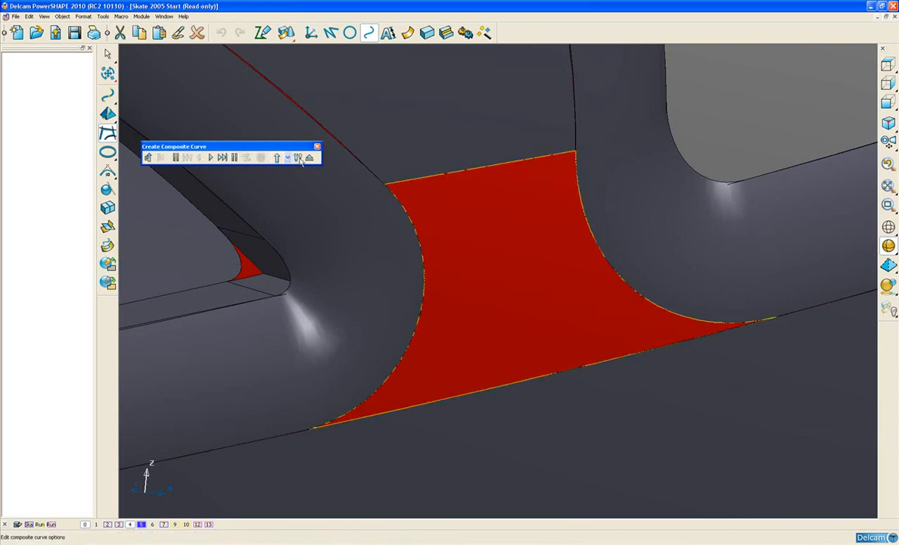
Step: Create a Fill-In surface from the closed composite curve with automatic surfacing, tangent to the surrounding surfaces
{"action": "left_click", "coordinate": [407, 33]}
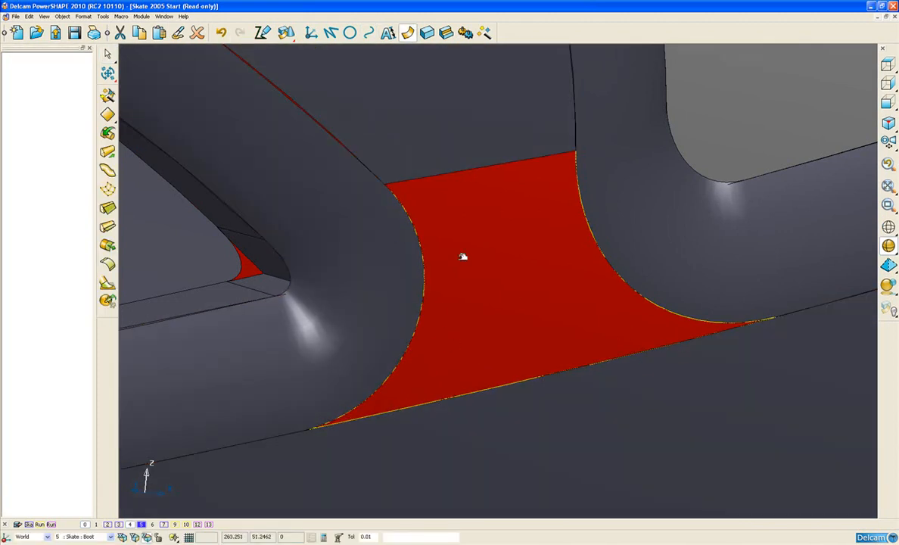
{"action": "left_click", "coordinate": [198, 143]}
{"action": "left_click", "coordinate": [107, 95]}
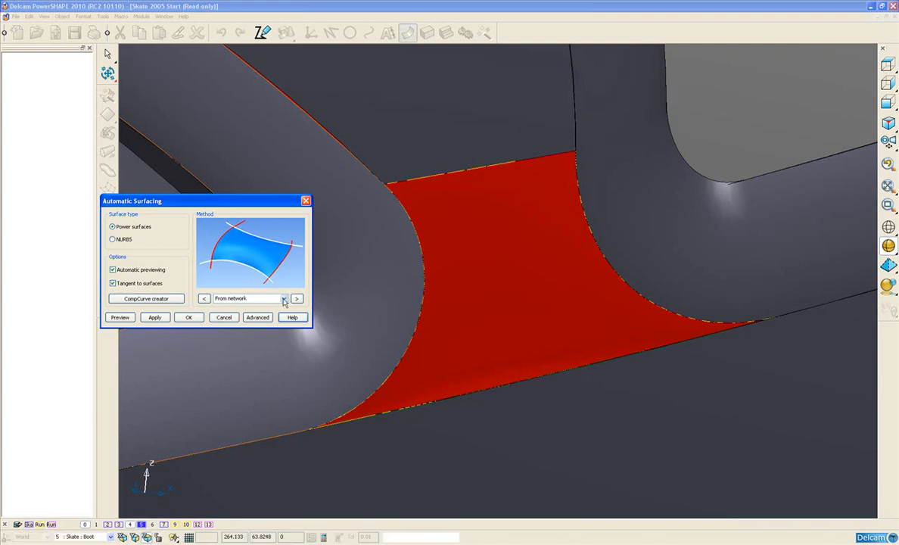
{"action": "middle_click_drag", "start_coordinate": [544, 286], "coordinate": [605, 285]}
{"action": "left_click", "coordinate": [261, 298]}
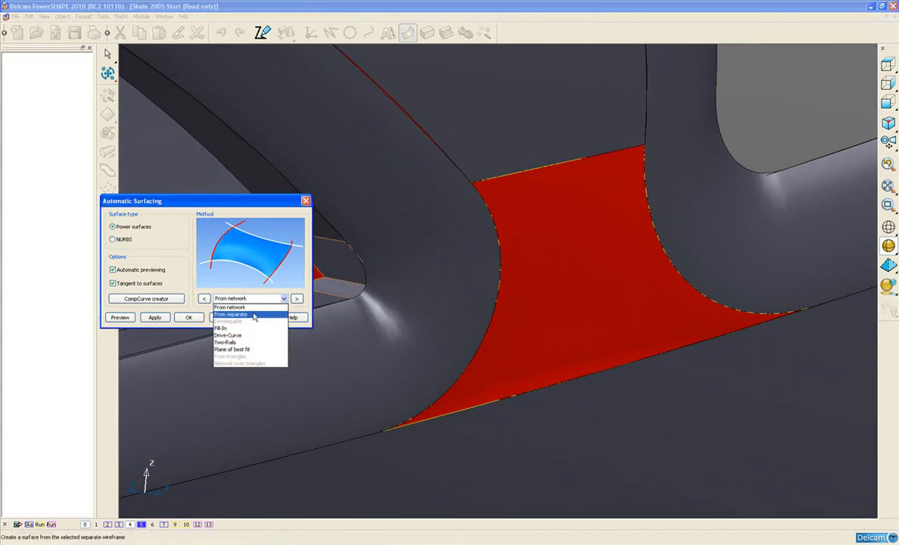
{"action": "left_click", "coordinate": [239, 328]}
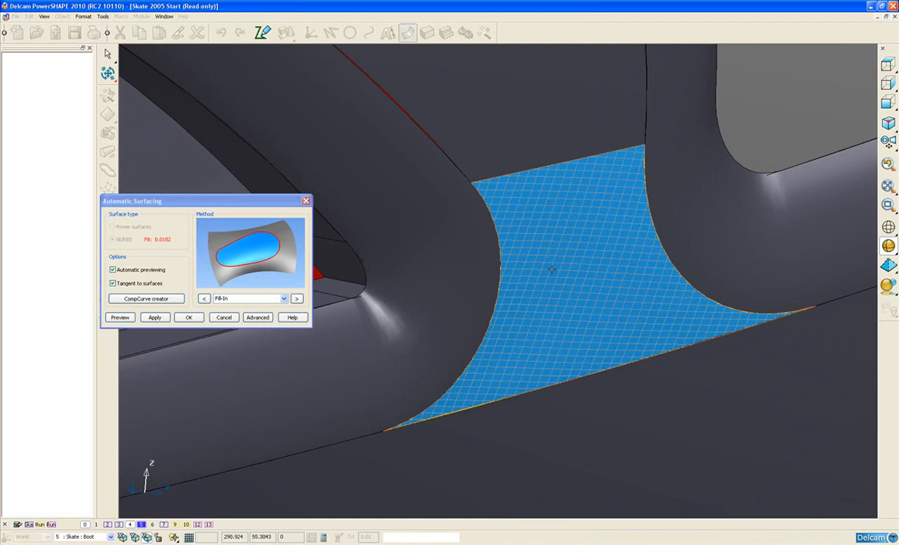
{"action": "mouse_move", "coordinate": [526, 259]}
{"action": "middle_mouse_down"}
{"action": "mouse_move", "coordinate": [657, 258]}
{"action": "mouse_move", "coordinate": [541, 263]}
{"action": "middle_mouse_up"}
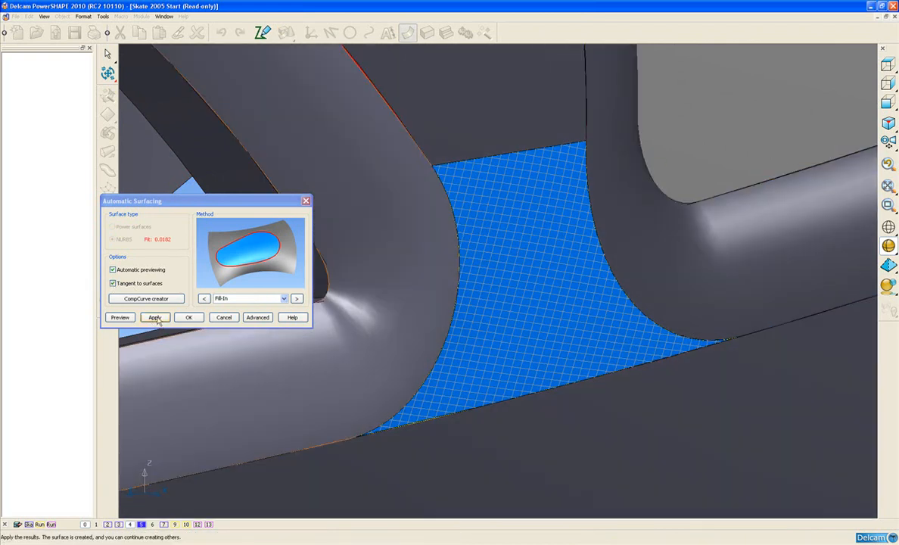
{"action": "left_click", "coordinate": [155, 317]}
{"action": "left_click", "coordinate": [189, 317]}
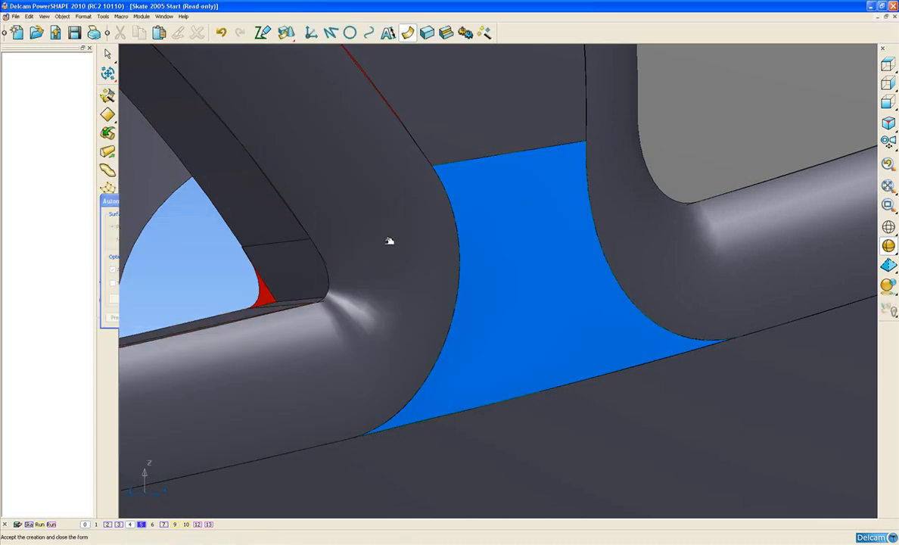
Step: Copy the adjoining fillet's style, level, transparency and material to the fill-in surface, and delete the composite curve around it
{"action": "scroll", "coordinate": [415, 221], "scroll_direction": "down", "scroll_amount": 3}
{"action": "scroll", "coordinate": [419, 237], "scroll_direction": "up", "scroll_amount": 2}
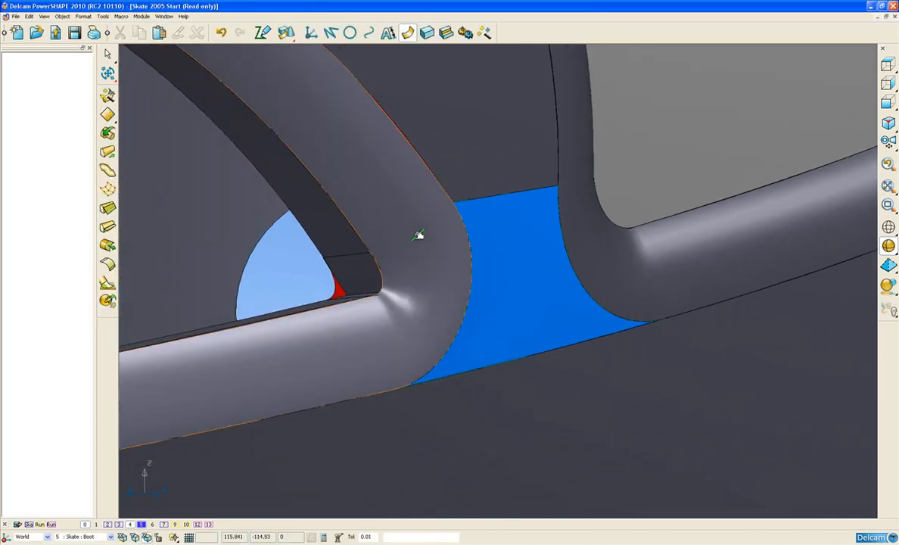
{"action": "left_click", "coordinate": [418, 236]}
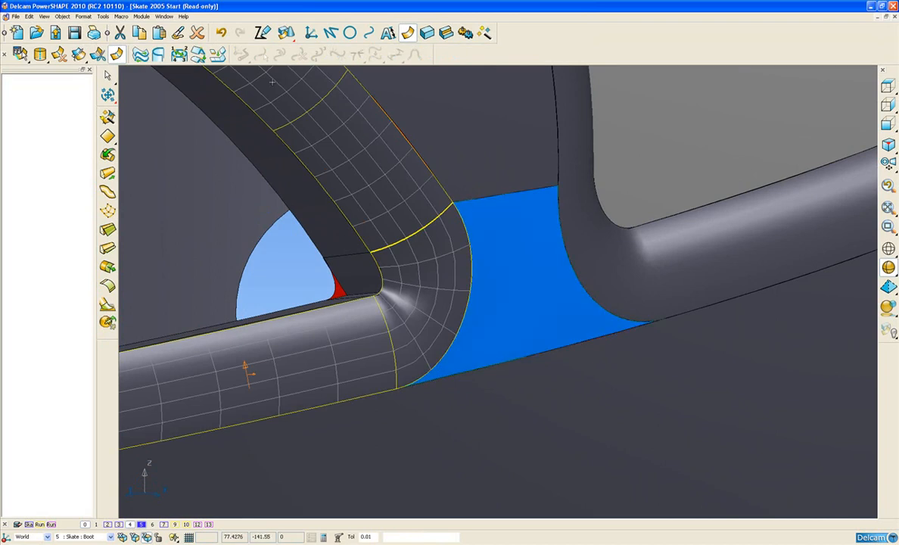
{"action": "left_click", "coordinate": [179, 35]}
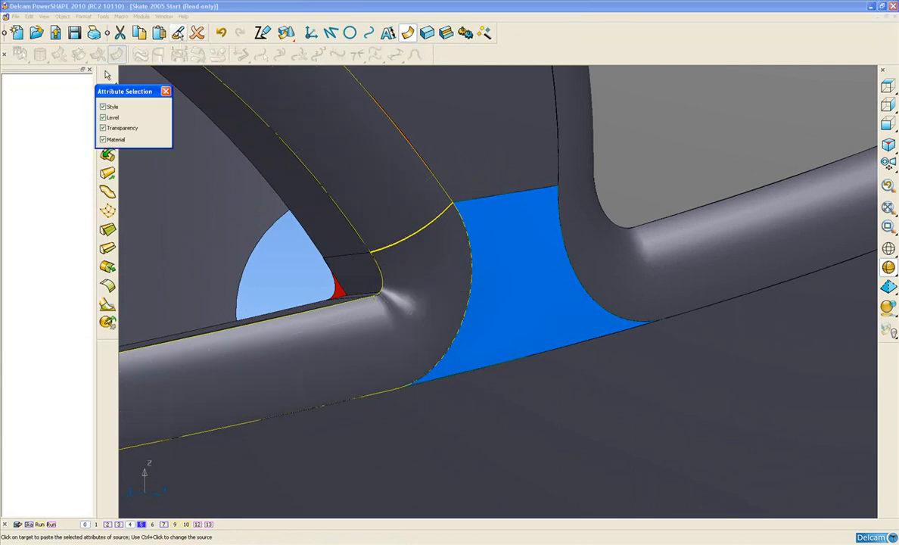
{"action": "left_click", "coordinate": [544, 283]}
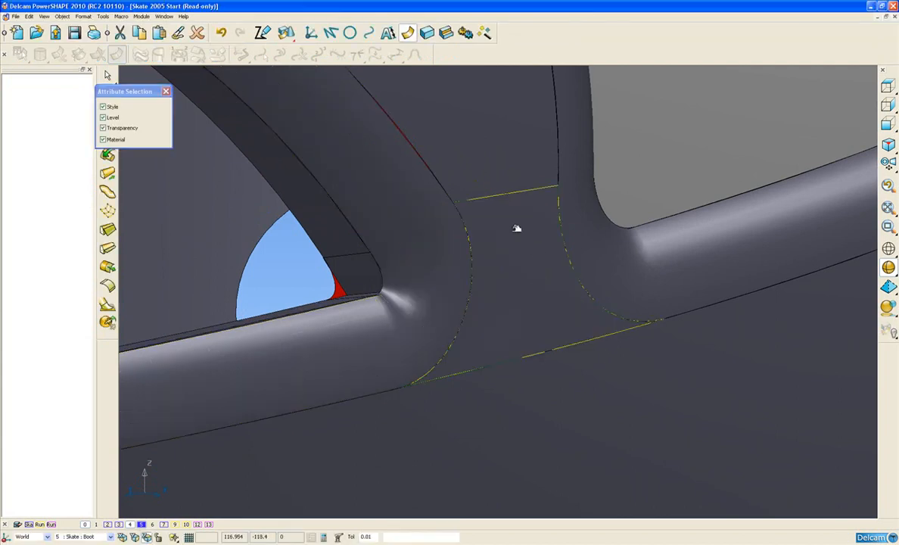
{"action": "left_click", "coordinate": [165, 91]}
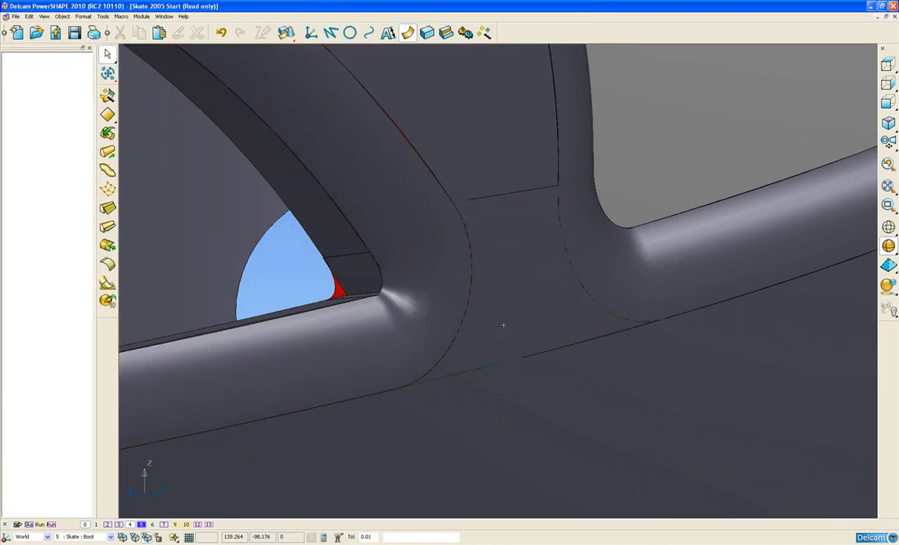
{"action": "left_click", "coordinate": [468, 304]}
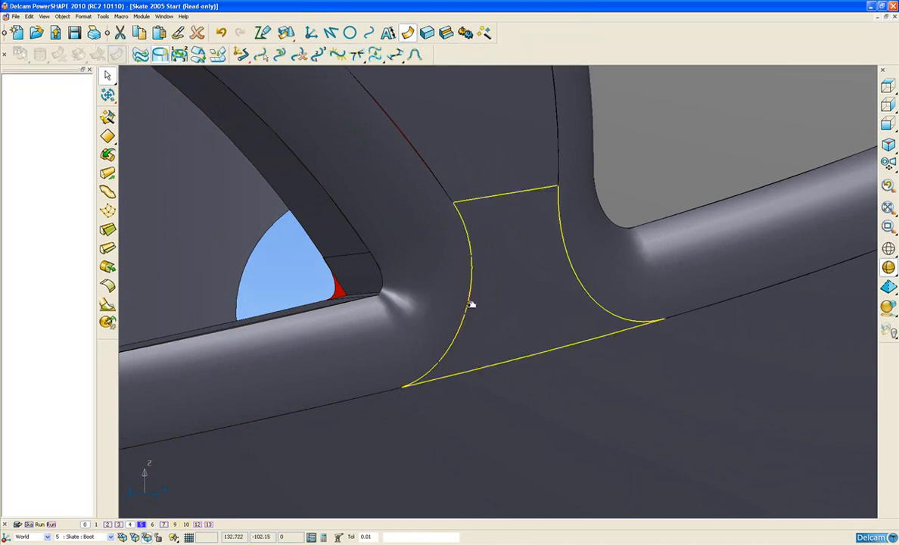
{"action": "left_click", "coordinate": [470, 304], "text": "alt"}
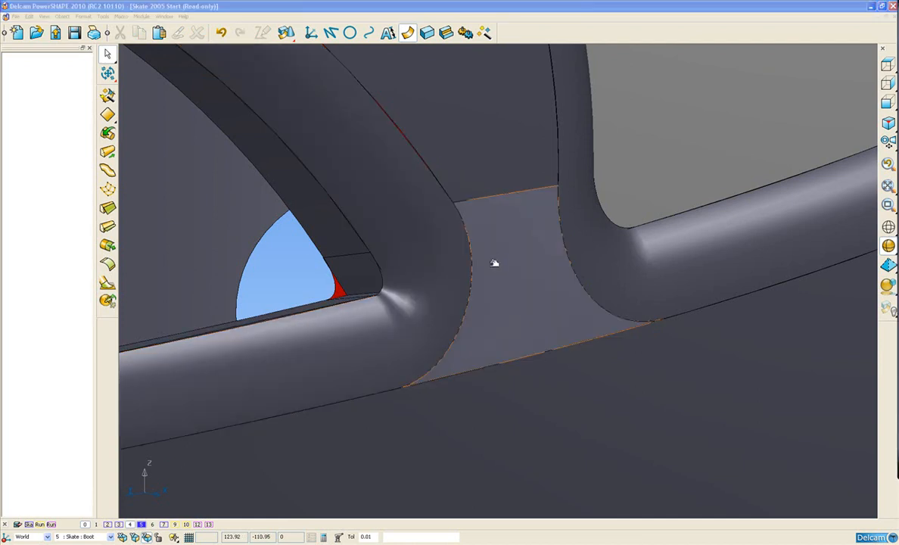
Step: Smooth out the sharp crease in the small wall surface inside the arch opening's pointed corner so it forms a rounded bend
{"action": "mouse_move", "coordinate": [505, 289]}
{"action": "middle_mouse_down", "text": "shift"}
{"action": "mouse_move", "coordinate": [508, 250]}
{"action": "mouse_move", "coordinate": [509, 294]}
{"action": "middle_mouse_up", "text": "shift"}
{"action": "middle_click_drag", "start_coordinate": [316, 194], "coordinate": [340, 193]}
{"action": "middle_click_drag", "start_coordinate": [341, 193], "coordinate": [447, 209], "text": "shift"}
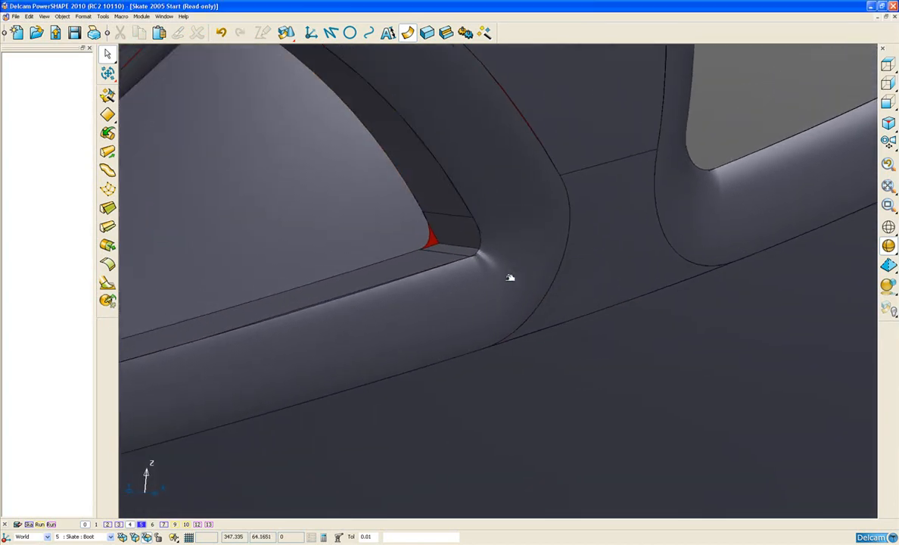
{"action": "middle_click_drag", "start_coordinate": [438, 285], "coordinate": [459, 269], "text": "shift"}
{"action": "scroll", "coordinate": [459, 269], "scroll_direction": "up", "scroll_amount": 1}
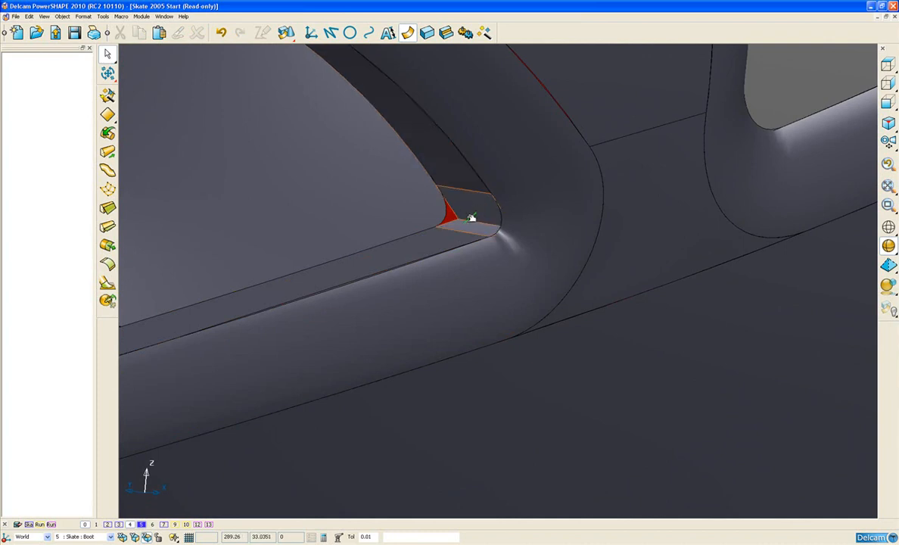
{"action": "middle_click_drag", "start_coordinate": [447, 184], "coordinate": [463, 229]}
{"action": "left_click", "coordinate": [473, 221]}
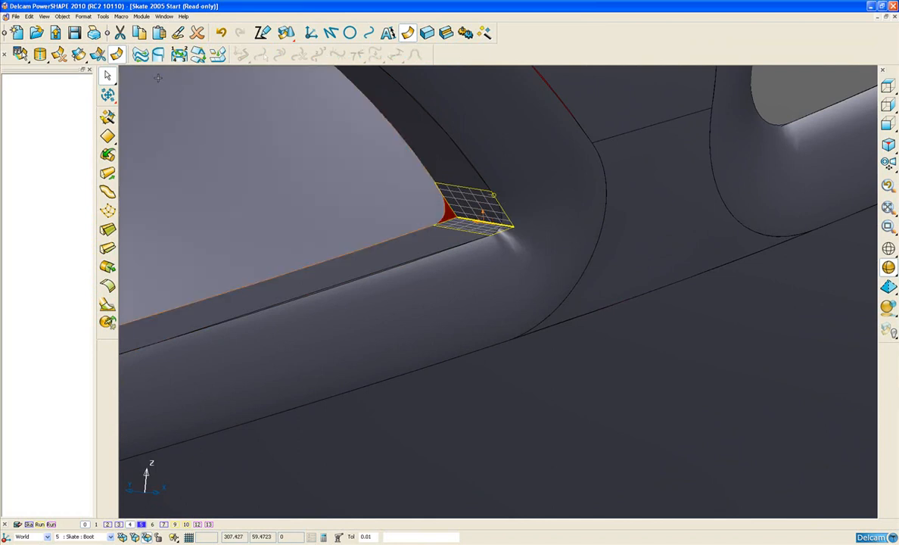
{"action": "left_click", "coordinate": [58, 53]}
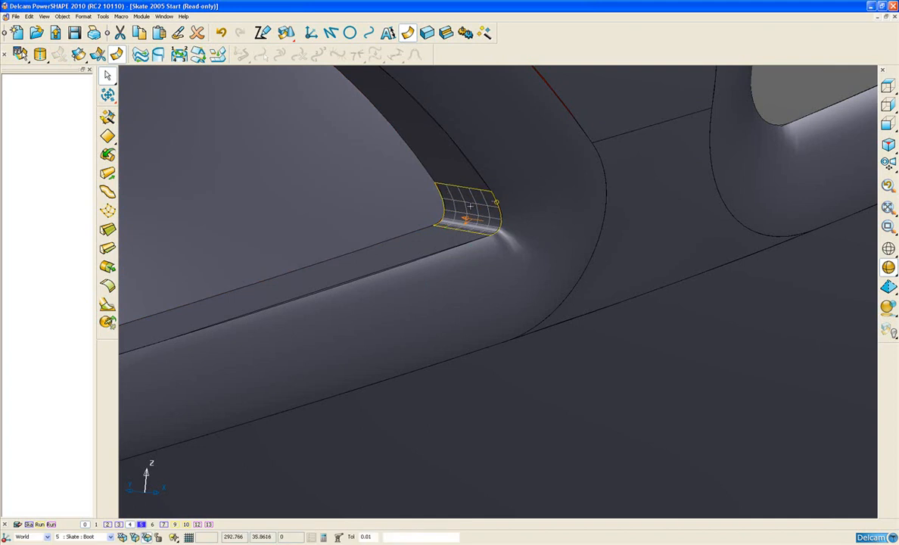
Step: Begin a composite curve on the large opening's fillet, with start and end markers at the key-points bounding its rounded lower corner
{"action": "middle_click_drag", "start_coordinate": [580, 216], "coordinate": [450, 315]}
{"action": "left_click", "coordinate": [546, 287]}
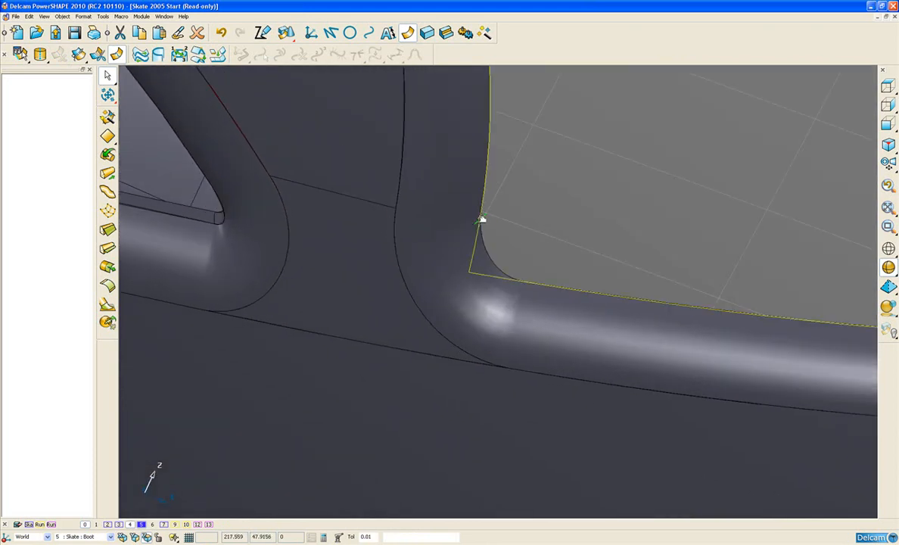
{"action": "scroll", "coordinate": [481, 220], "scroll_direction": "down", "scroll_amount": 3}
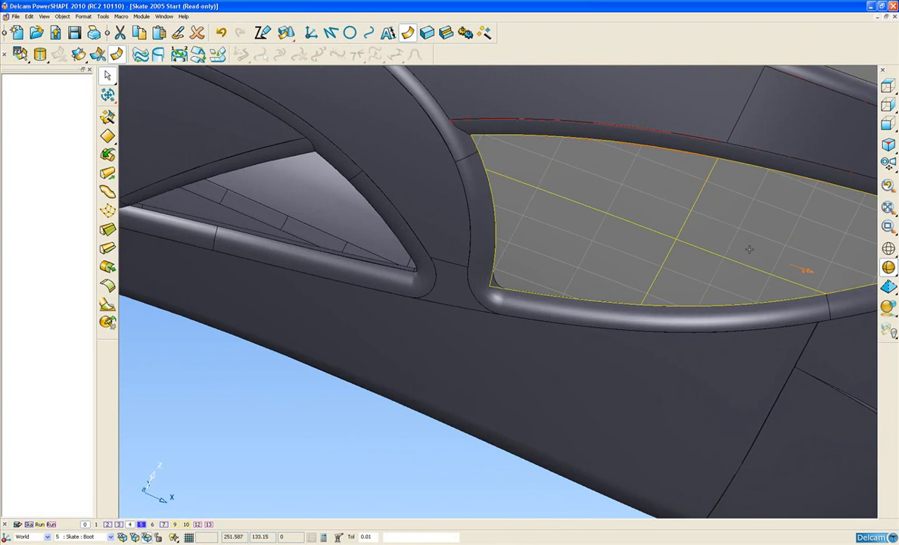
{"action": "scroll", "coordinate": [543, 301], "scroll_direction": "up", "scroll_amount": 5}
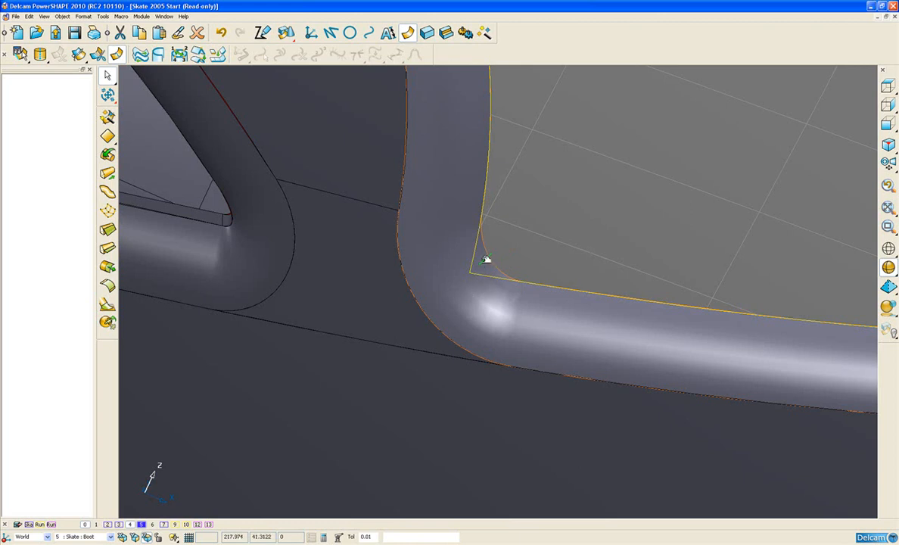
{"action": "left_click", "coordinate": [459, 290]}
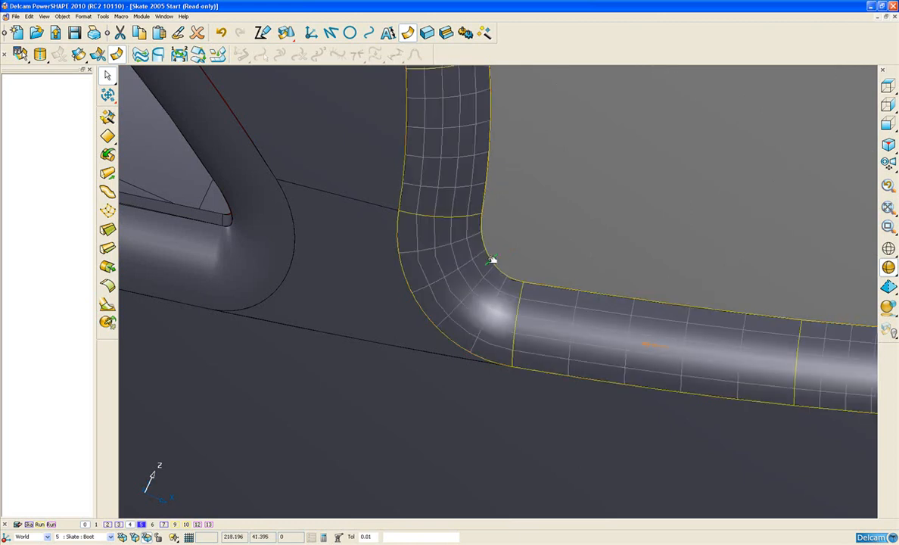
{"action": "left_click", "coordinate": [369, 35]}
{"action": "scroll", "coordinate": [458, 246], "scroll_direction": "up", "scroll_amount": 3}
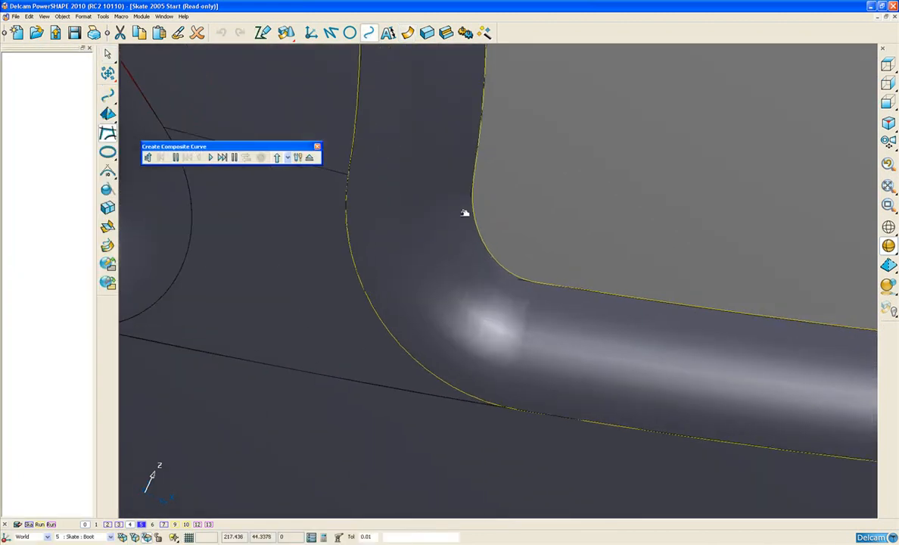
{"action": "left_click", "coordinate": [176, 158]}
{"action": "left_click", "coordinate": [473, 176]}
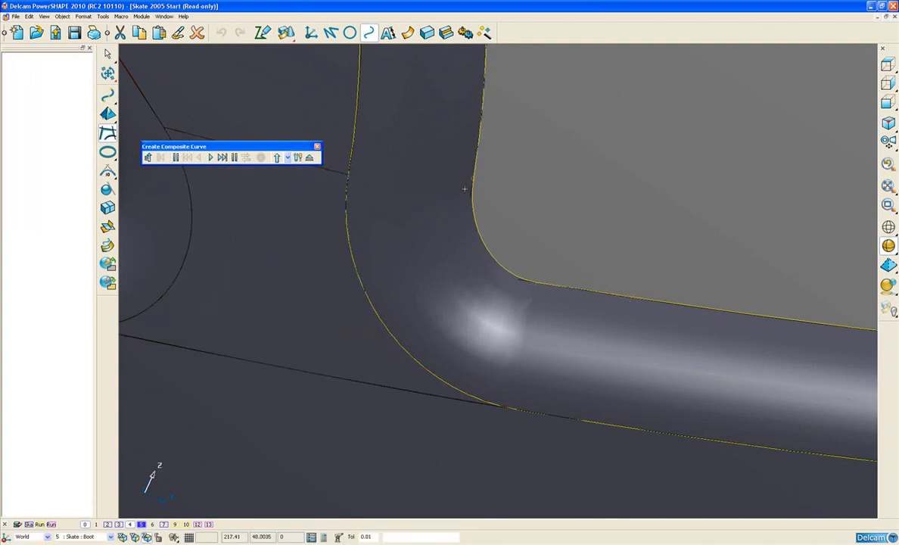
{"action": "left_click", "coordinate": [235, 157]}
{"action": "left_click", "coordinate": [537, 283]}
Step: Trace the fillet's rounded inner edge between the two markers and save the composite curve
{"action": "left_click", "coordinate": [487, 247]}
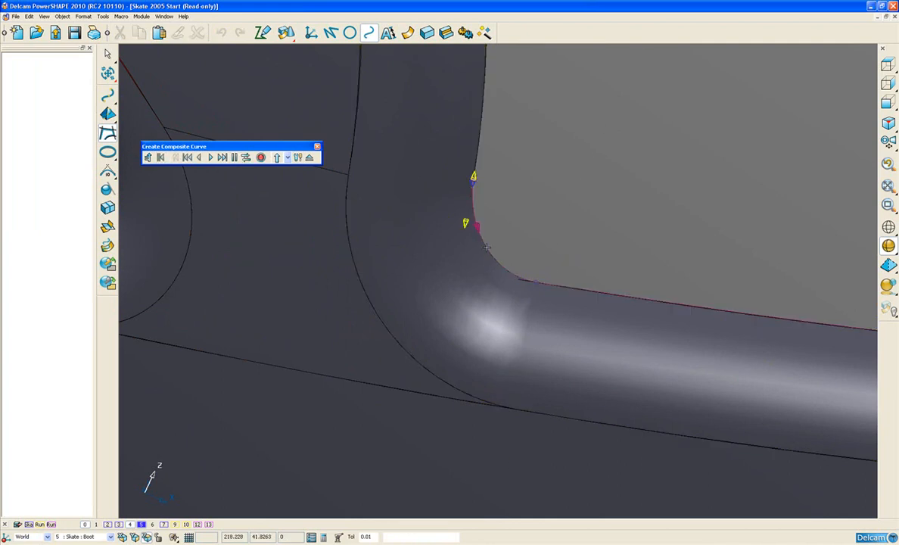
{"action": "left_click", "coordinate": [479, 232]}
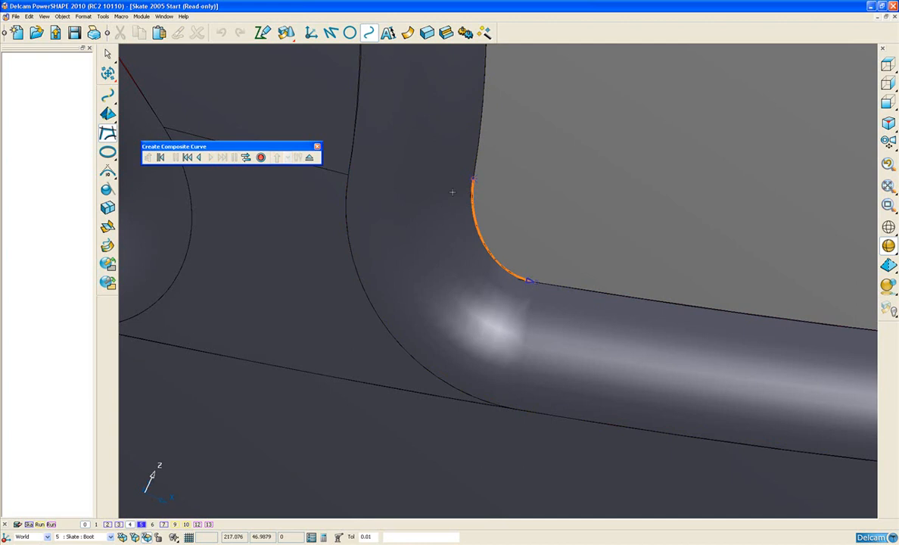
{"action": "left_click", "coordinate": [260, 157]}
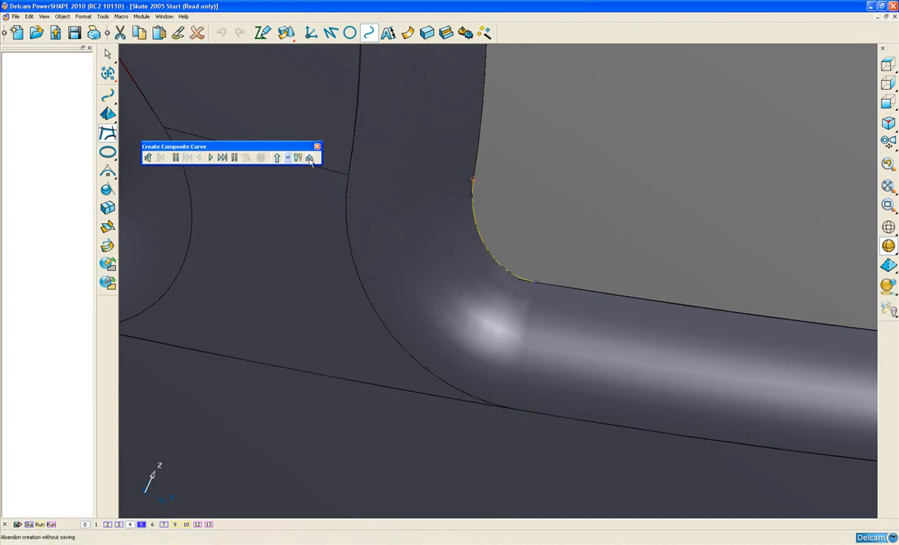
{"action": "left_click", "coordinate": [308, 158]}
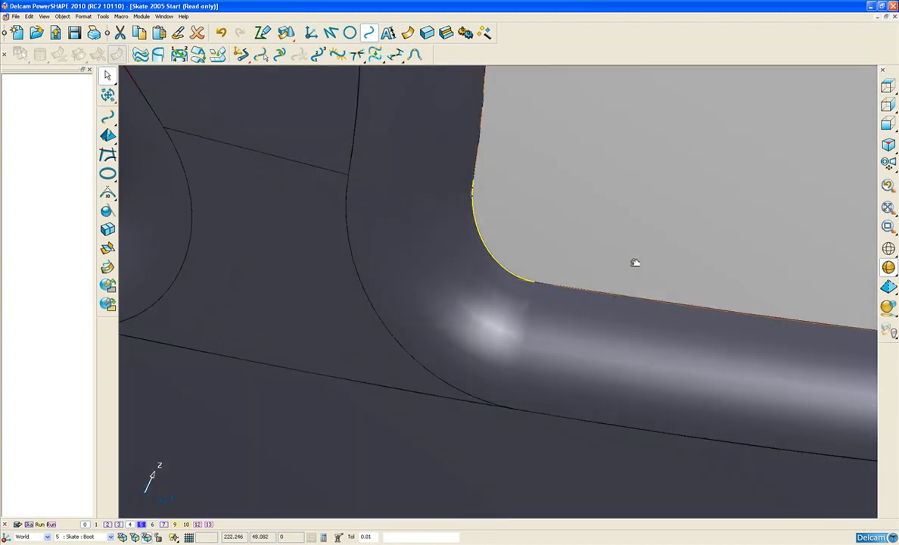
Step: Limit the grey panel to the composite curve to trim off its protruding pointed corner, and delete the curve
{"action": "mouse_move", "coordinate": [886, 274]}
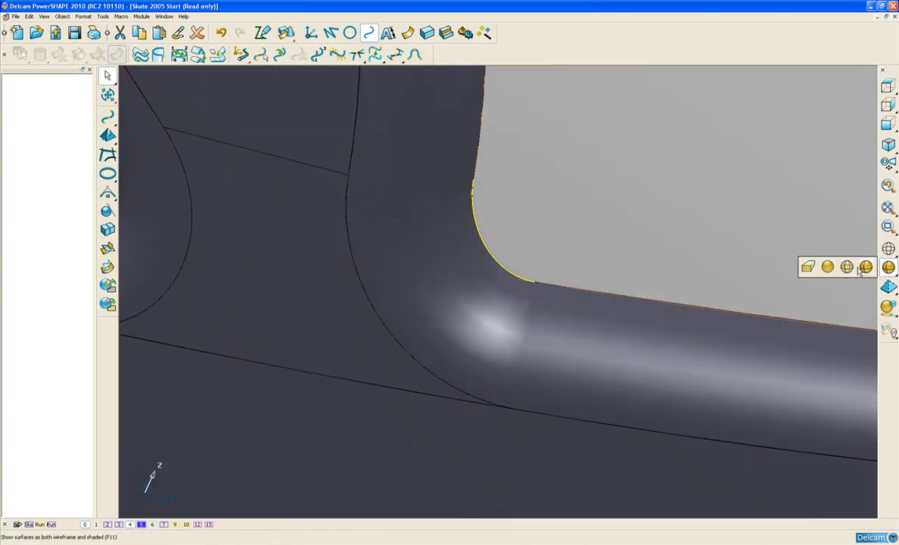
{"action": "left_click", "coordinate": [850, 267]}
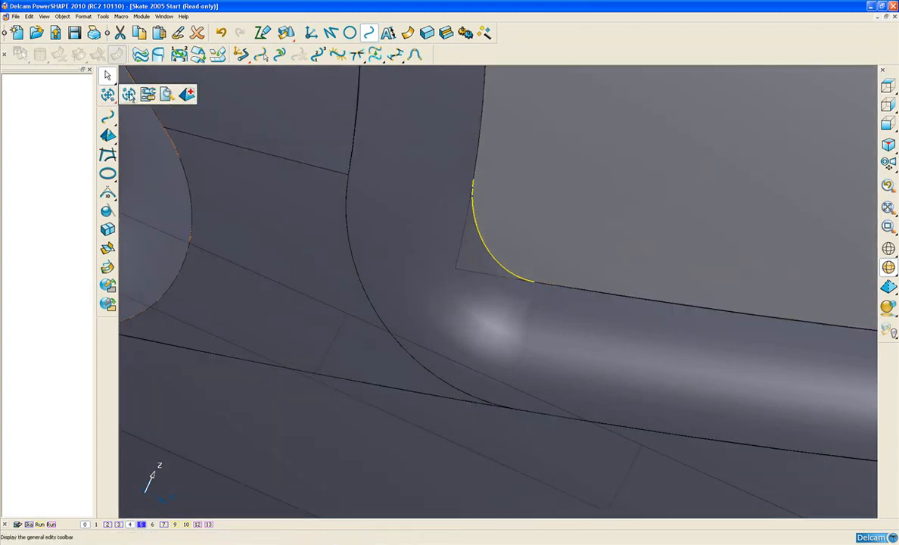
{"action": "left_click", "coordinate": [108, 95]}
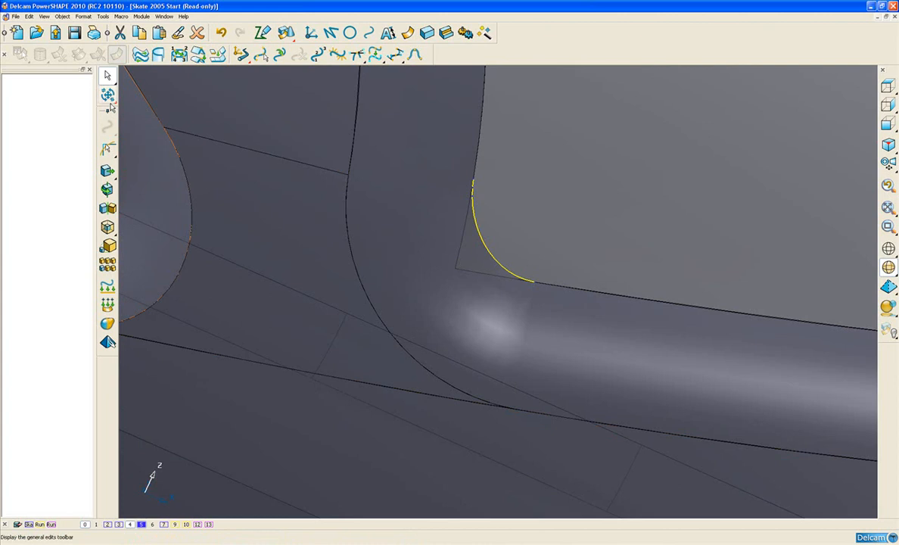
{"action": "mouse_move", "coordinate": [108, 148]}
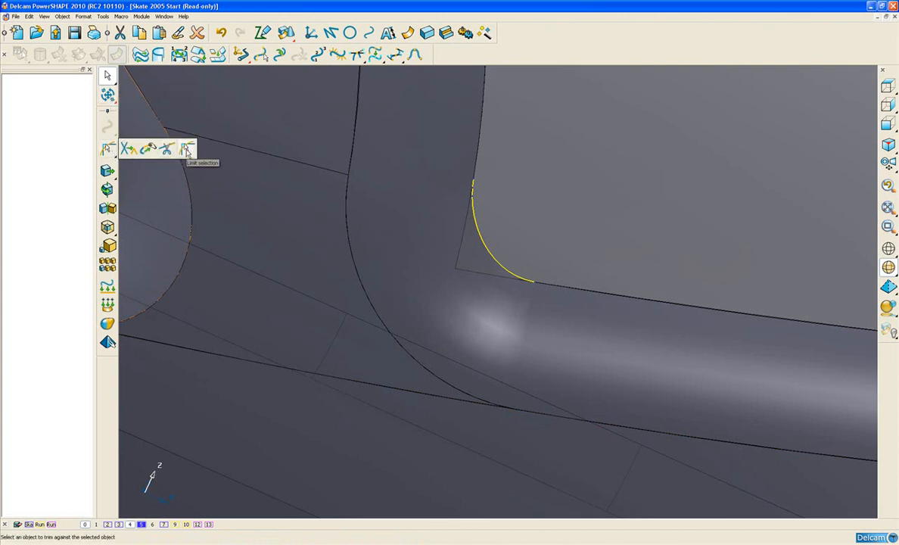
{"action": "left_click", "coordinate": [188, 151]}
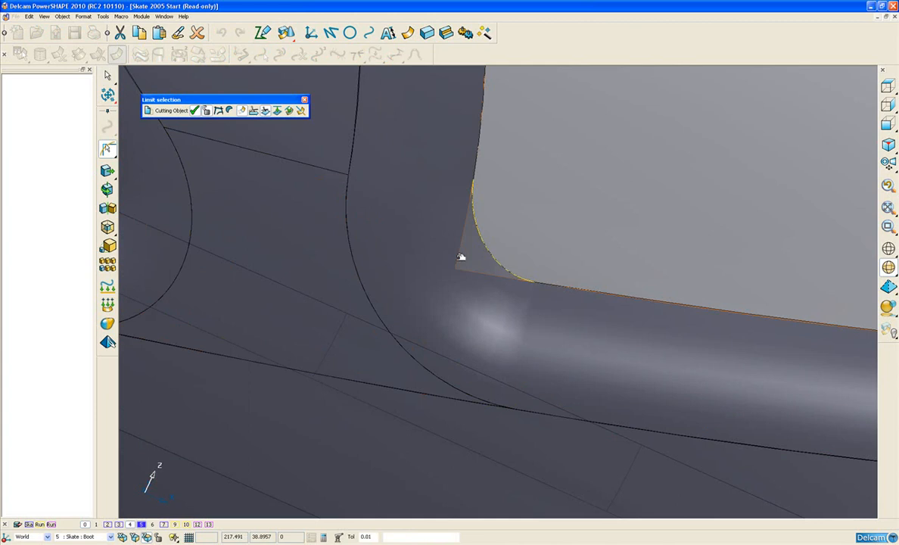
{"action": "left_click", "coordinate": [461, 257]}
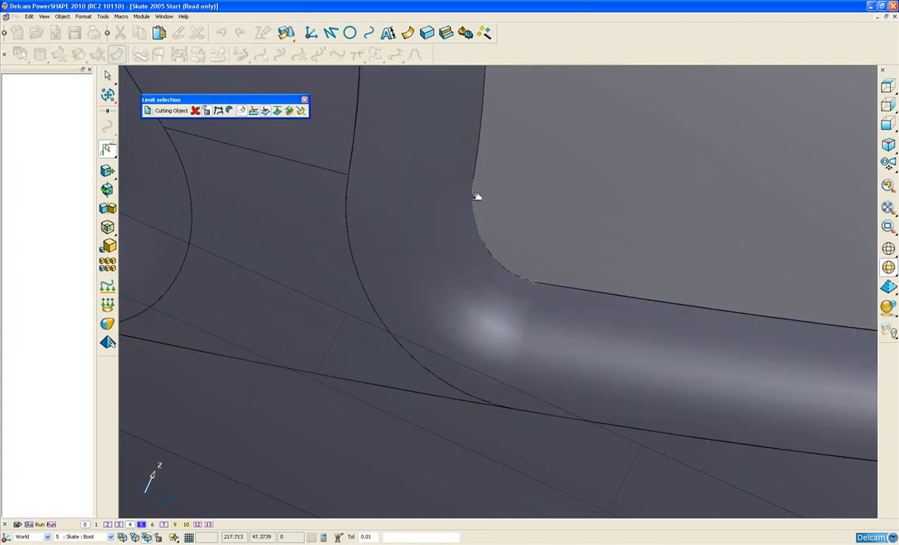
{"action": "left_click", "coordinate": [305, 101]}
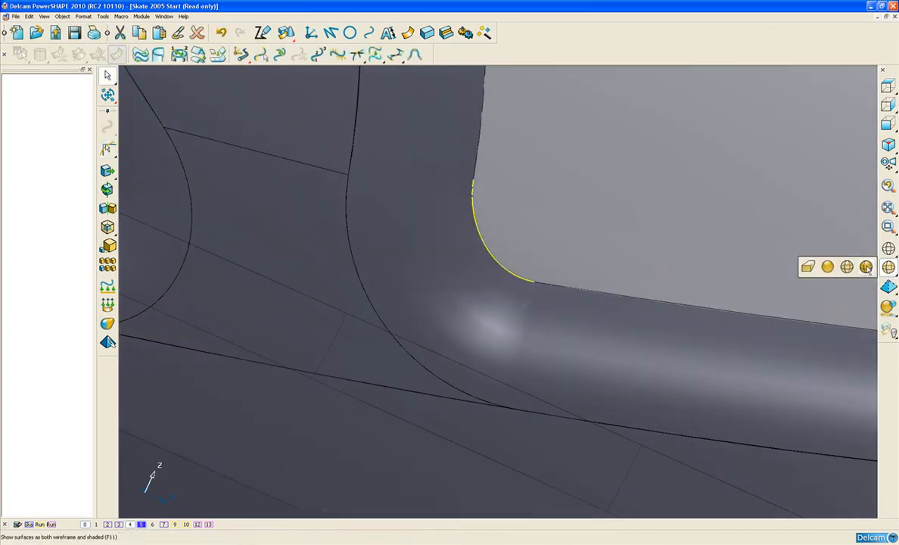
{"action": "left_click", "coordinate": [866, 266]}
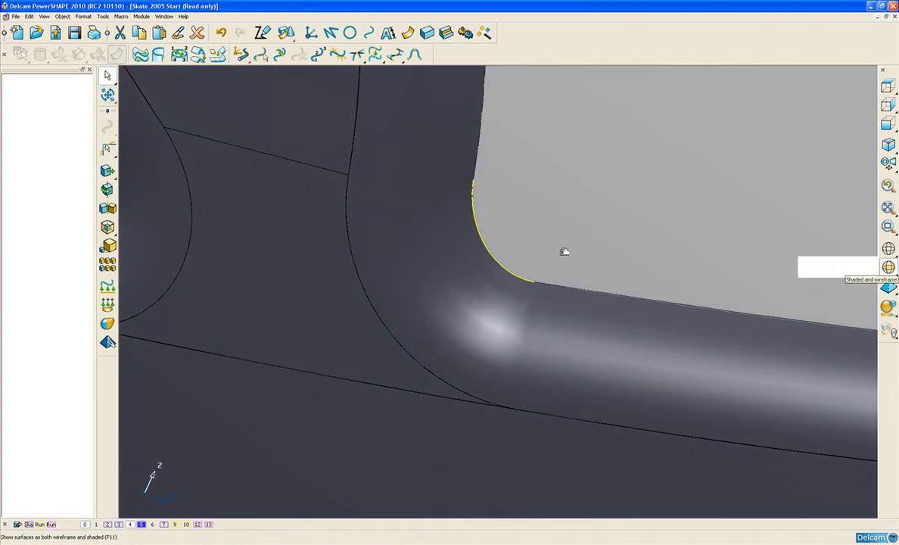
{"action": "middle_click_drag", "start_coordinate": [564, 252], "coordinate": [428, 251], "text": "ctrl"}
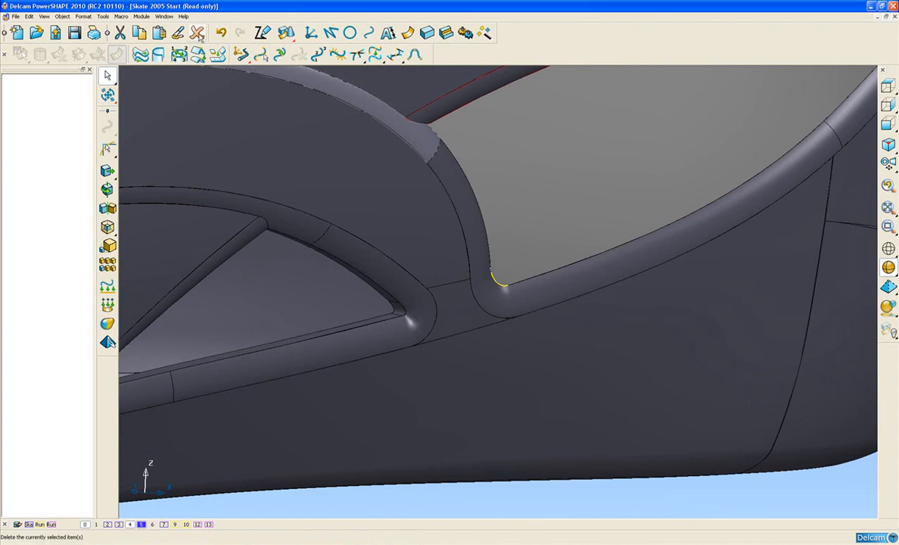
{"action": "left_click", "coordinate": [199, 35]}
Step: Activate the Instep workplane and turn the boot to the isometric view aligned with it
{"action": "middle_click_drag", "start_coordinate": [464, 239], "coordinate": [473, 354], "text": "ctrl"}
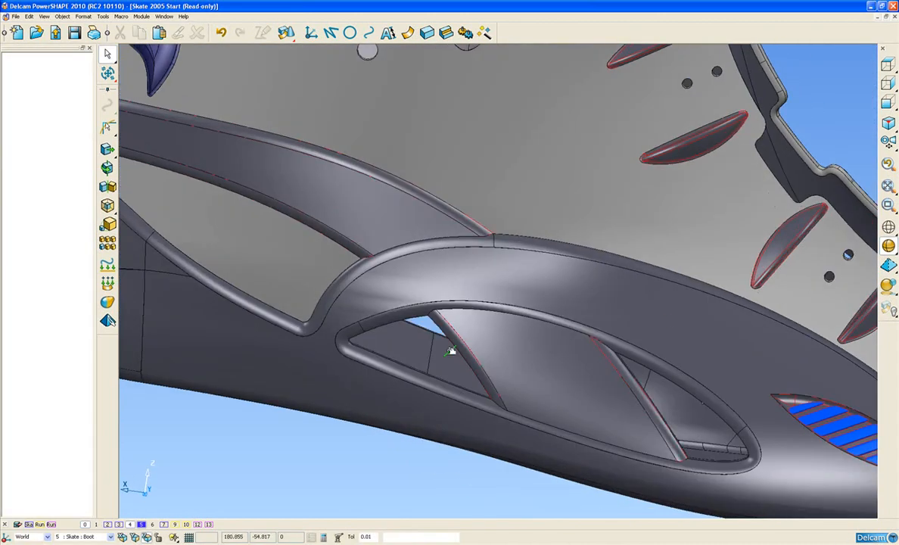
{"action": "middle_click_drag", "start_coordinate": [560, 299], "coordinate": [424, 291]}
{"action": "middle_click_drag", "start_coordinate": [570, 274], "coordinate": [318, 236]}
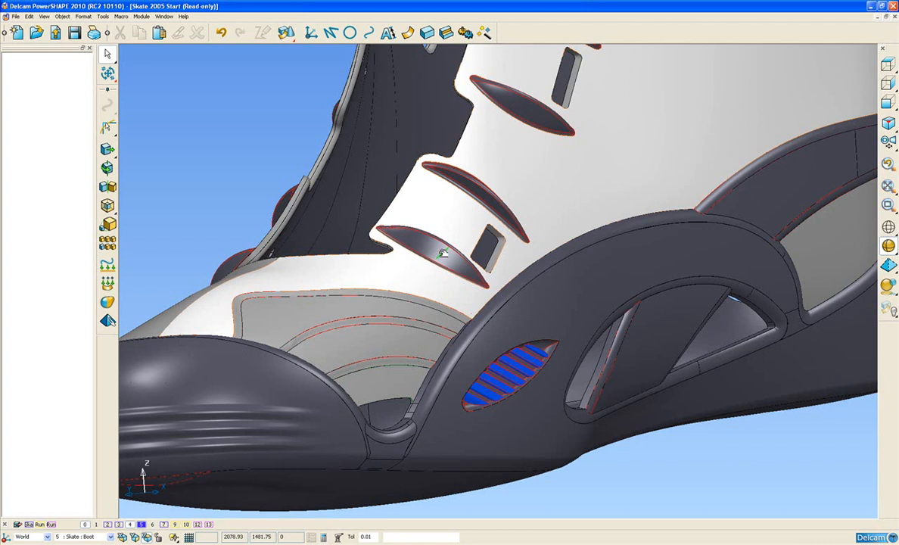
{"action": "mouse_move", "coordinate": [442, 253]}
{"action": "middle_mouse_down"}
{"action": "mouse_move", "coordinate": [533, 287]}
{"action": "mouse_move", "coordinate": [545, 280]}
{"action": "middle_mouse_up"}
{"action": "key", "text": "ctrl+1"}
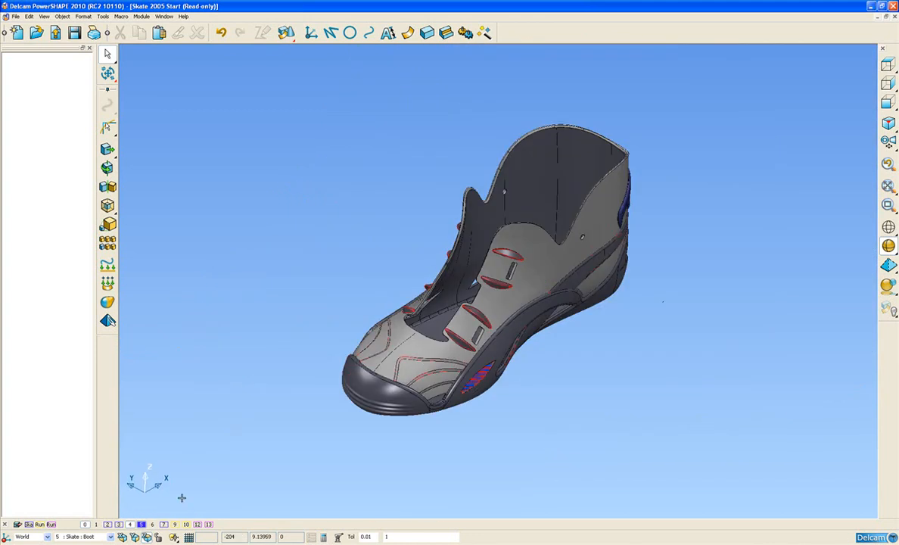
{"action": "left_click", "coordinate": [47, 537]}
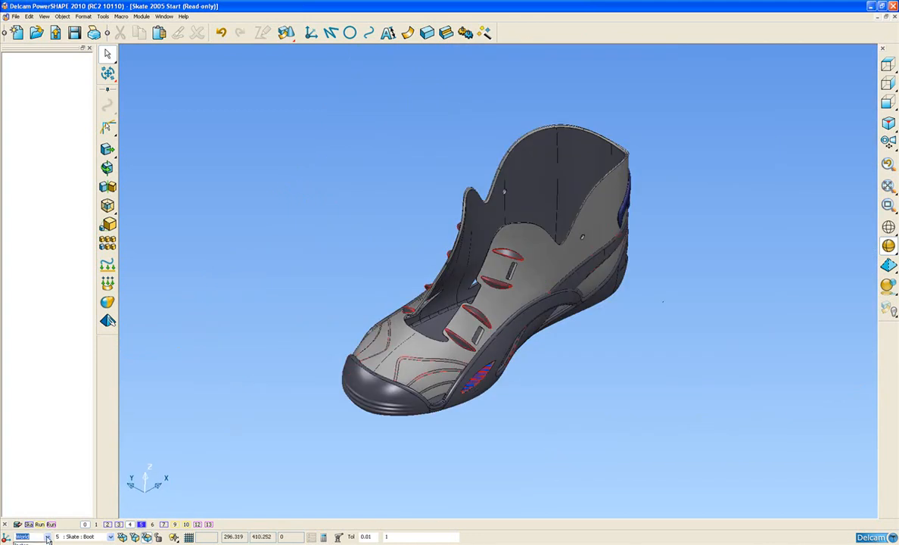
{"action": "left_click", "coordinate": [30, 544]}
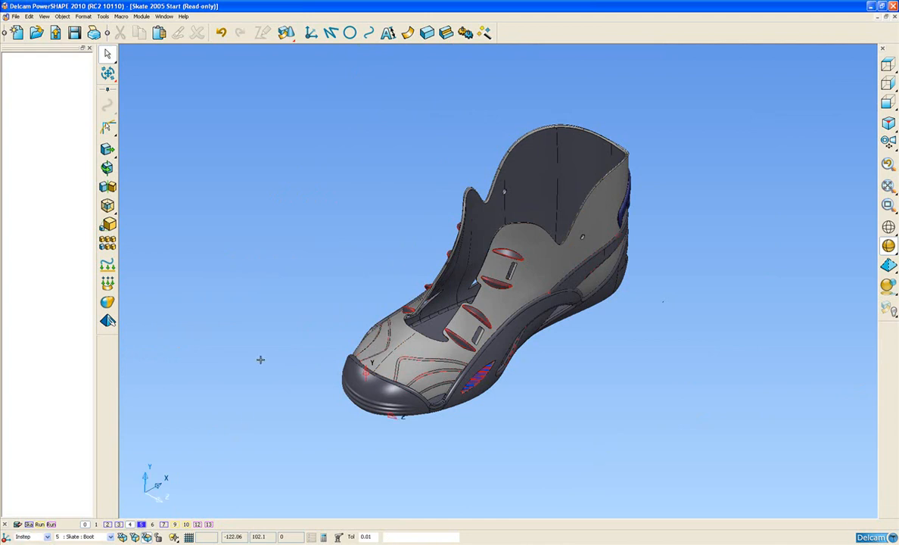
{"action": "key", "text": "ctrl+1"}
{"action": "scroll", "coordinate": [439, 374], "scroll_direction": "up", "scroll_amount": 3}
{"action": "scroll", "coordinate": [439, 376], "scroll_direction": "up", "scroll_amount": 3}
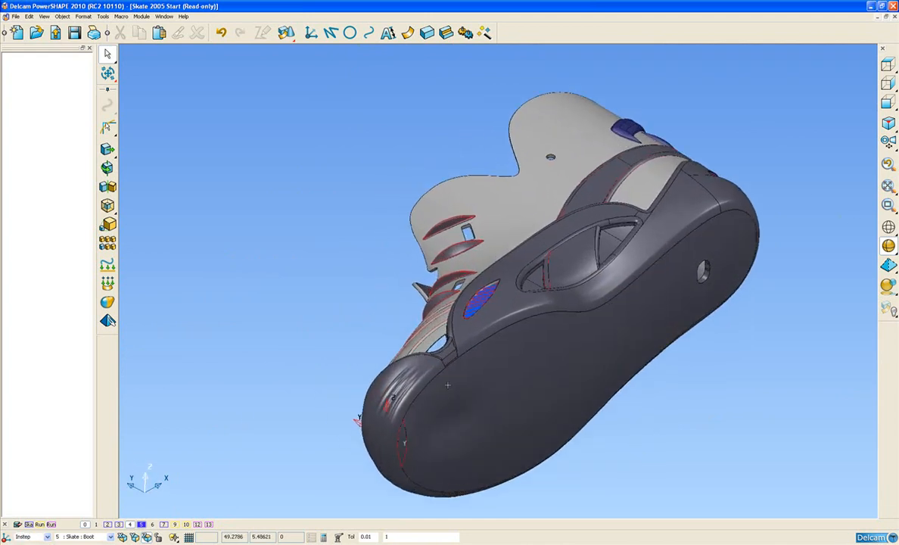
{"action": "middle_click_drag", "start_coordinate": [445, 381], "coordinate": [426, 364], "text": "shift"}
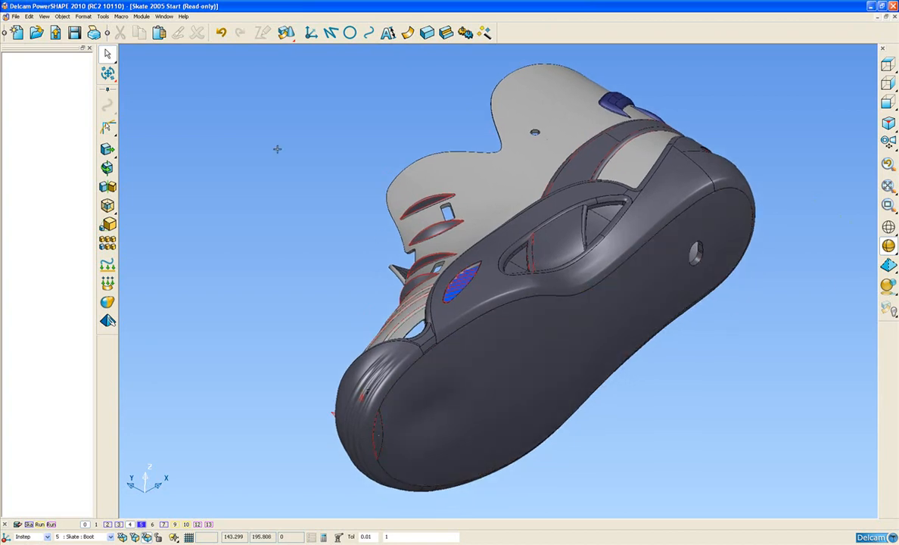
Step: Show the boot with undercut shading in the Instep workplane's direction
{"action": "mouse_move", "coordinate": [107, 73]}
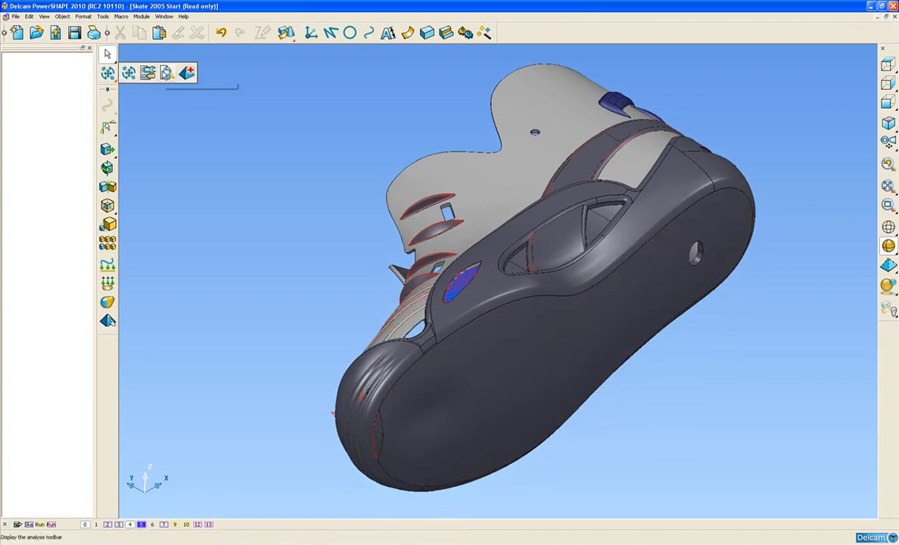
{"action": "left_click", "coordinate": [166, 74]}
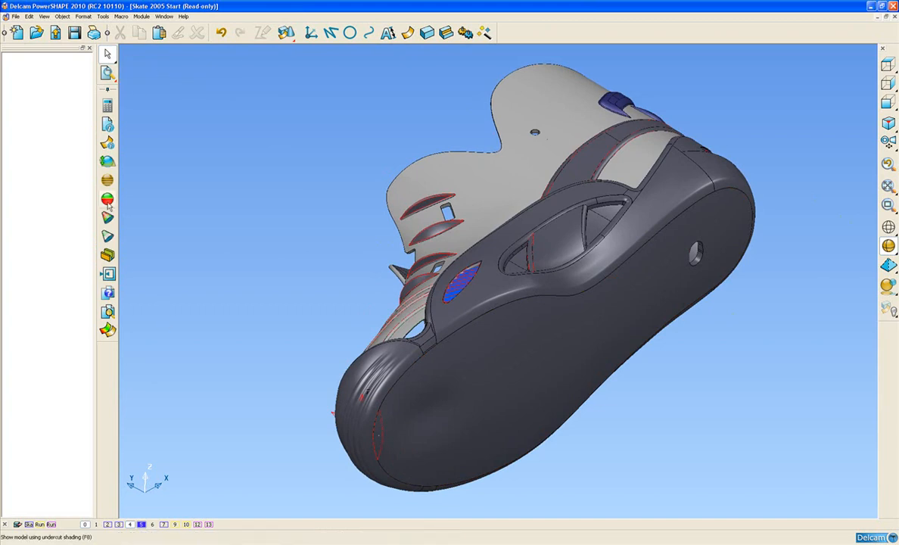
{"action": "left_click", "coordinate": [108, 199]}
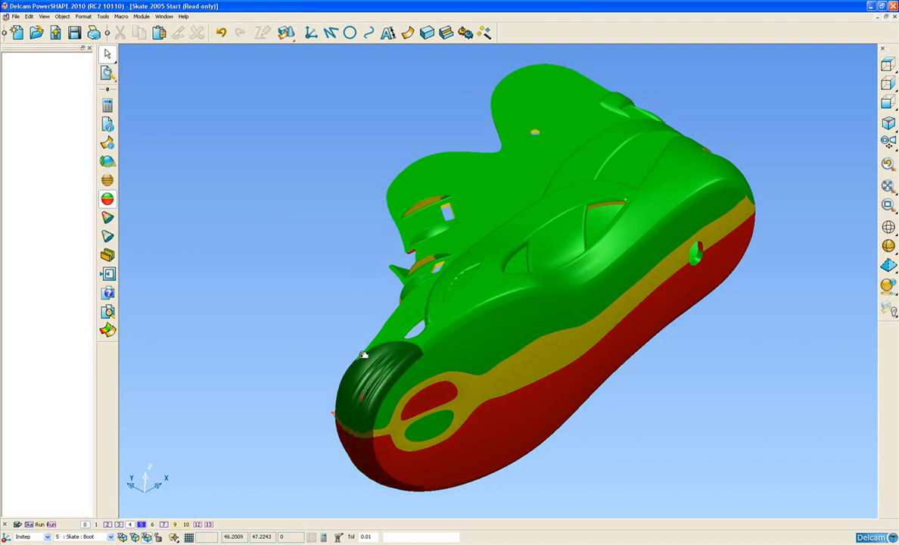
Step: Examine the undercut shading on the boot's sole, side openings, toe and upper from several directions
{"action": "mouse_move", "coordinate": [321, 443]}
{"action": "middle_mouse_down"}
{"action": "mouse_move", "coordinate": [397, 413]}
{"action": "mouse_move", "coordinate": [282, 317]}
{"action": "middle_mouse_up"}
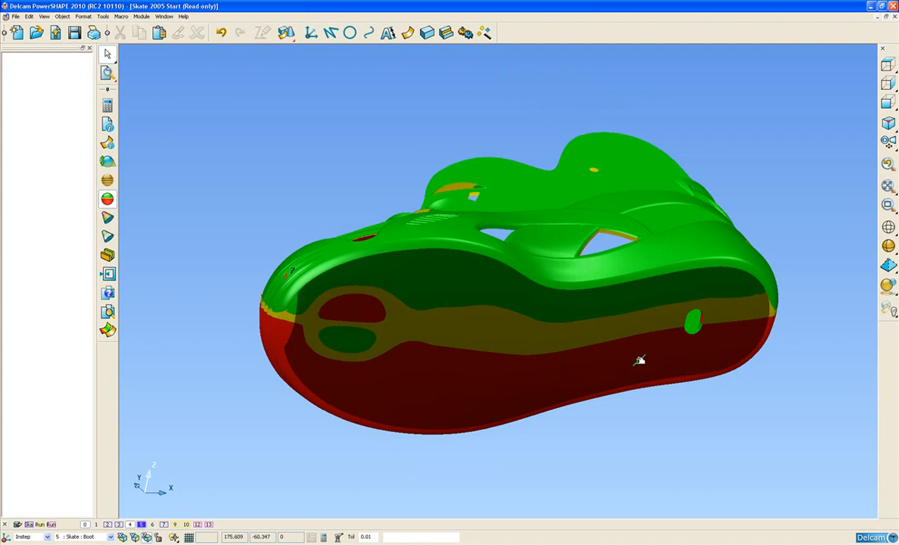
{"action": "middle_click_drag", "start_coordinate": [659, 315], "coordinate": [673, 352]}
{"action": "middle_click_drag", "start_coordinate": [579, 161], "coordinate": [509, 209]}
{"action": "middle_click_drag", "start_coordinate": [526, 249], "coordinate": [532, 225], "text": "ctrl"}
{"action": "middle_click_drag", "start_coordinate": [570, 269], "coordinate": [486, 289]}
{"action": "mouse_move", "coordinate": [520, 196]}
{"action": "middle_mouse_down", "text": "shift"}
{"action": "mouse_move", "coordinate": [524, 337]}
{"action": "mouse_move", "coordinate": [459, 216]}
{"action": "mouse_move", "coordinate": [459, 261]}
{"action": "mouse_move", "coordinate": [526, 331]}
{"action": "mouse_move", "coordinate": [519, 295]}
{"action": "mouse_move", "coordinate": [594, 319]}
{"action": "middle_mouse_up", "text": "shift"}
{"action": "middle_click_drag", "start_coordinate": [614, 353], "coordinate": [456, 222]}
{"action": "middle_click_drag", "start_coordinate": [589, 319], "coordinate": [418, 259]}
Step: Activate the Outside workplane and view the undercut-shaded boot isometrically along its direction
{"action": "left_click", "coordinate": [47, 538]}
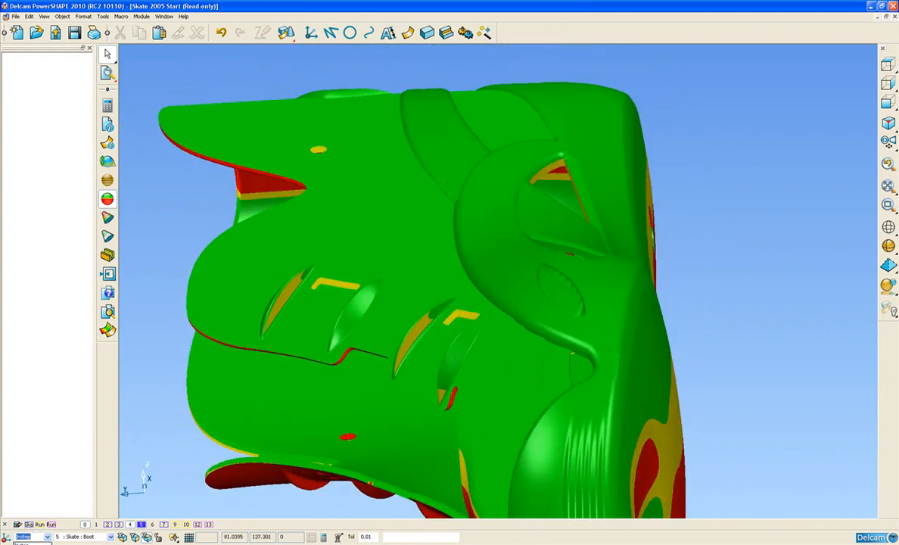
{"action": "key", "text": "Return"}
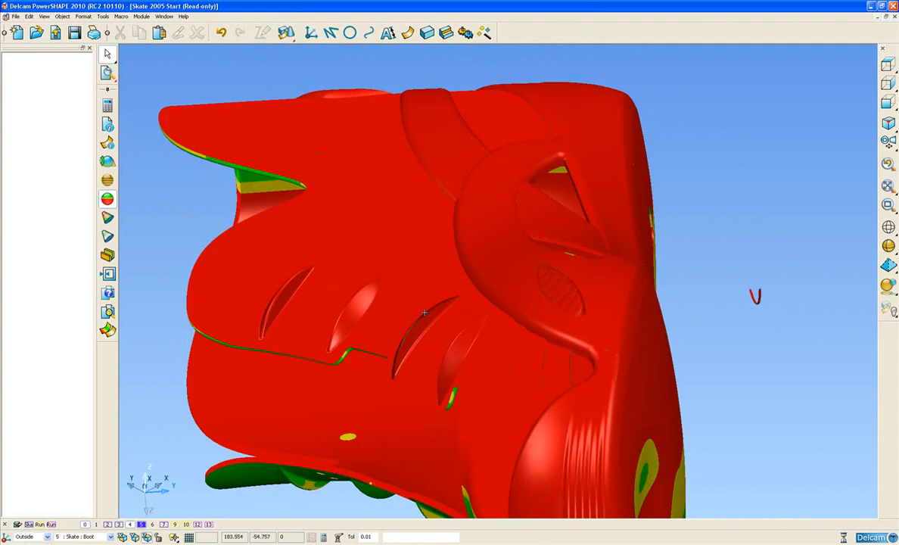
{"action": "key", "text": "ctrl+1"}
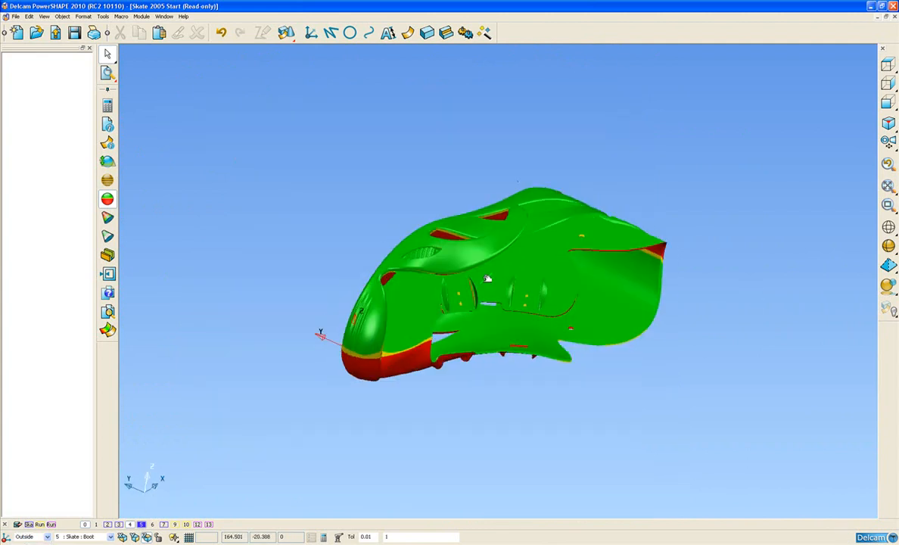
{"action": "middle_click_drag", "start_coordinate": [447, 283], "coordinate": [497, 273], "text": "shift"}
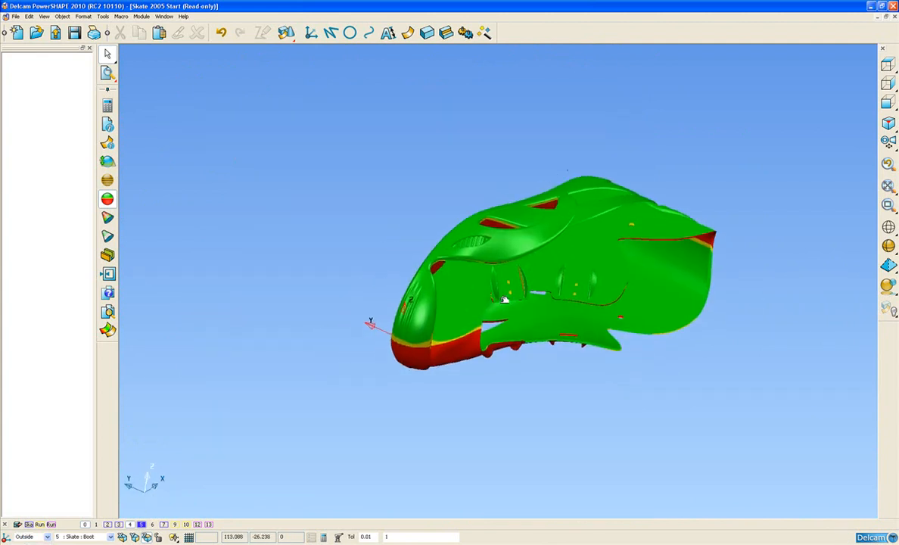
Step: Inspect the draft angle along the undercut lower edge of the curved trim band's surface above the side slots
{"action": "scroll", "coordinate": [484, 288], "scroll_direction": "up", "scroll_amount": 5}
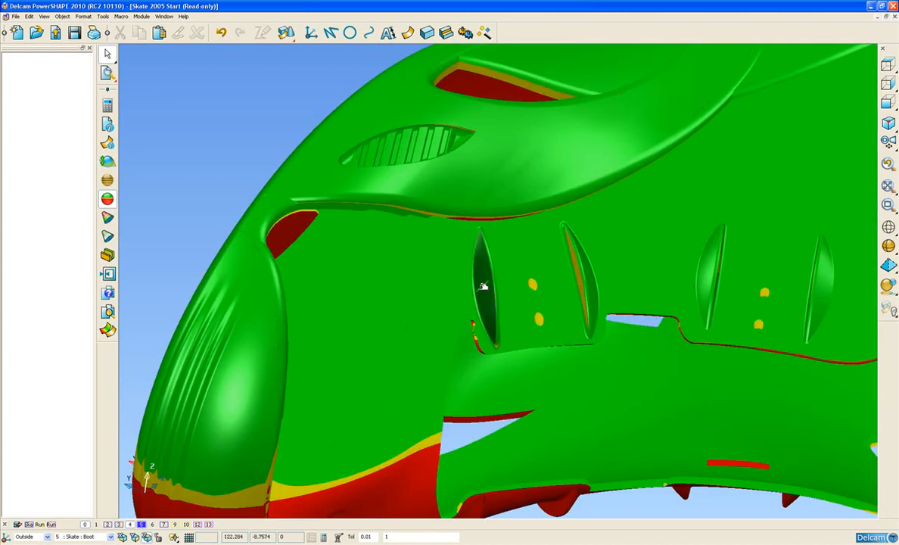
{"action": "scroll", "coordinate": [464, 322], "scroll_direction": "up", "scroll_amount": 5}
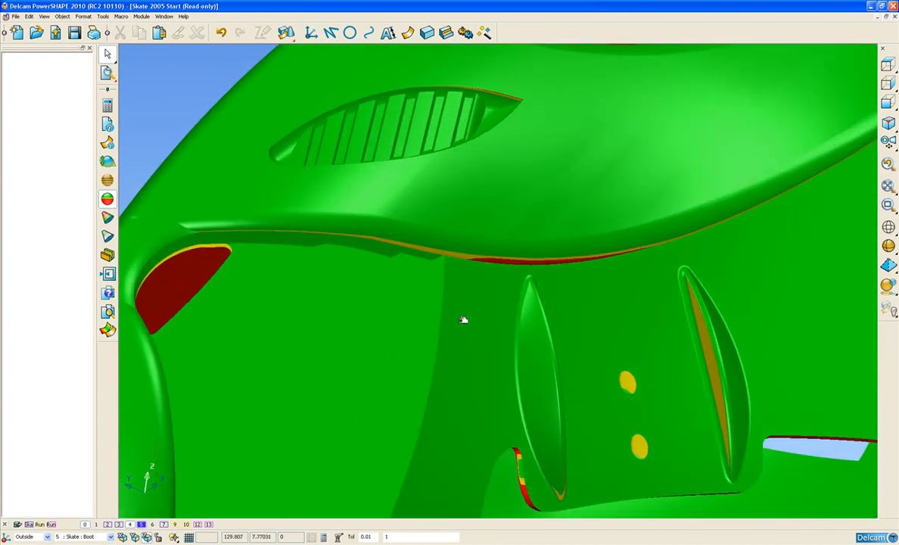
{"action": "scroll", "coordinate": [496, 235], "scroll_direction": "up", "scroll_amount": 3}
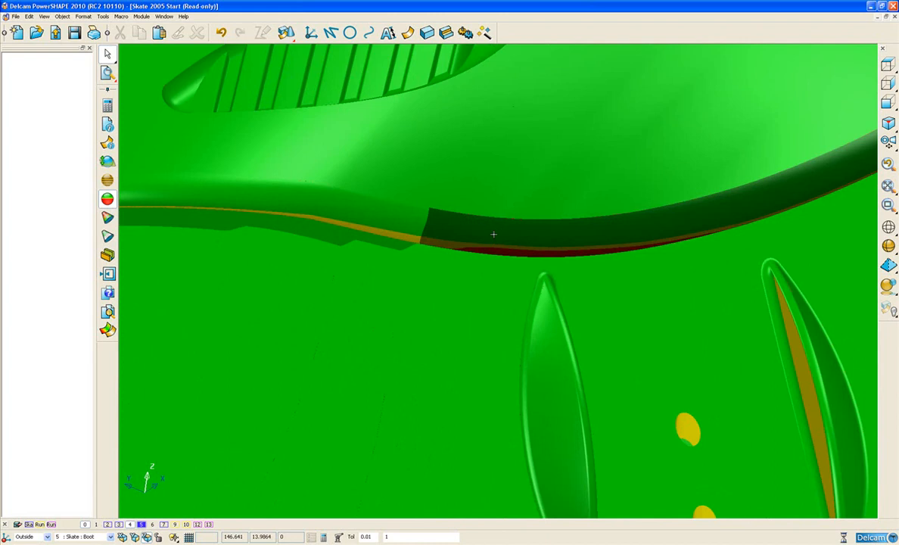
{"action": "left_click", "coordinate": [496, 234]}
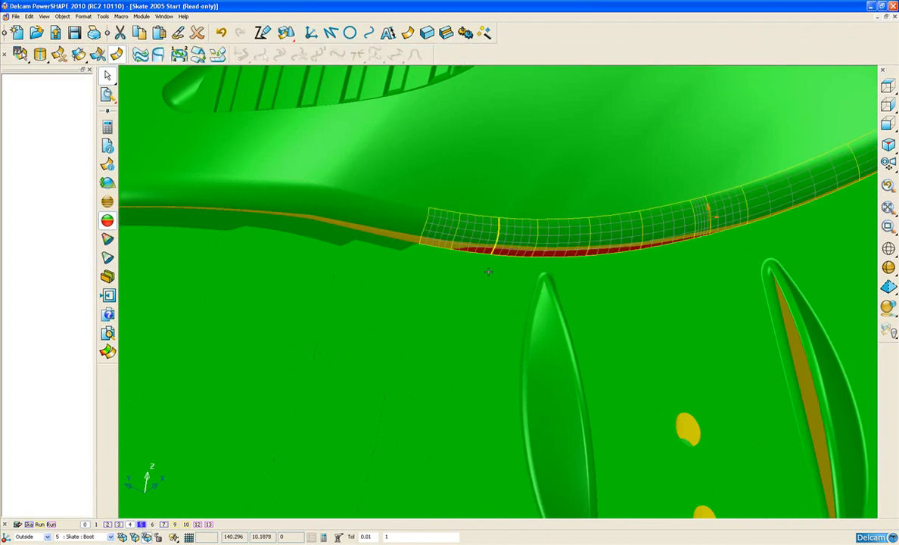
{"action": "scroll", "coordinate": [489, 279], "scroll_direction": "up", "scroll_amount": 3}
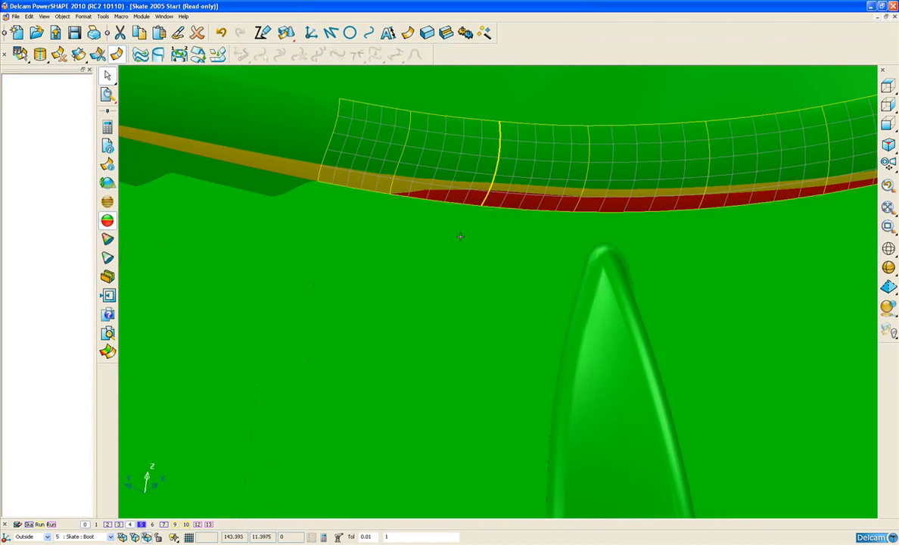
{"action": "middle_click_drag", "start_coordinate": [462, 234], "coordinate": [376, 276], "text": "shift"}
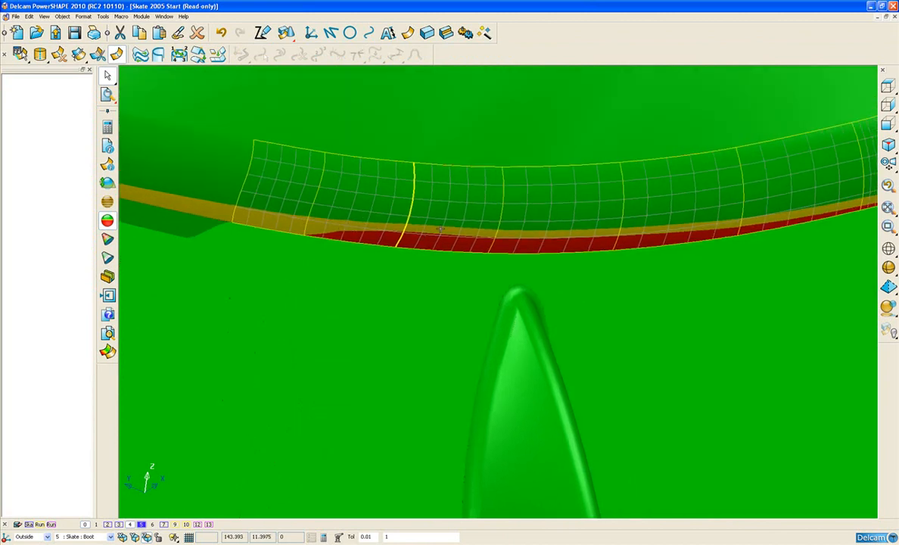
{"action": "left_click", "coordinate": [108, 166]}
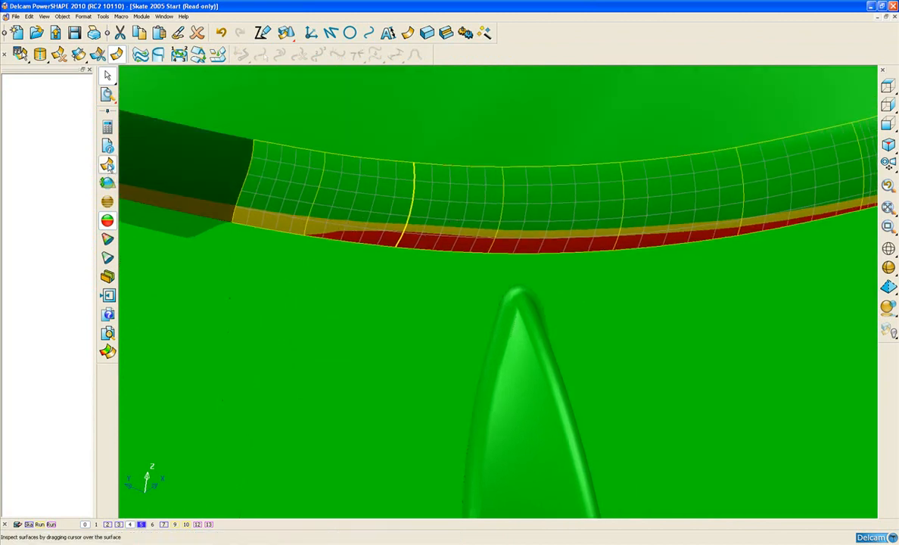
{"action": "mouse_move", "coordinate": [446, 246]}
{"action": "left_mouse_down"}
{"action": "mouse_move", "coordinate": [448, 233]}
{"action": "mouse_move", "coordinate": [452, 245]}
{"action": "mouse_move", "coordinate": [403, 236]}
{"action": "mouse_move", "coordinate": [462, 251]}
{"action": "mouse_move", "coordinate": [541, 188]}
{"action": "mouse_move", "coordinate": [540, 178]}
{"action": "mouse_move", "coordinate": [539, 246]}
{"action": "left_mouse_up"}
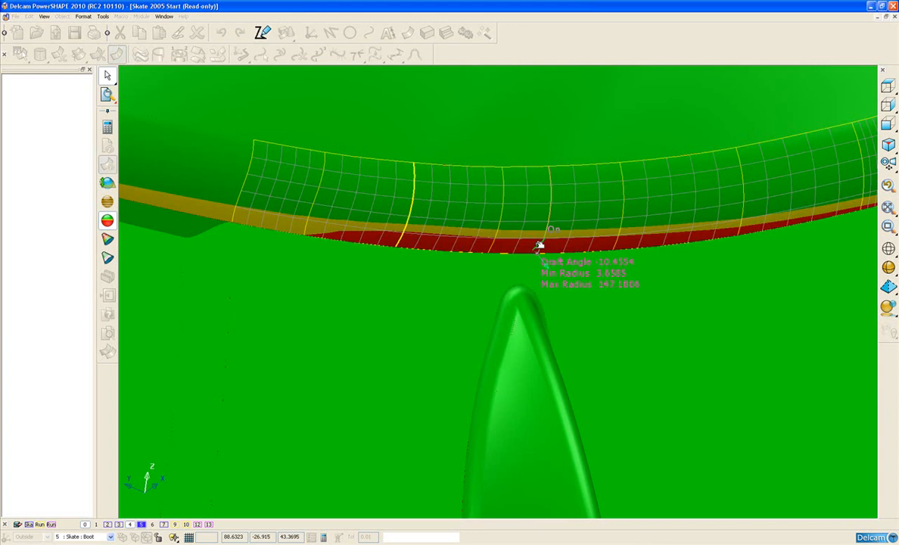
{"action": "left_click_drag", "start_coordinate": [538, 246], "coordinate": [538, 245]}
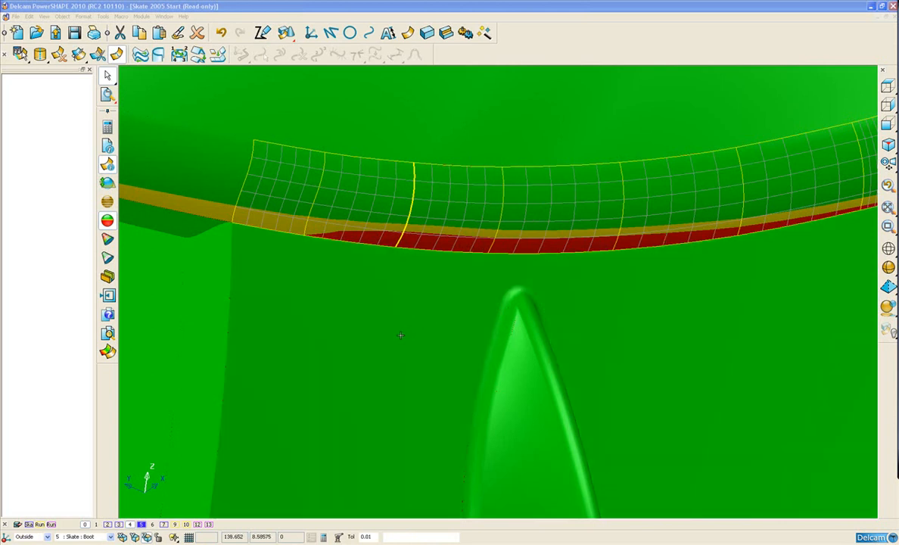
{"action": "left_click", "coordinate": [400, 336]}
Step: Create a 1-degree draft surface from the trim band, measured normal to the principal plane and projected onto the selected surface
{"action": "scroll", "coordinate": [395, 314], "scroll_direction": "down", "scroll_amount": 4}
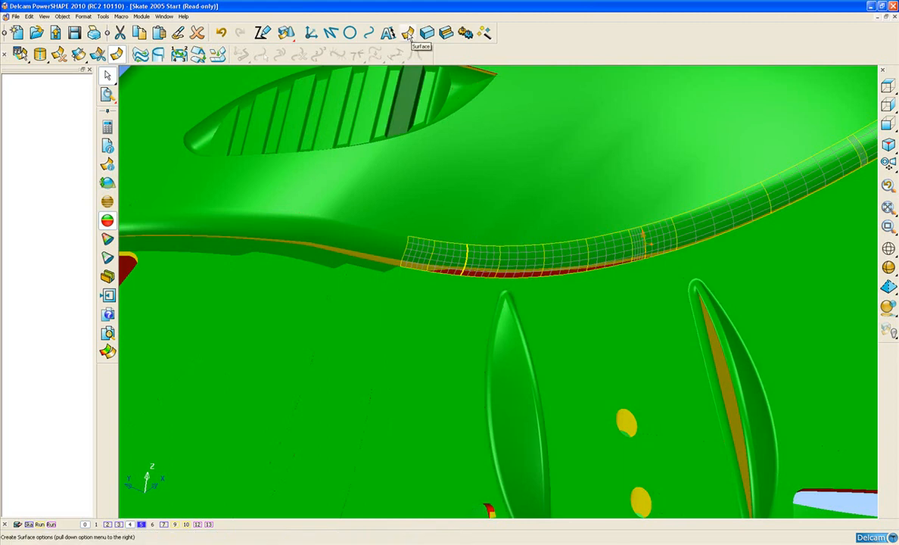
{"action": "left_click", "coordinate": [408, 33]}
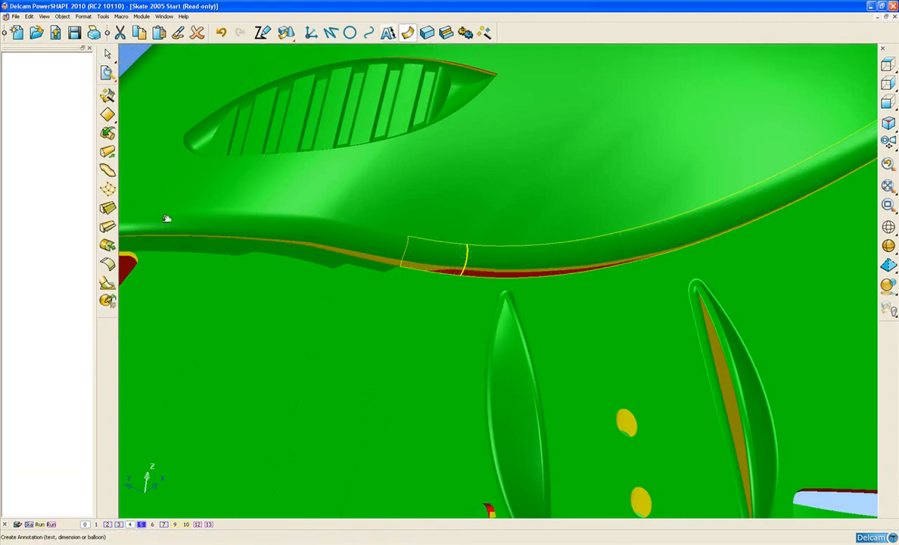
{"action": "left_click", "coordinate": [108, 209]}
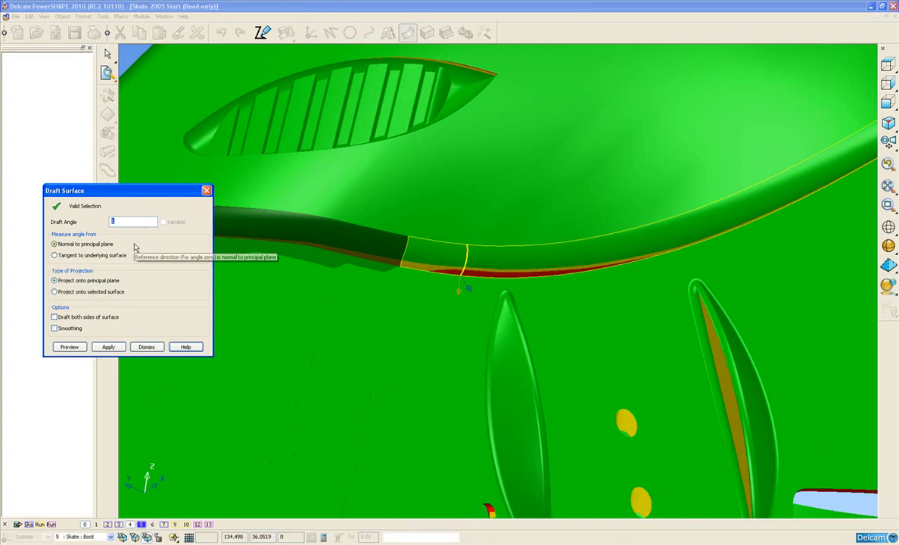
{"action": "left_click", "coordinate": [54, 291]}
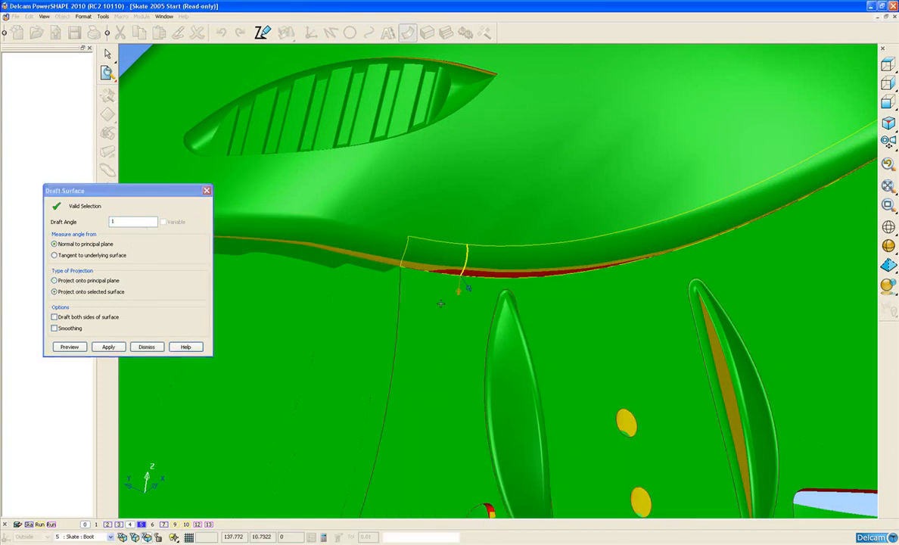
{"action": "left_click", "coordinate": [71, 347]}
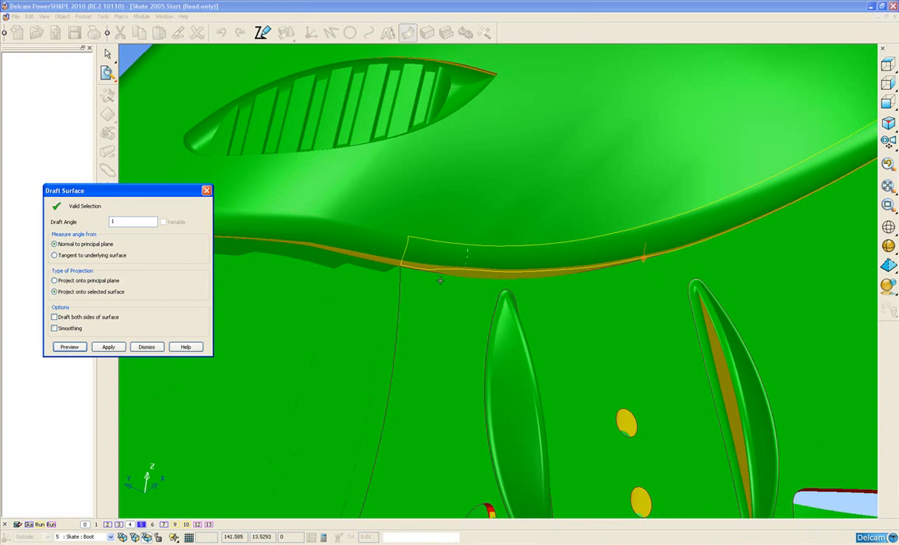
{"action": "scroll", "coordinate": [419, 270], "scroll_direction": "up", "scroll_amount": 3}
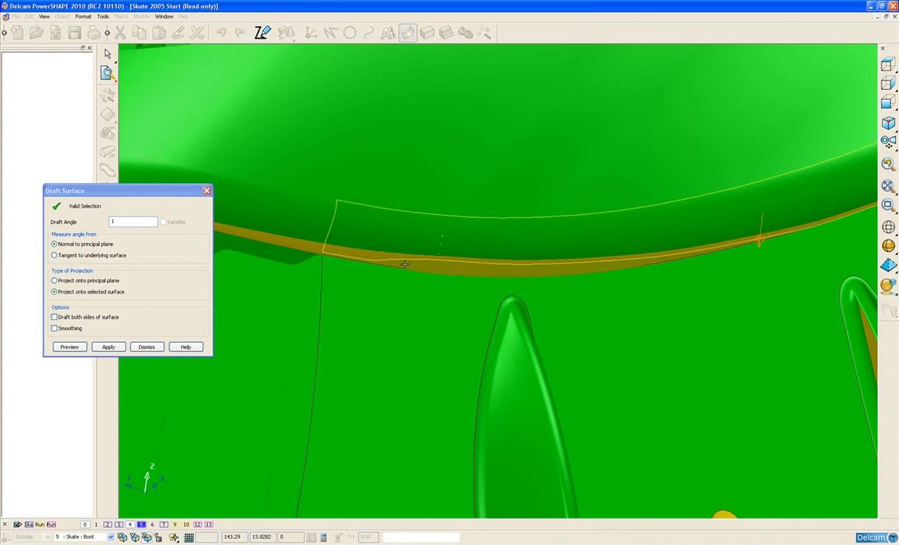
{"action": "left_click", "coordinate": [108, 347]}
{"action": "left_click", "coordinate": [146, 347]}
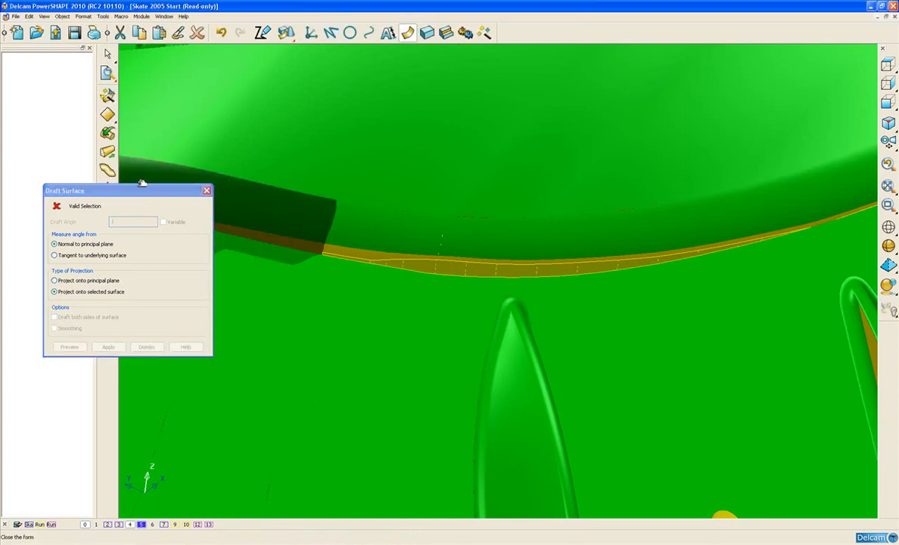
Step: Replace the undercut shading with the normal shaded wireframe display around the new draft surface
{"action": "left_click", "coordinate": [108, 74]}
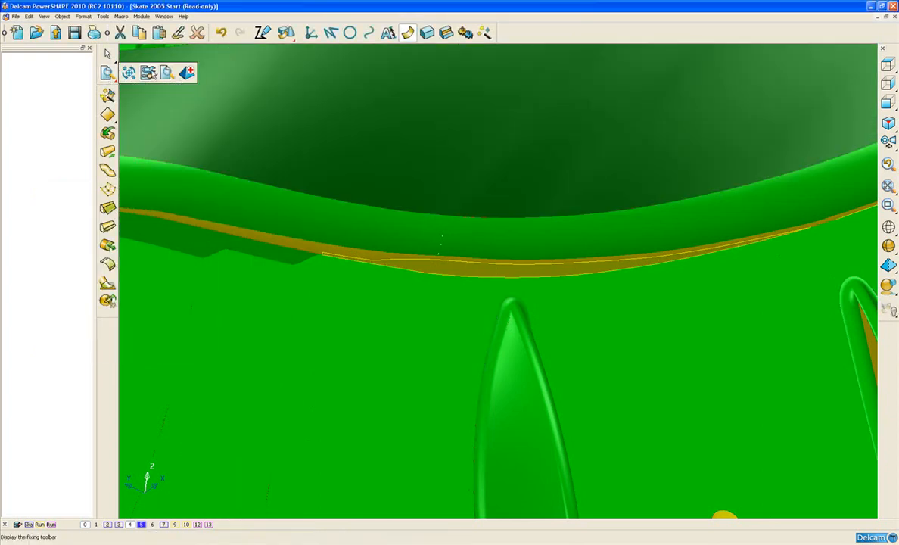
{"action": "left_click", "coordinate": [168, 74]}
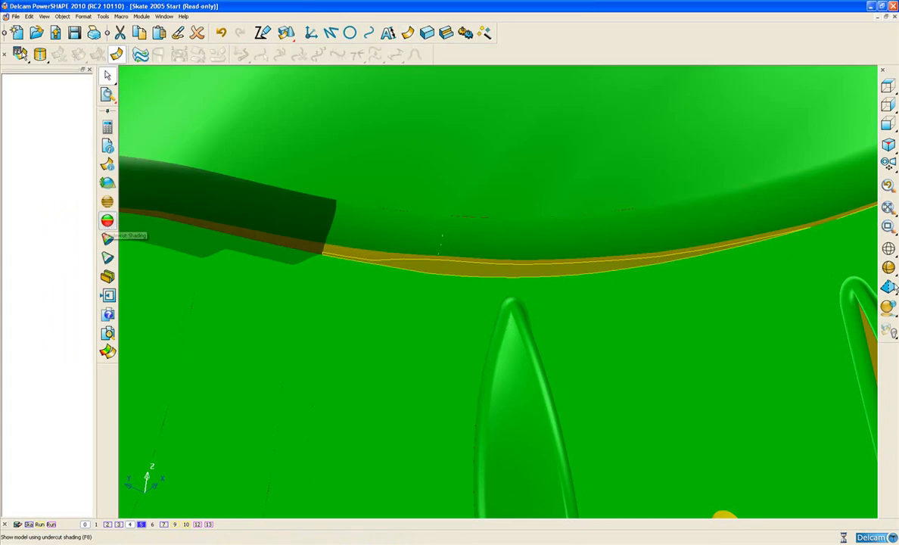
{"action": "key", "text": "F11"}
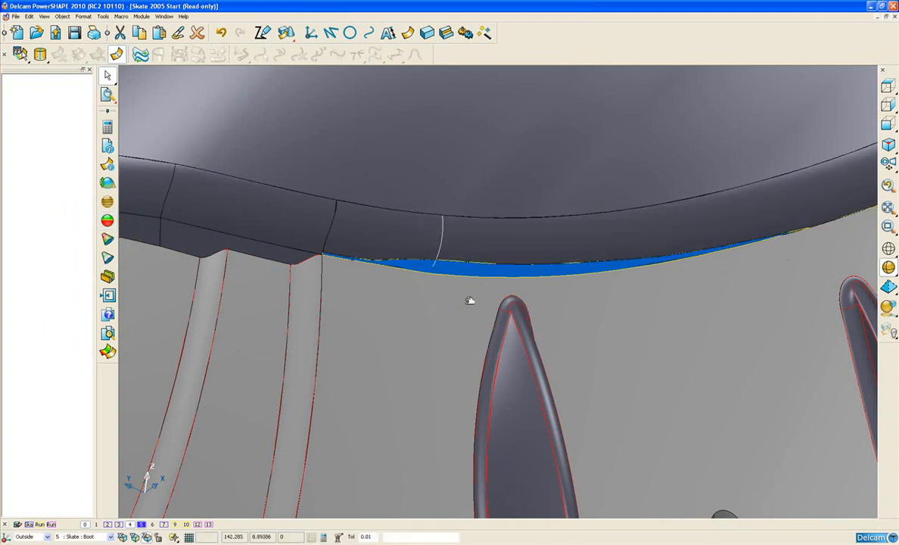
{"action": "key", "text": "ctrl+j"}
{"action": "middle_click_drag", "start_coordinate": [474, 342], "coordinate": [517, 304]}
Step: Copy the trim band's style, level, transparency and material to the new draft surface beneath it
{"action": "left_click", "coordinate": [519, 246]}
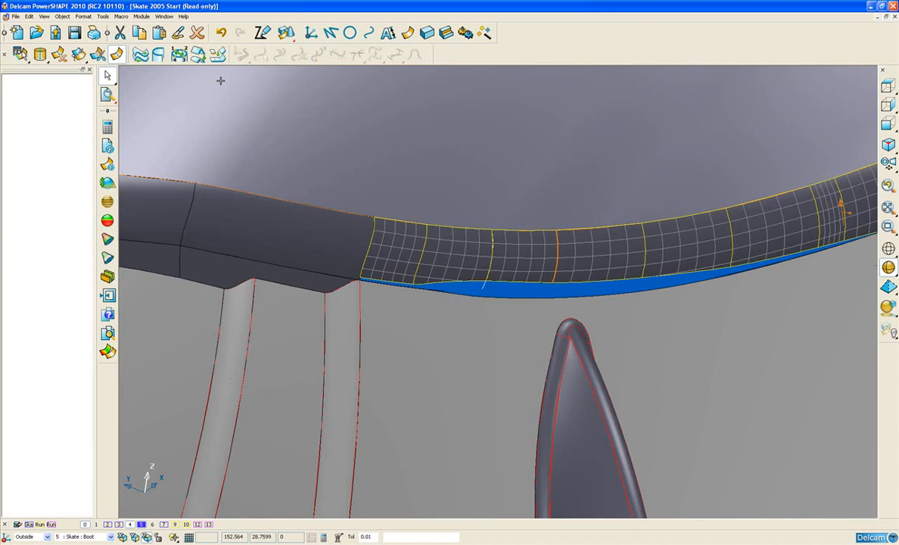
{"action": "left_click", "coordinate": [177, 34]}
{"action": "left_click", "coordinate": [177, 37]}
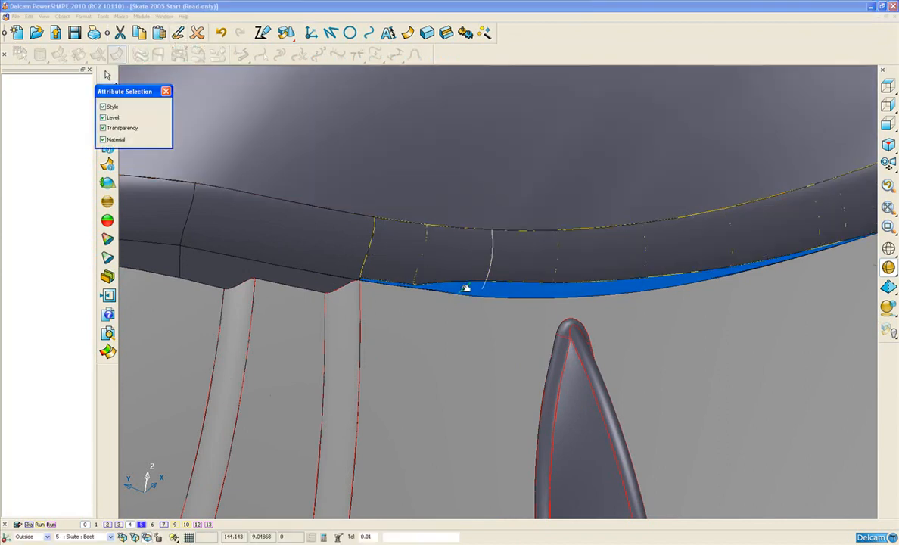
{"action": "scroll", "coordinate": [515, 301], "scroll_direction": "up", "scroll_amount": 3}
{"action": "scroll", "coordinate": [522, 292], "scroll_direction": "up", "scroll_amount": 1}
{"action": "left_click", "coordinate": [528, 287]}
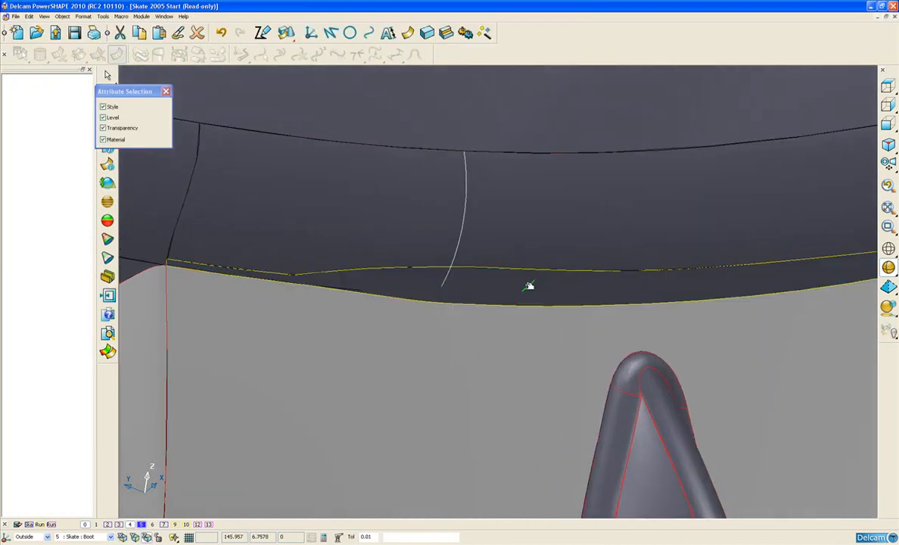
{"action": "left_click", "coordinate": [165, 92]}
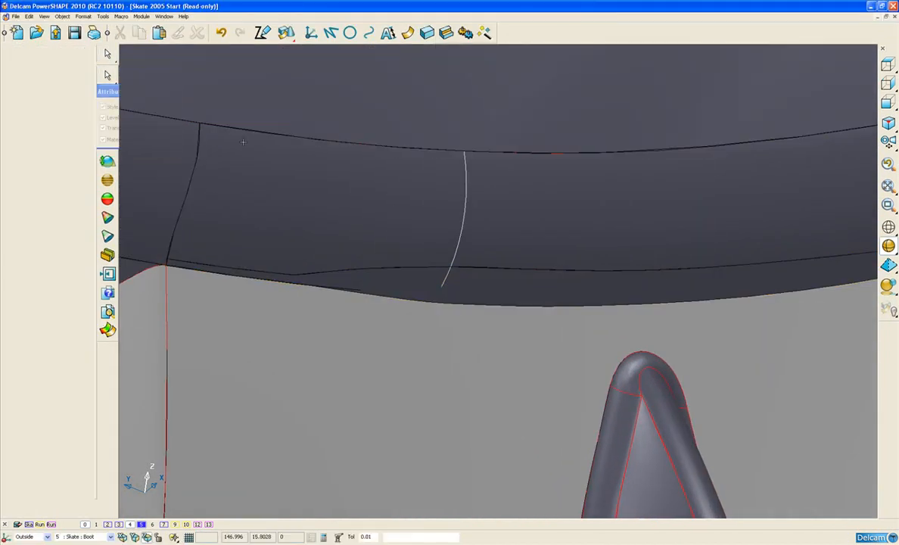
Step: Delete the leftover curve running across the trim band above the side slot
{"action": "left_click", "coordinate": [464, 217]}
{"action": "key", "text": "Delete"}
{"action": "middle_click_drag", "start_coordinate": [464, 216], "coordinate": [463, 225], "text": "ctrl"}
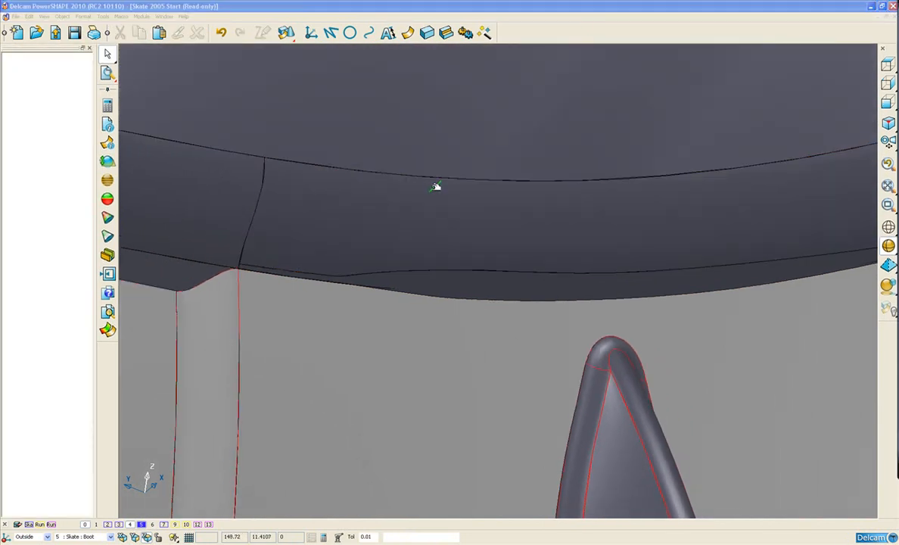
Step: Activate the World workplane and show the boot in its isometric view
{"action": "key", "text": "1"}
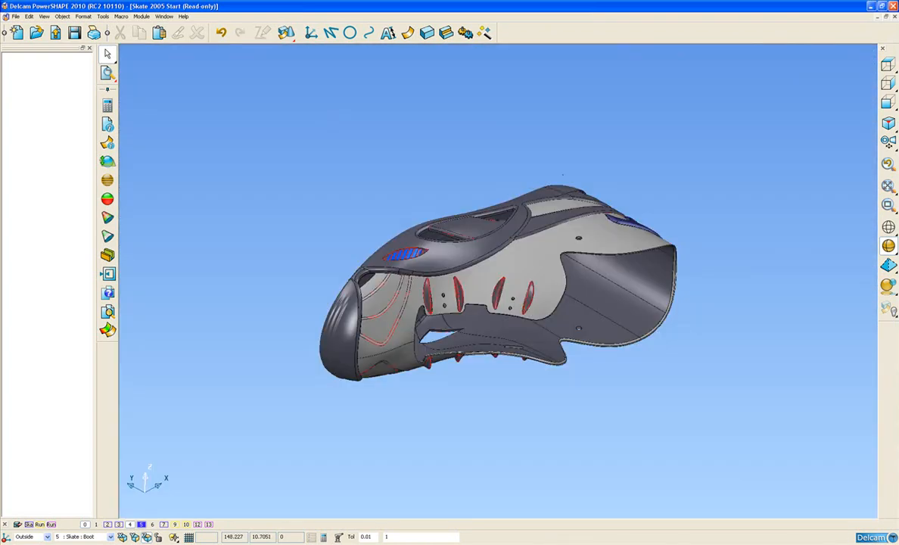
{"action": "left_click", "coordinate": [31, 542]}
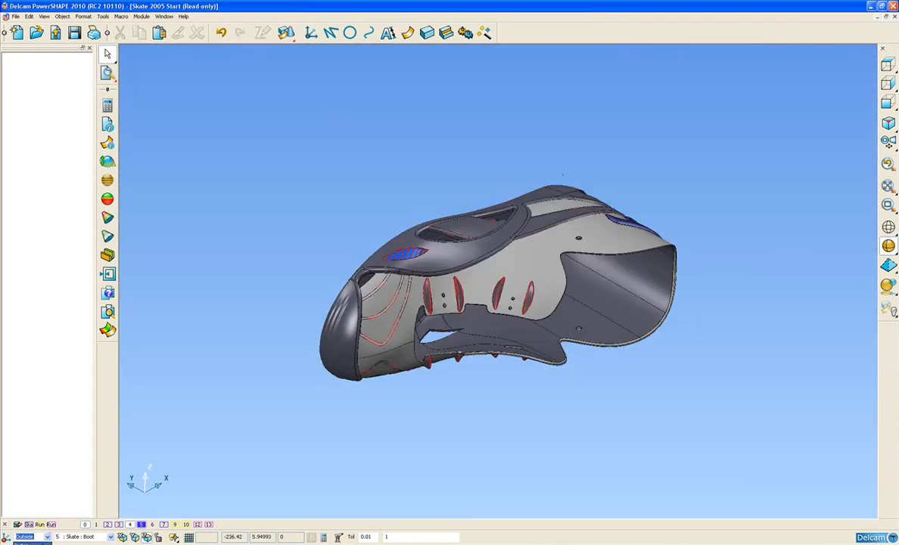
{"action": "left_click", "coordinate": [27, 500]}
{"action": "key", "text": "1"}
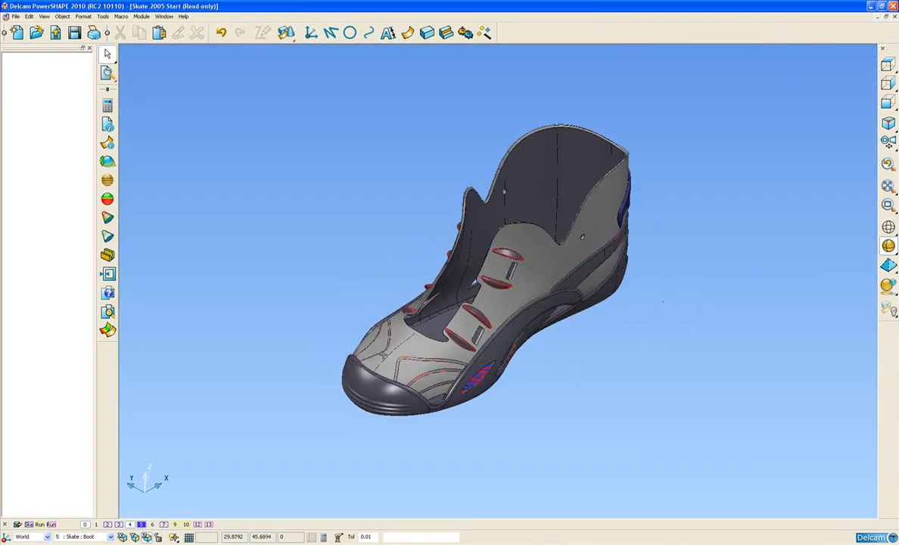
{"action": "scroll", "coordinate": [303, 397], "scroll_direction": "up", "scroll_amount": 2}
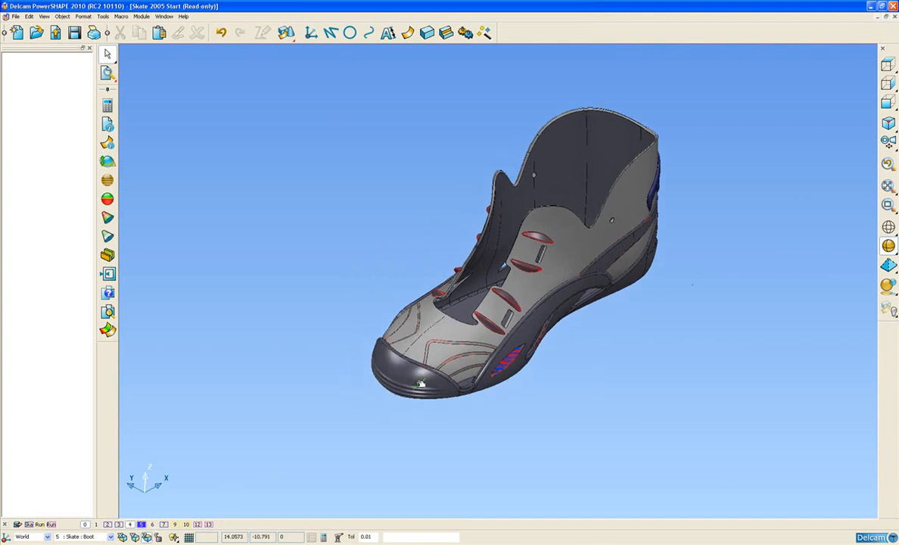